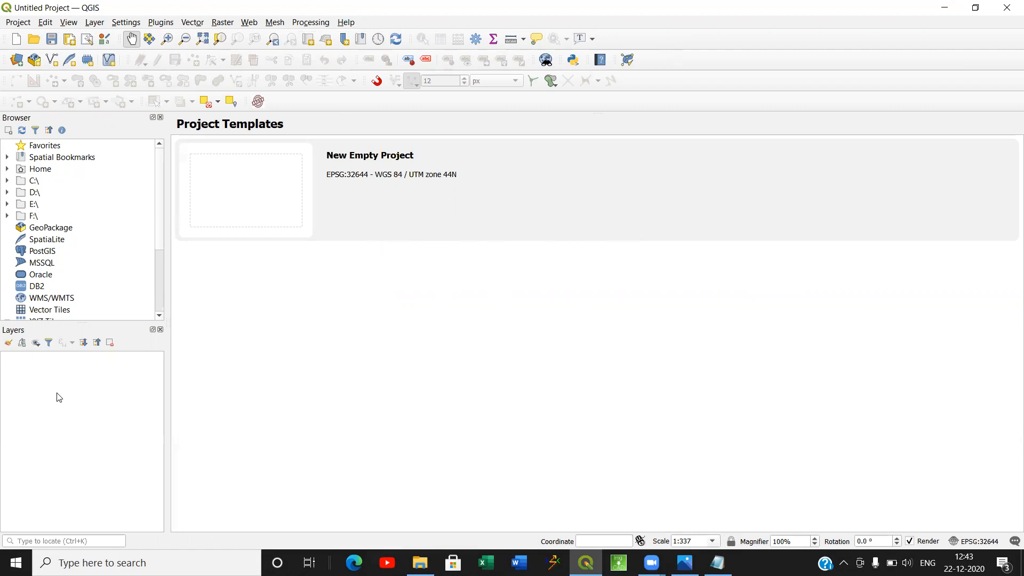
Start a new empty project and open the dialog for adding a raster layer.
left_click(276, 201)
double_click(276, 198)
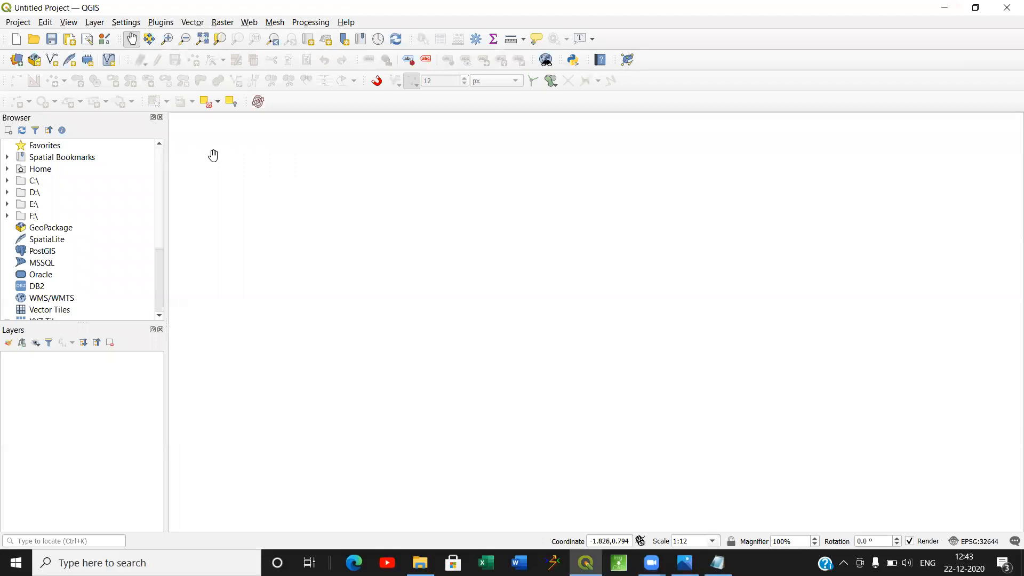
left_click(93, 22)
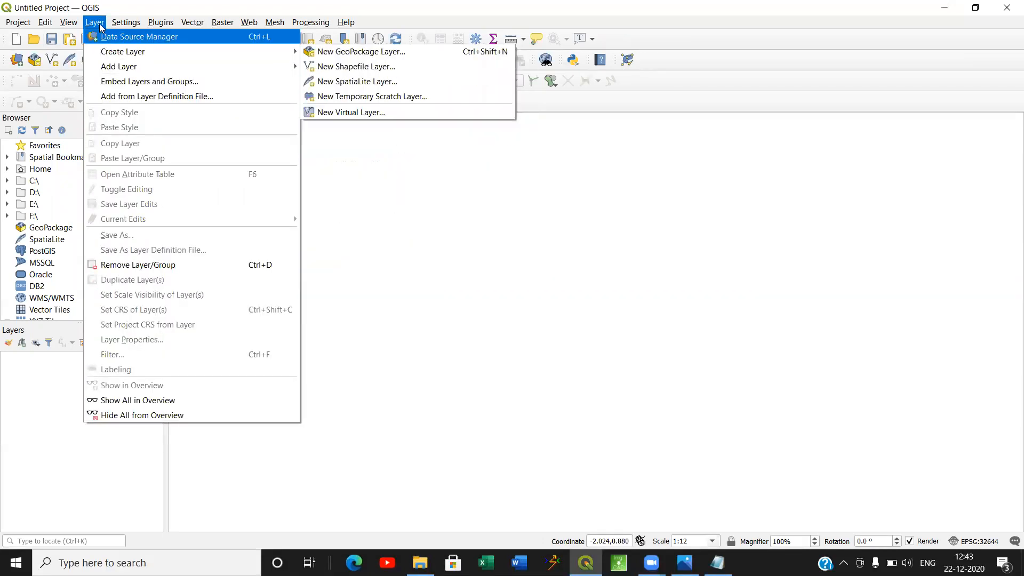
mouse_move(168, 67)
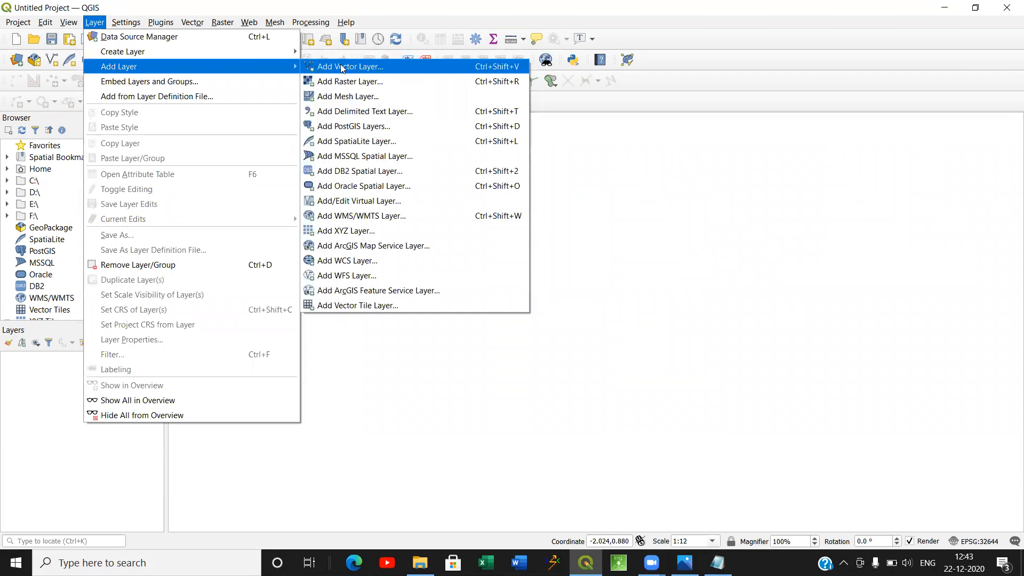
left_click(347, 82)
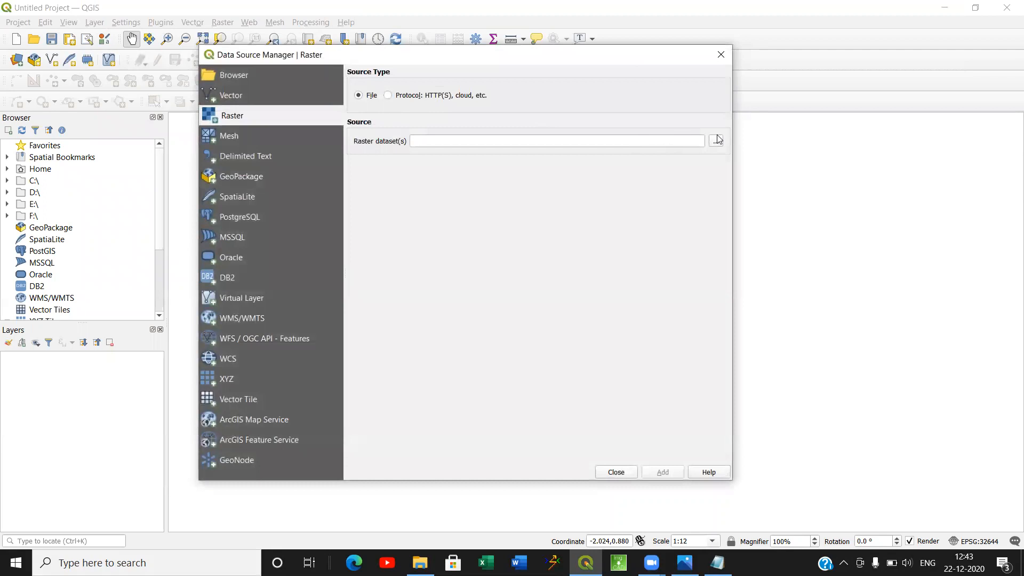
Browse for the raster dataset in the DRONE FILES folder inside the B3TR07 folder on the Desktop.
left_click(715, 142)
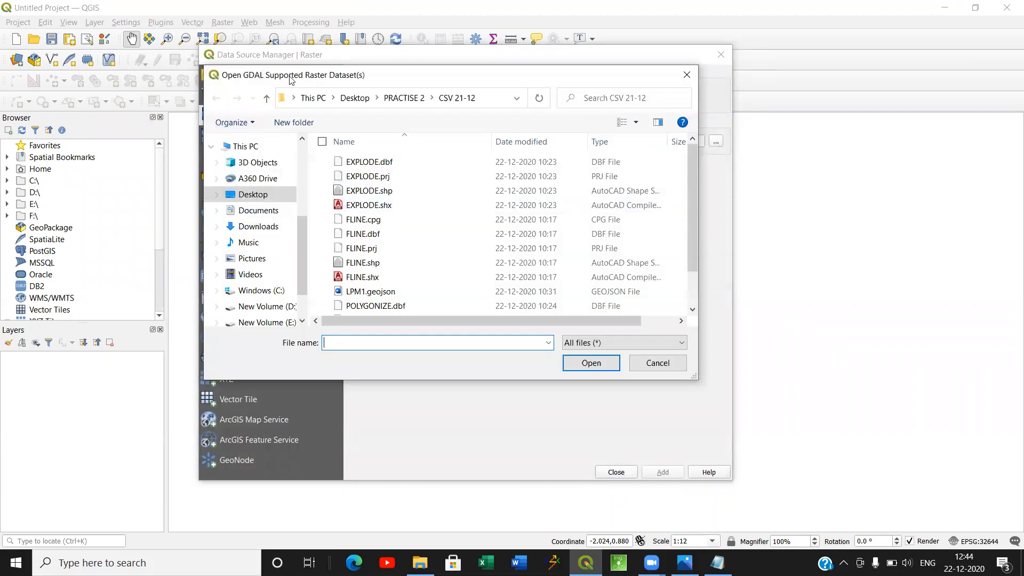
left_click(389, 103)
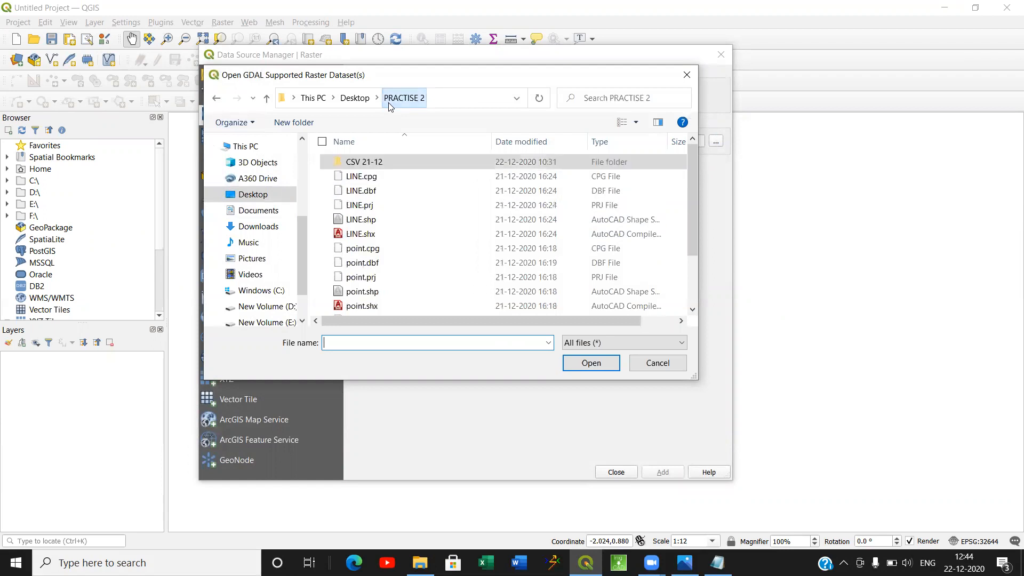
left_click(369, 98)
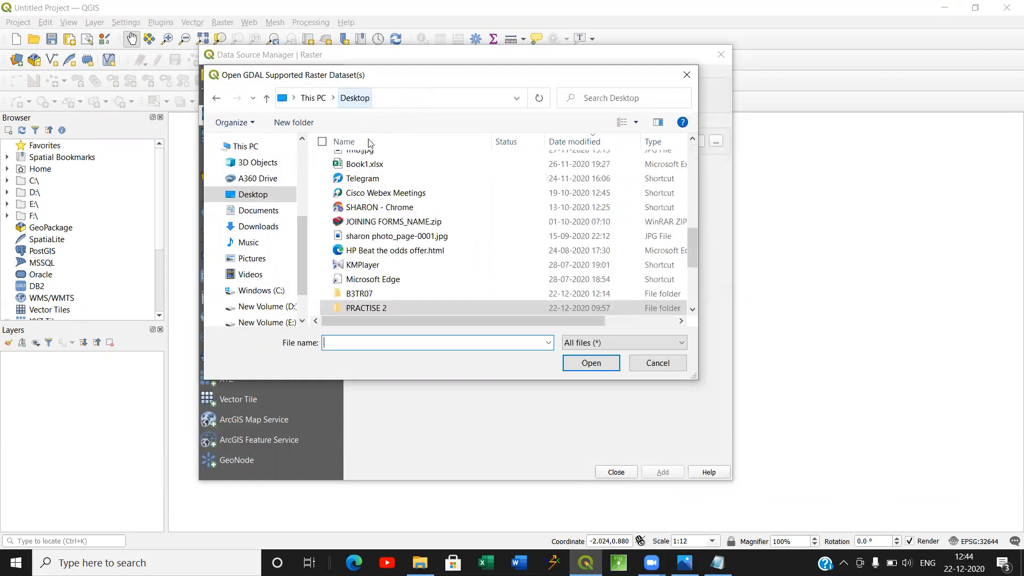
double_click(366, 308)
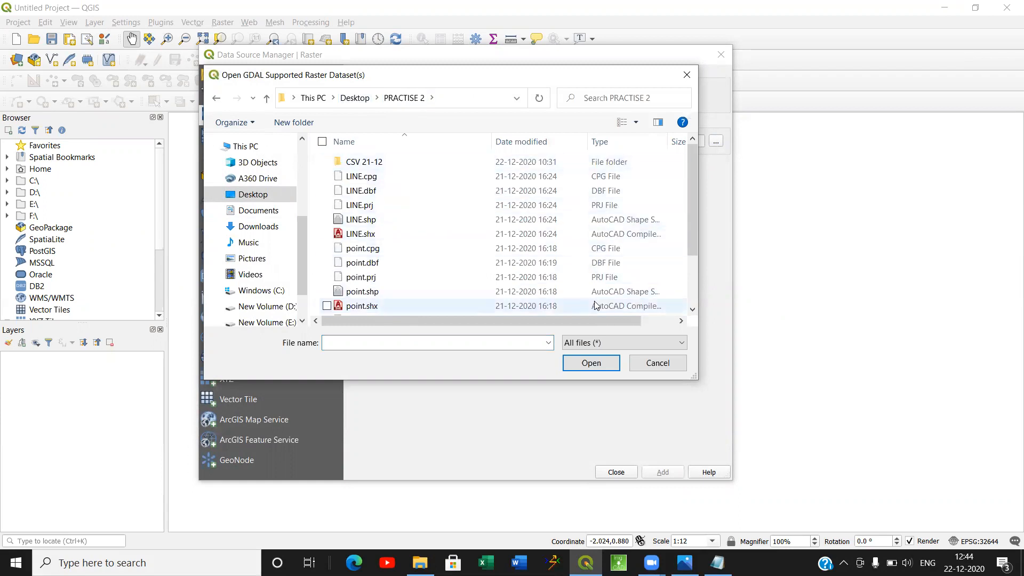
left_click(347, 98)
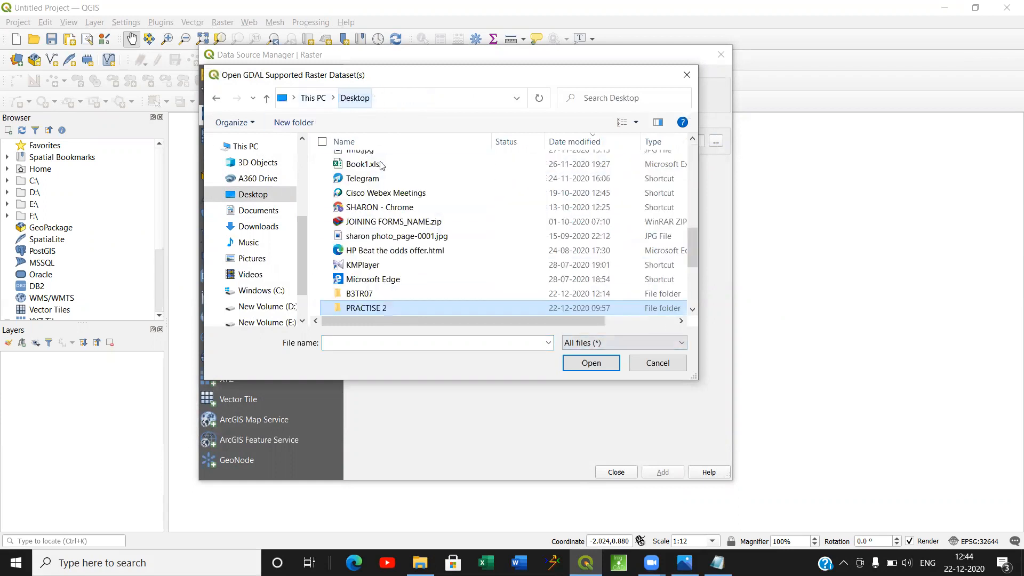
left_click(407, 296)
scroll(408, 296, "down", 1)
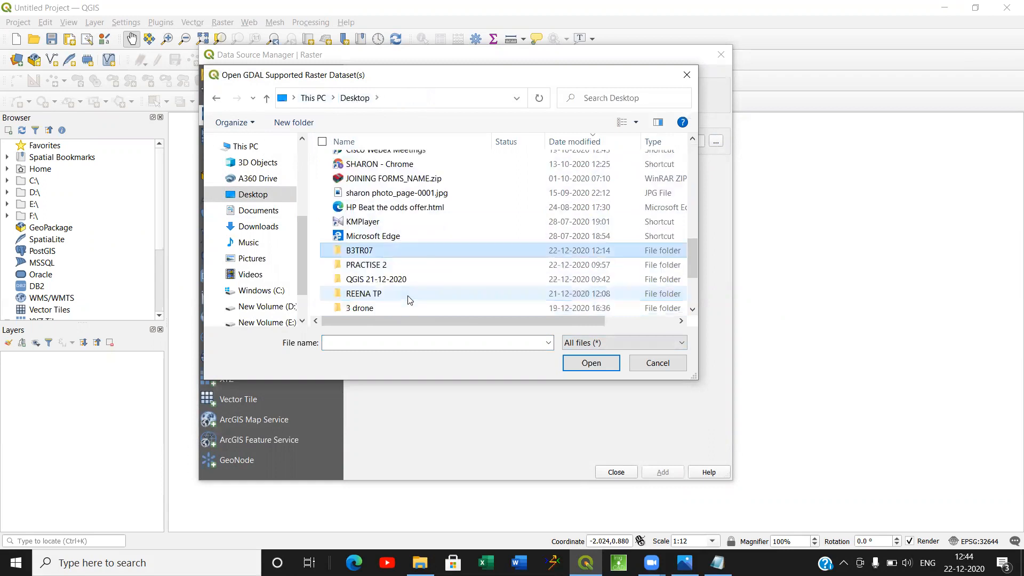
double_click(395, 250)
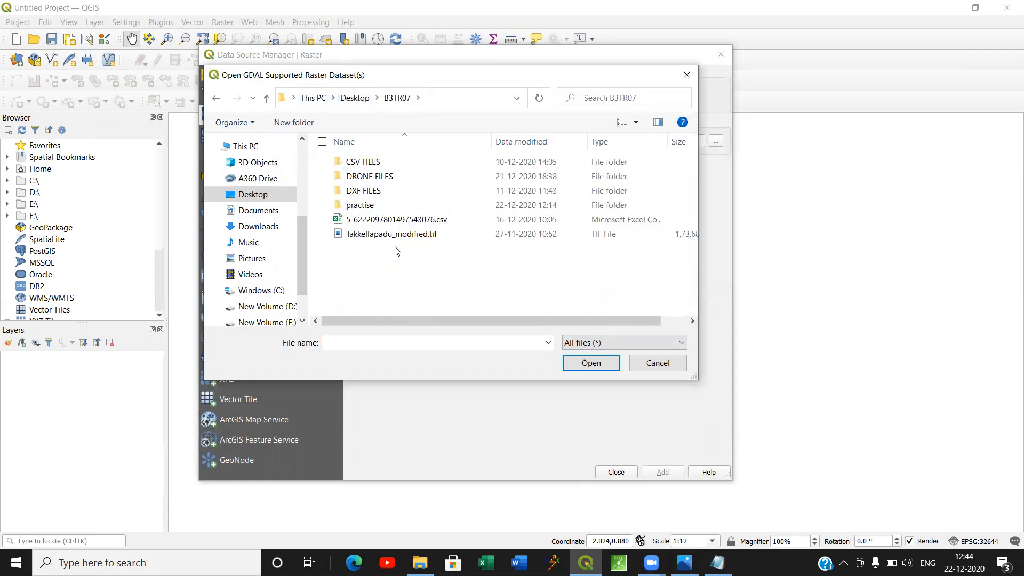
double_click(377, 179)
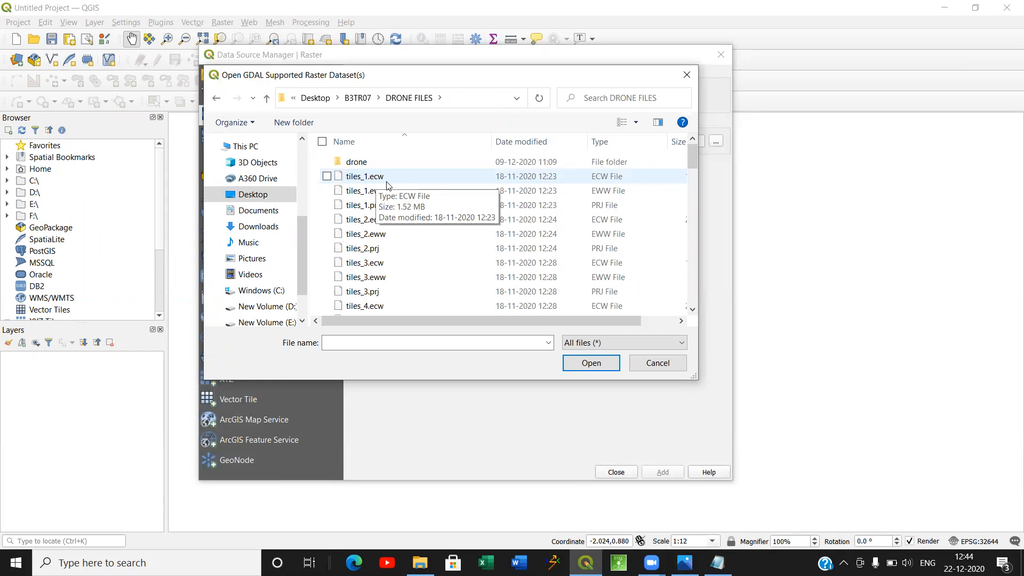
Add tiles_1.ecw to the project as a raster layer and close the data source dialog.
left_click(386, 181)
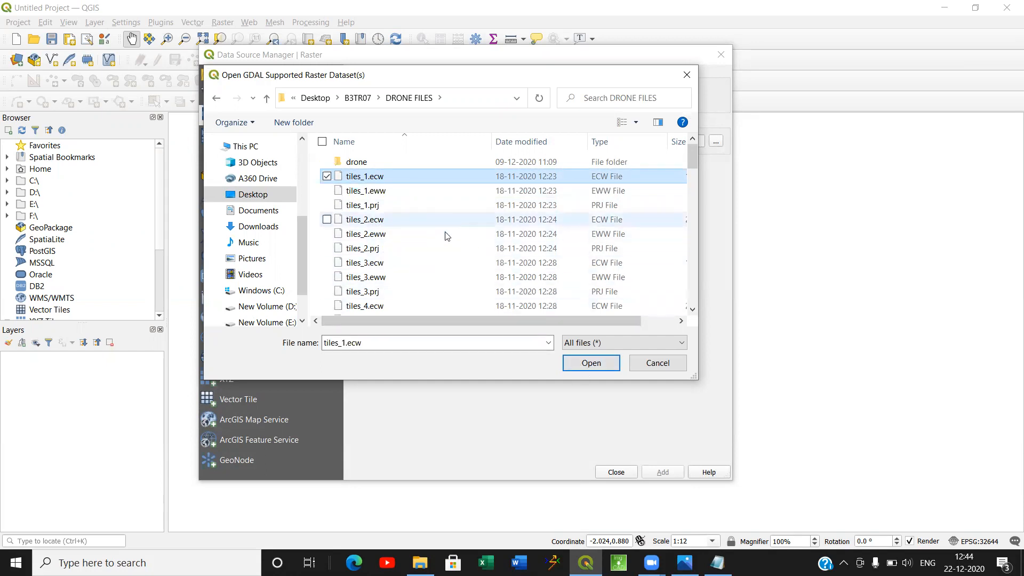
left_click(591, 364)
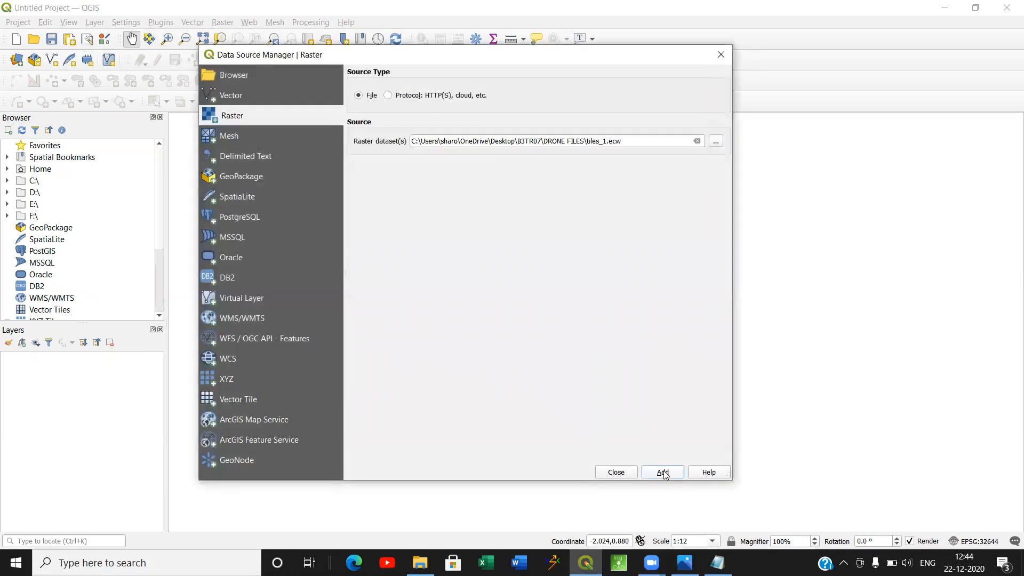
left_click(663, 472)
left_click(615, 473)
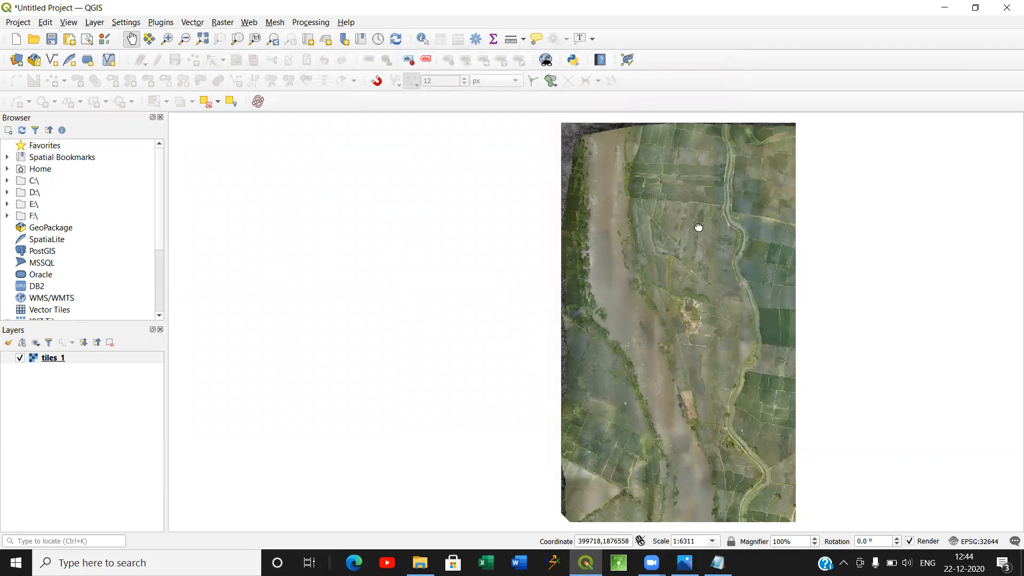
Examine the tiles_1 drone image, including the fields around the winding canal and the image's upper edge.
left_click_drag(698, 226, 597, 231)
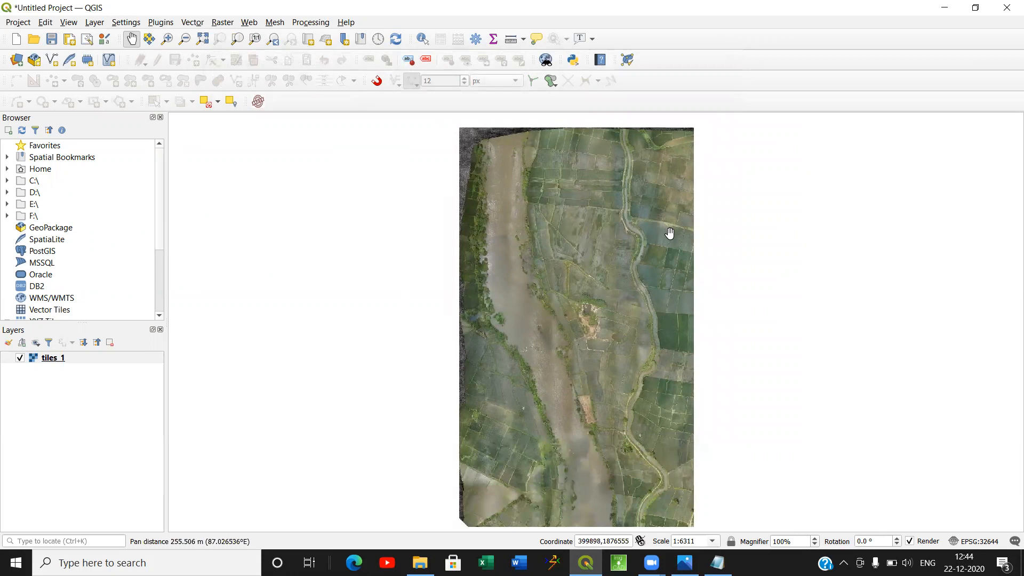
scroll(668, 230, "up", 2)
left_click_drag(522, 301, 552, 329)
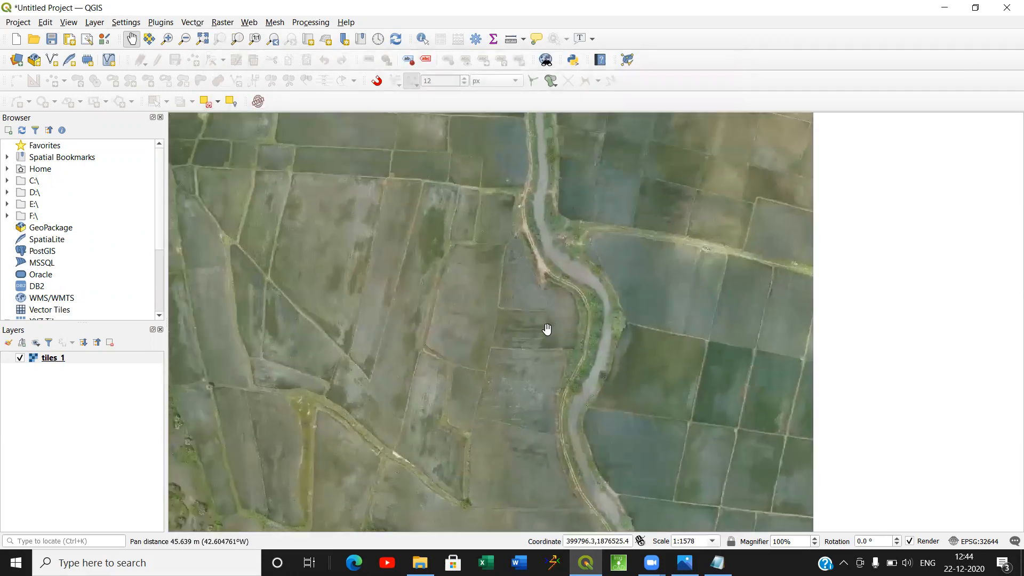
left_click_drag(482, 310, 546, 358)
scroll(532, 330, "down", 1)
left_click_drag(487, 229, 481, 267)
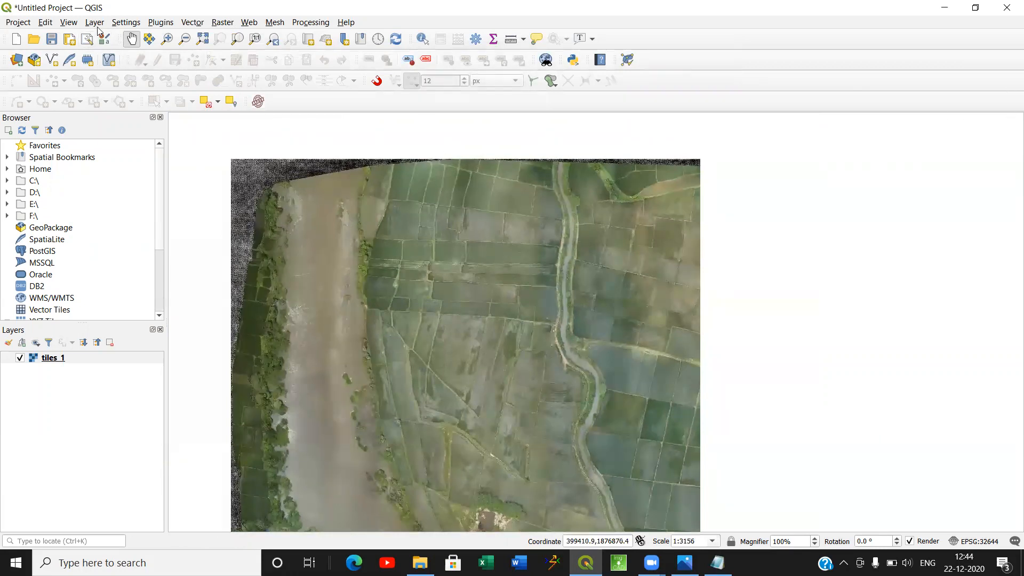
left_click(96, 23)
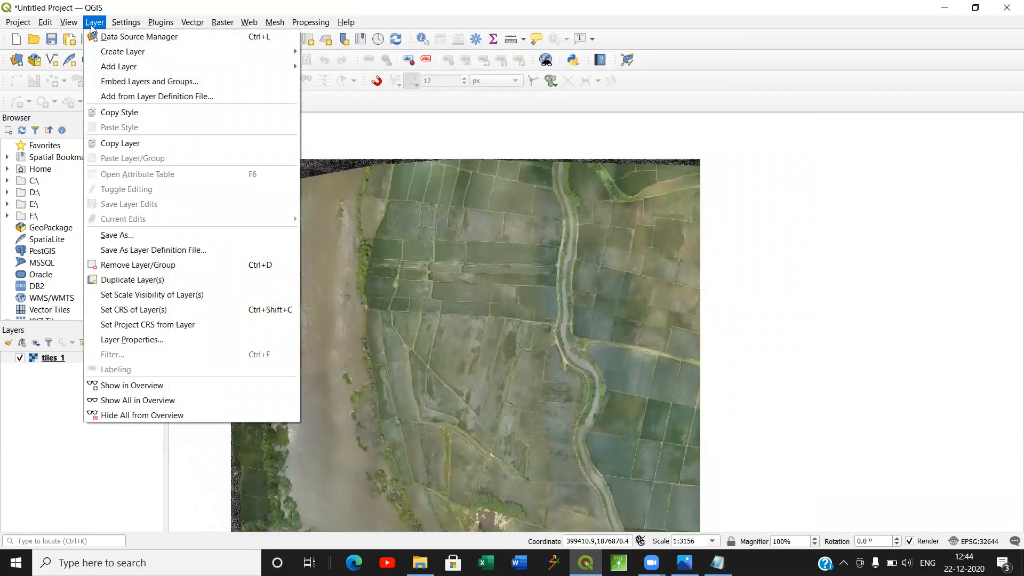
mouse_move(97, 65)
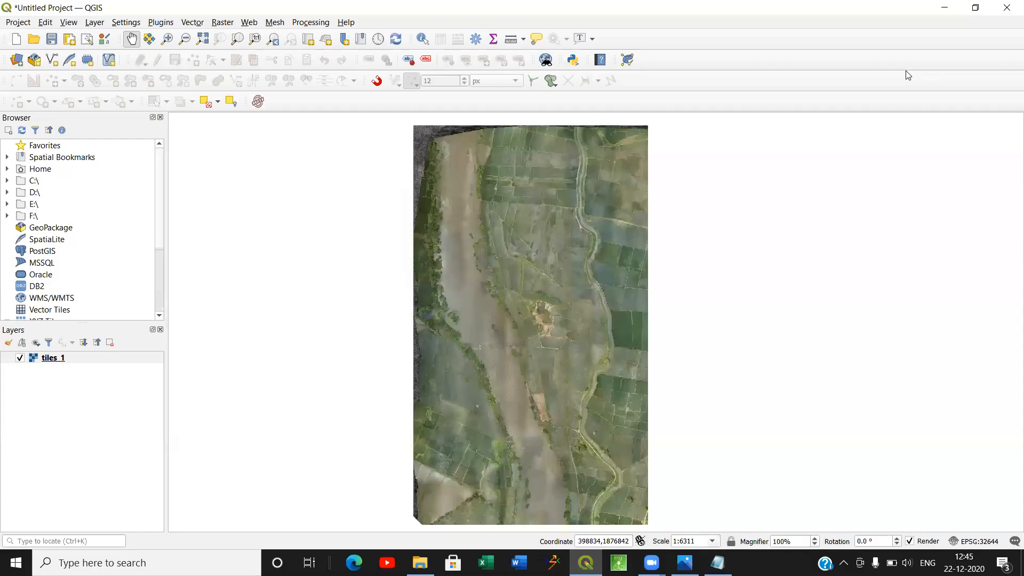
Begin creating a new shapefile layer.
left_click(98, 24)
mouse_move(160, 51)
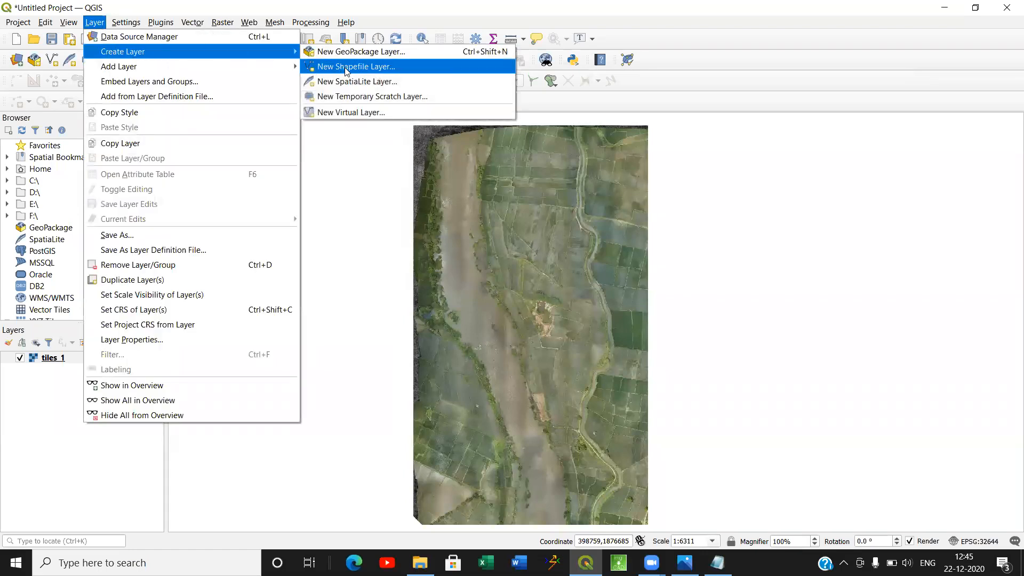
left_click(367, 71)
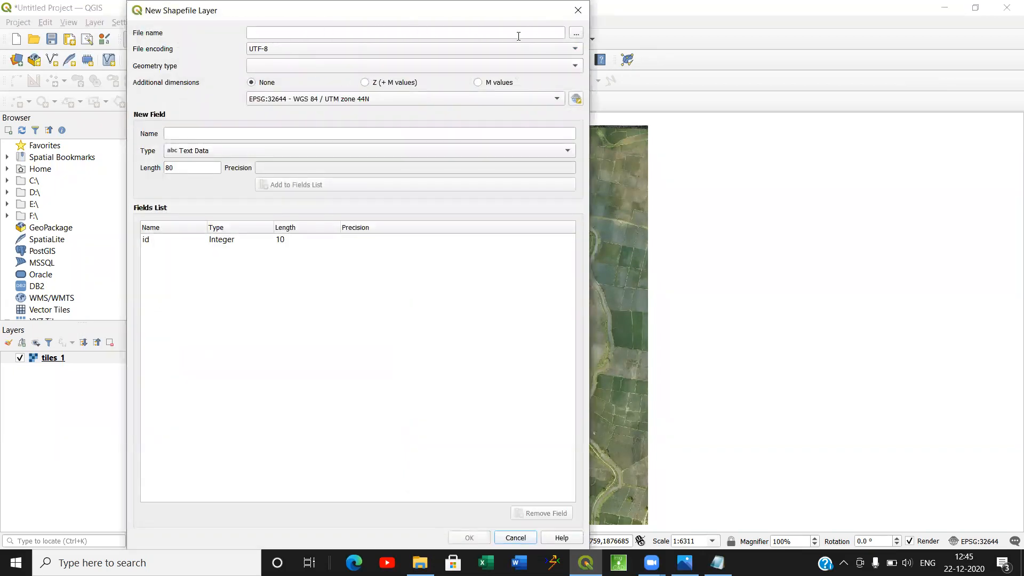
left_click(576, 34)
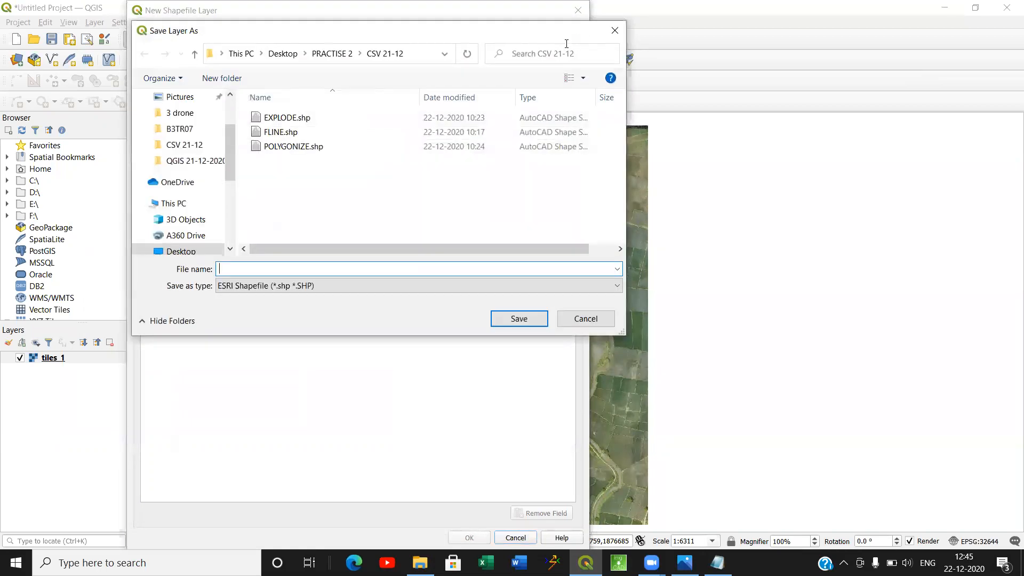
left_click(339, 54)
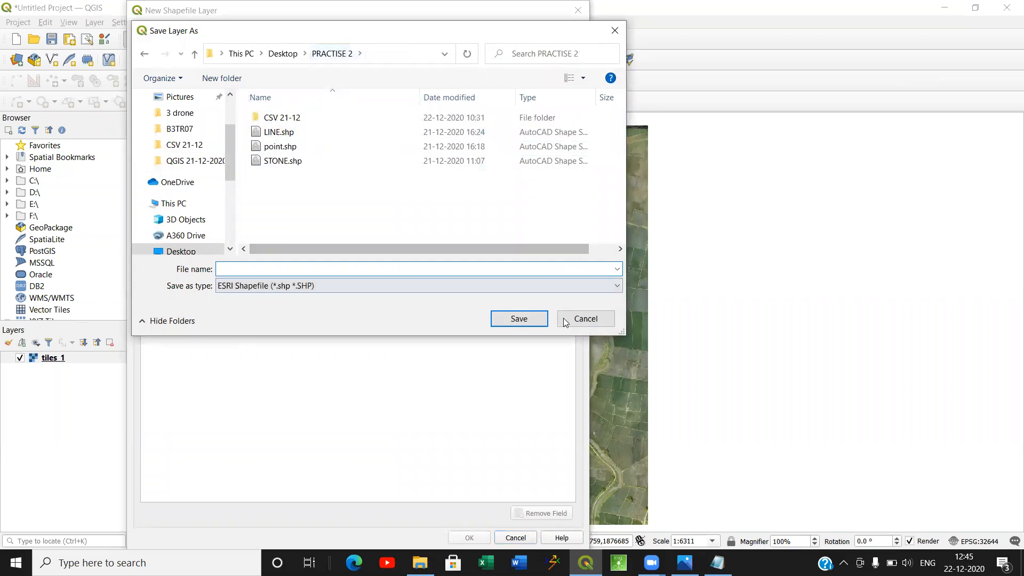
left_click(585, 318)
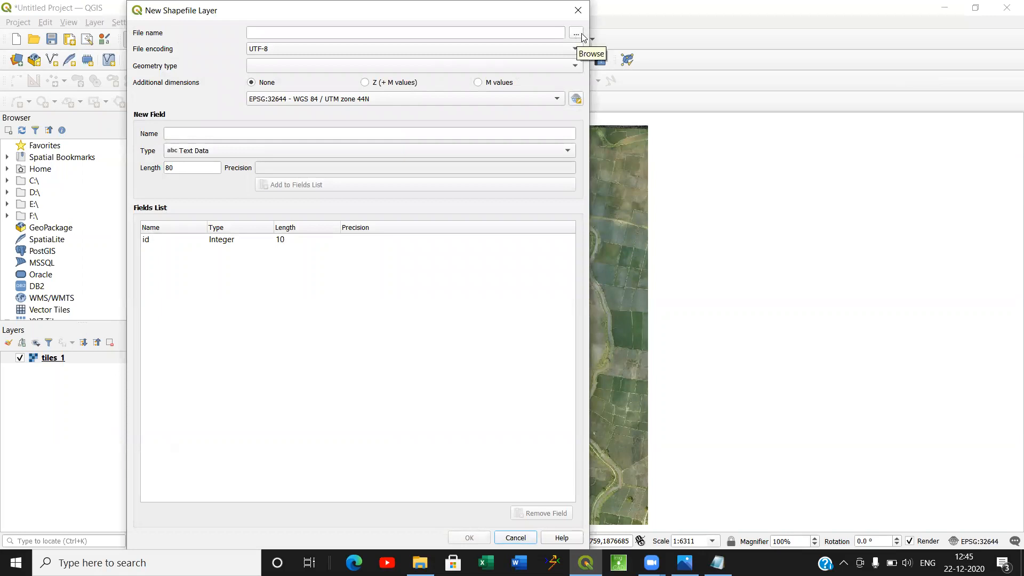
Create a folder named "Drone files" inside the PRACTISE 2 folder while choosing where to save the new shapefile.
left_click(577, 34)
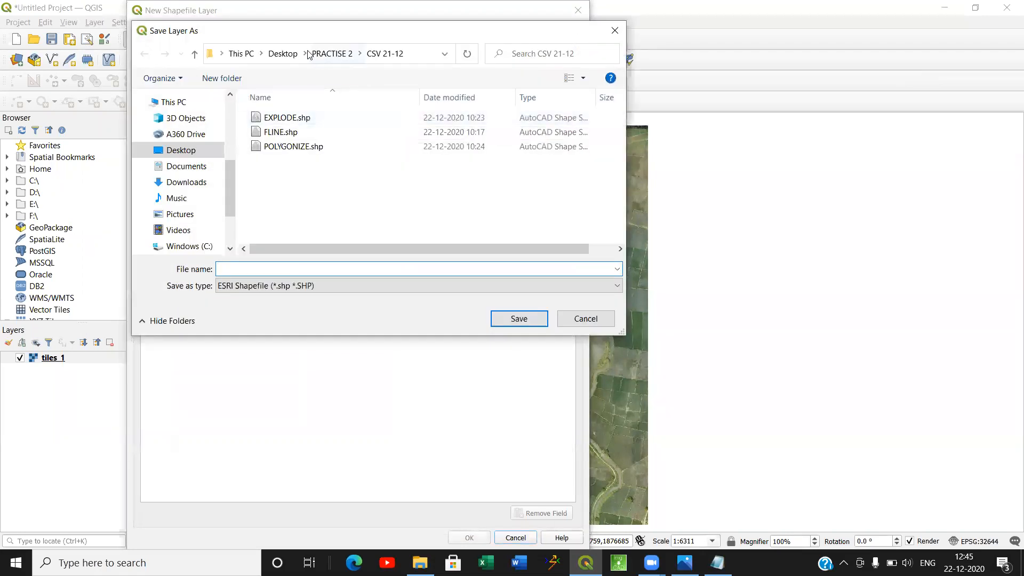
left_click(331, 53)
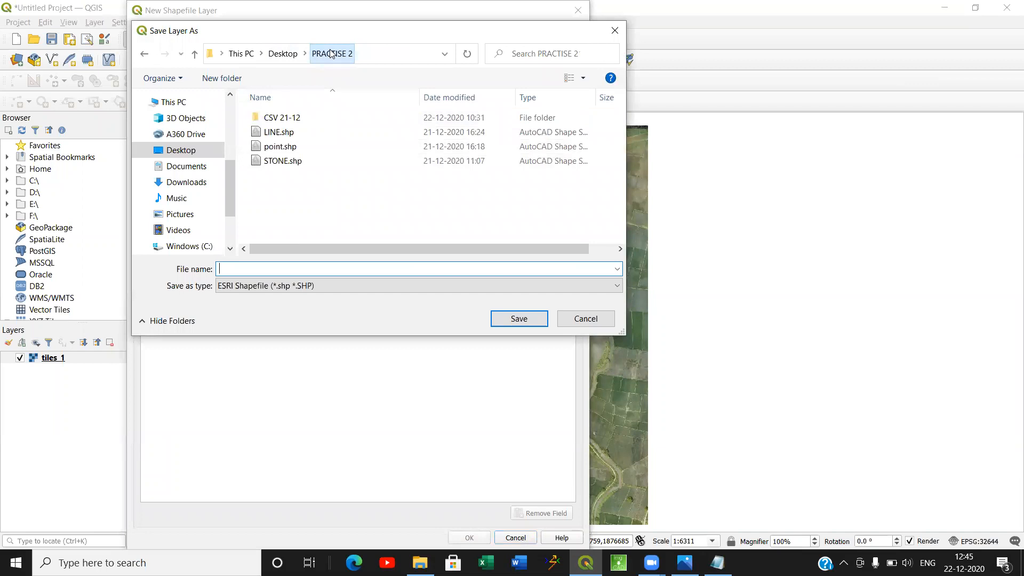
right_click(346, 195)
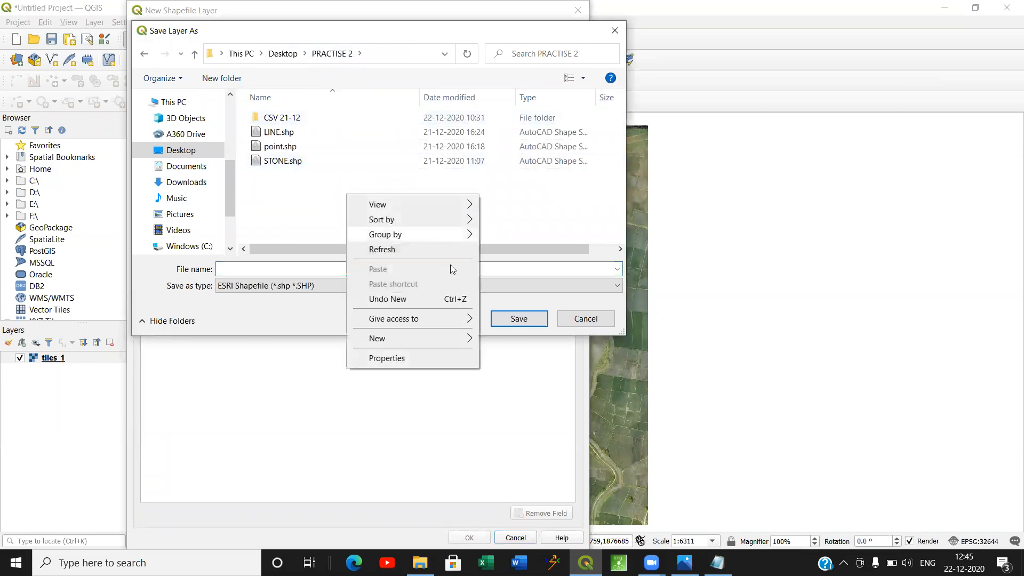
mouse_move(470, 338)
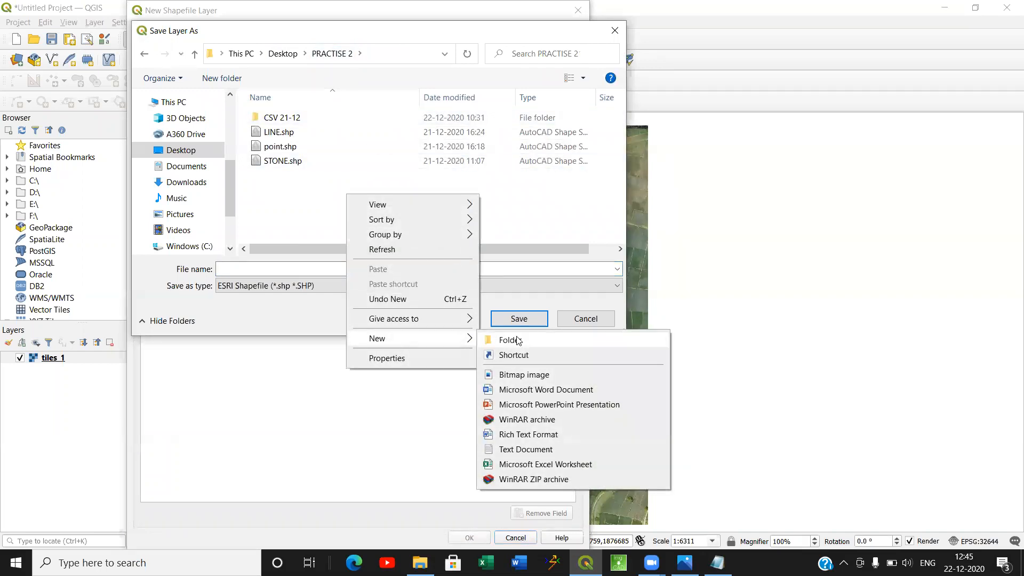
left_click(511, 339)
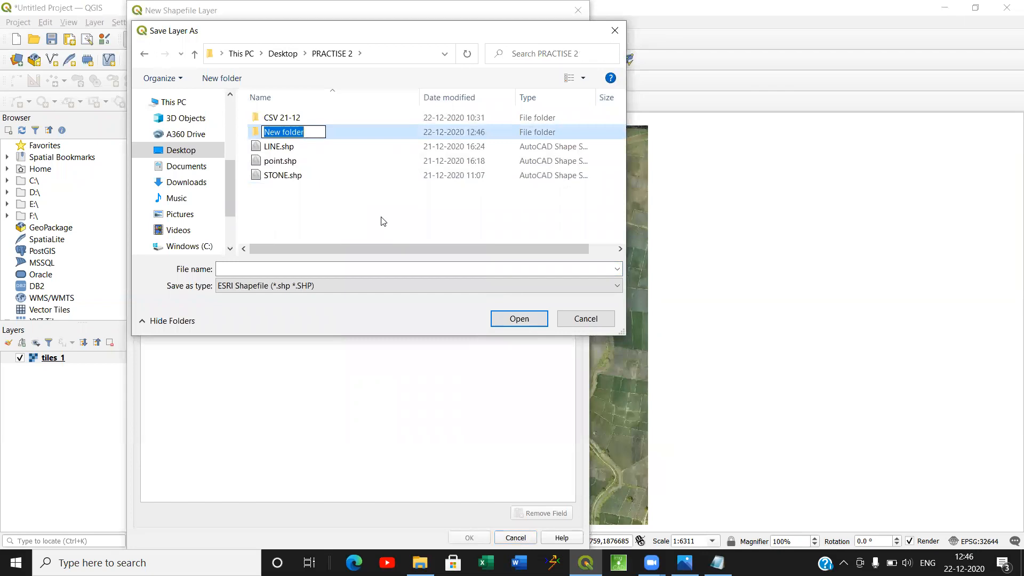
type("Drone files")
left_click(254, 269)
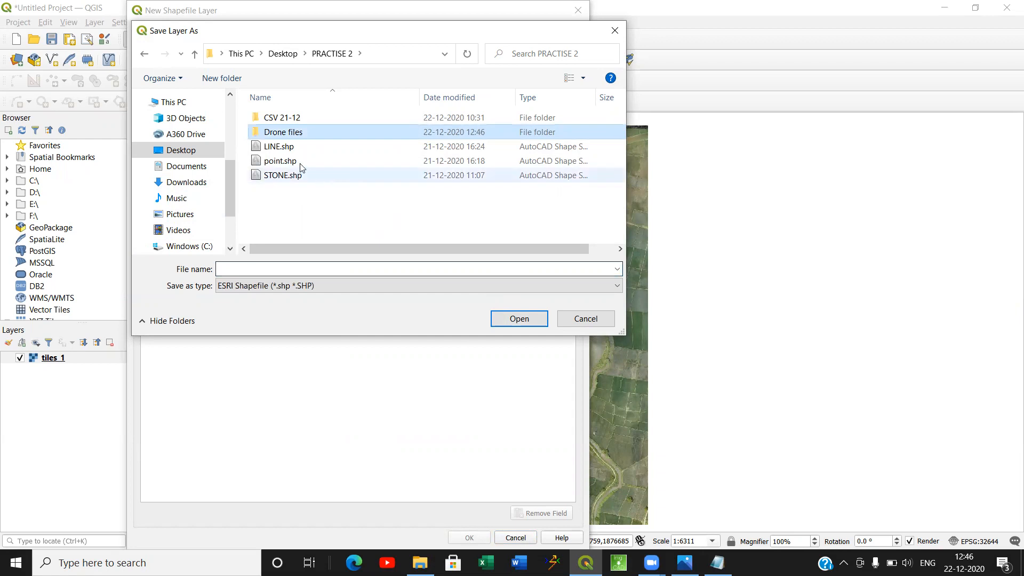
Set the new shapefile's file name to "points" in the Drone files folder.
double_click(318, 132)
left_click(277, 267)
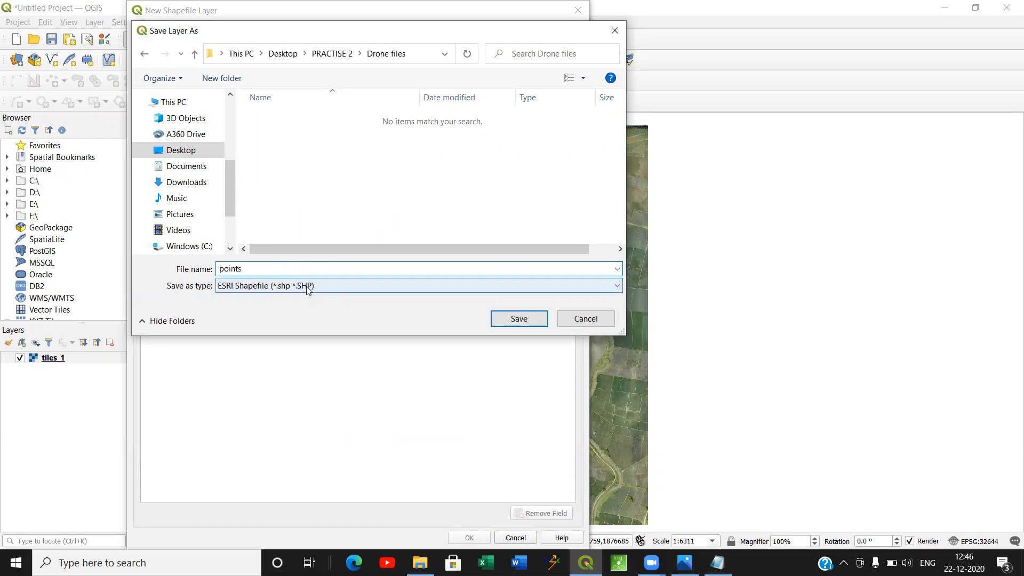
left_click(519, 319)
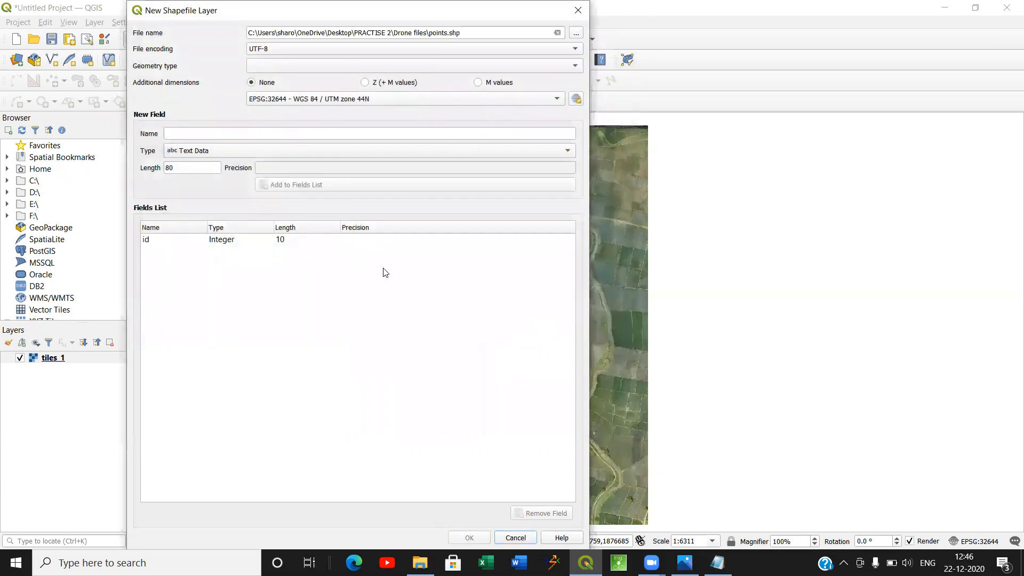
Set the new shapefile's geometry type to Point and its coordinate system to WGS 84 / UTM zone 44N.
left_click(260, 70)
left_click(276, 79)
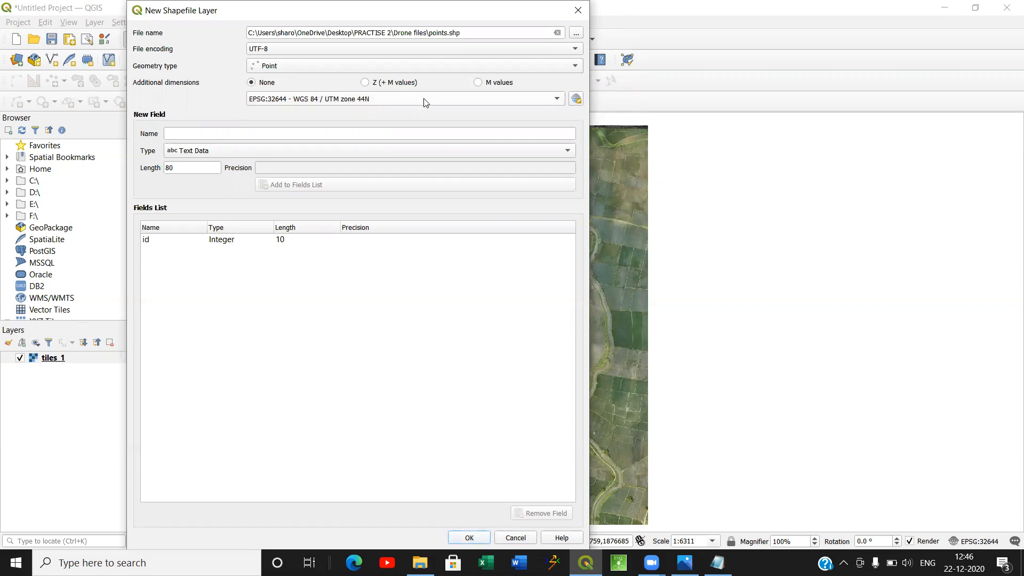
left_click(576, 99)
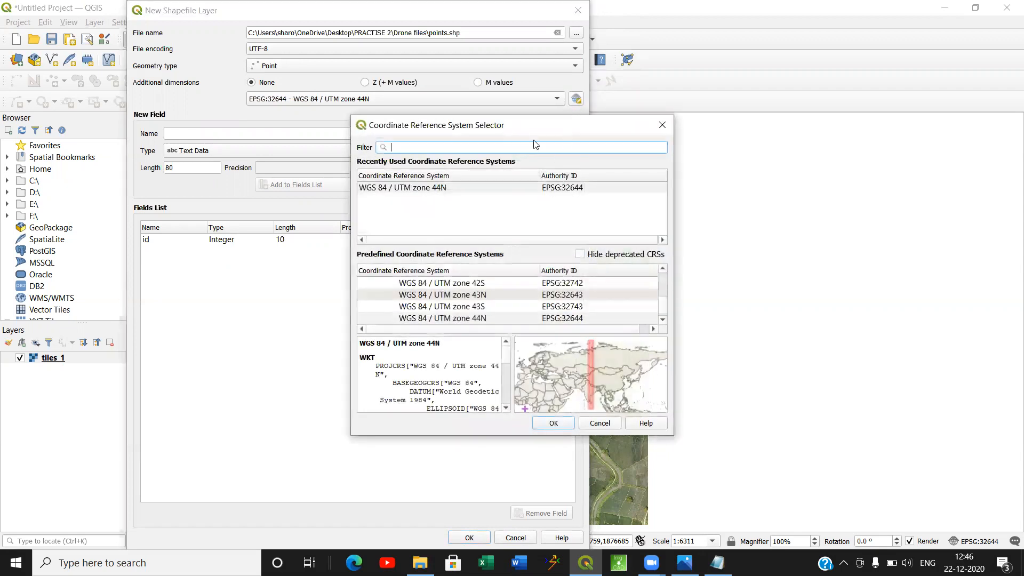
left_click_drag(536, 127, 492, 80)
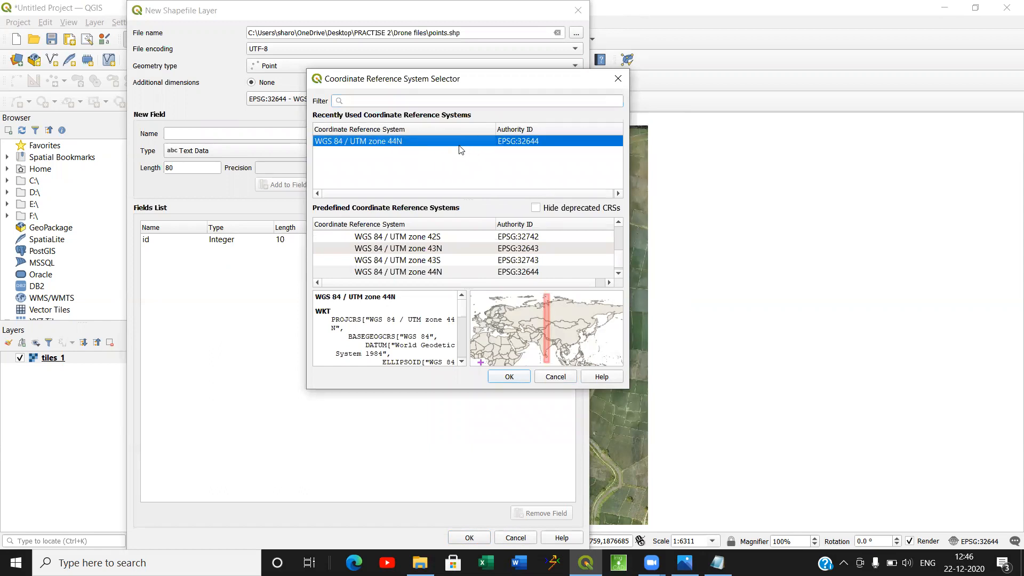
left_click(520, 380)
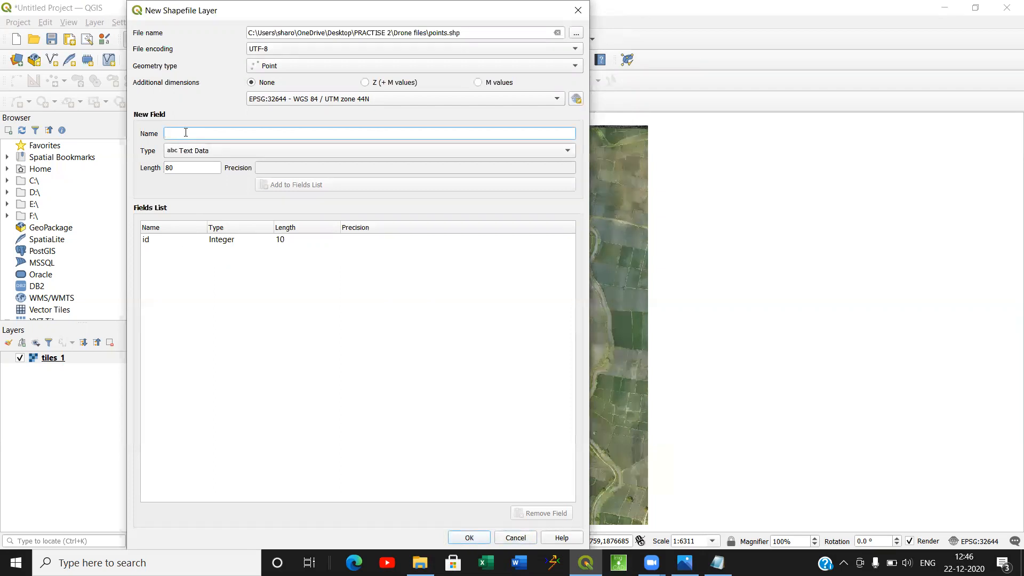
Add a text field named "Stone Type" with length 80 and create the points shapefile layer.
type("Stone Type")
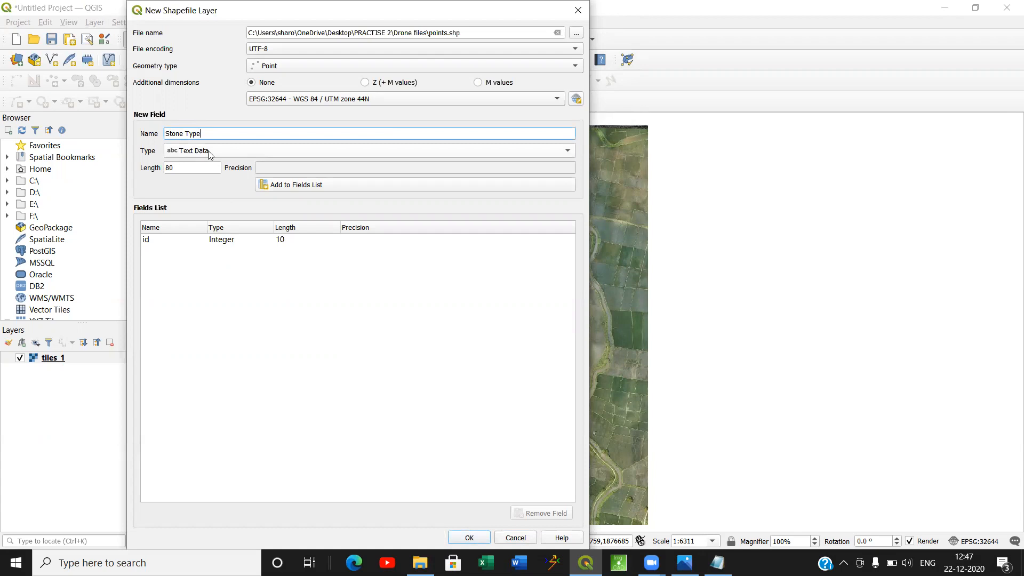
left_click(303, 186)
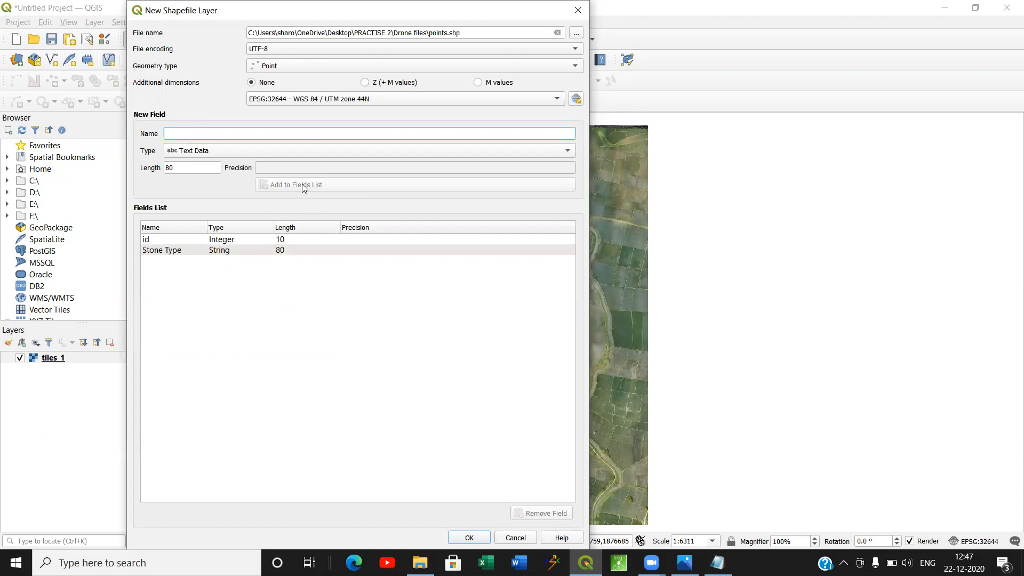
left_click(472, 537)
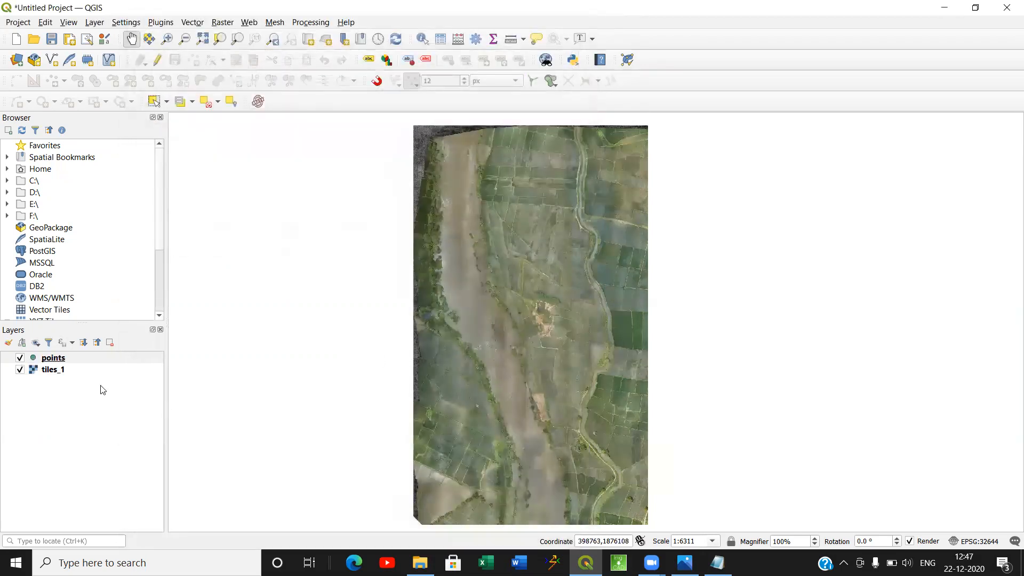
Enable editing on the points layer and add a point with id 1 and Stone Type B at a field-boundary junction near the image's upper edge.
left_click(58, 363)
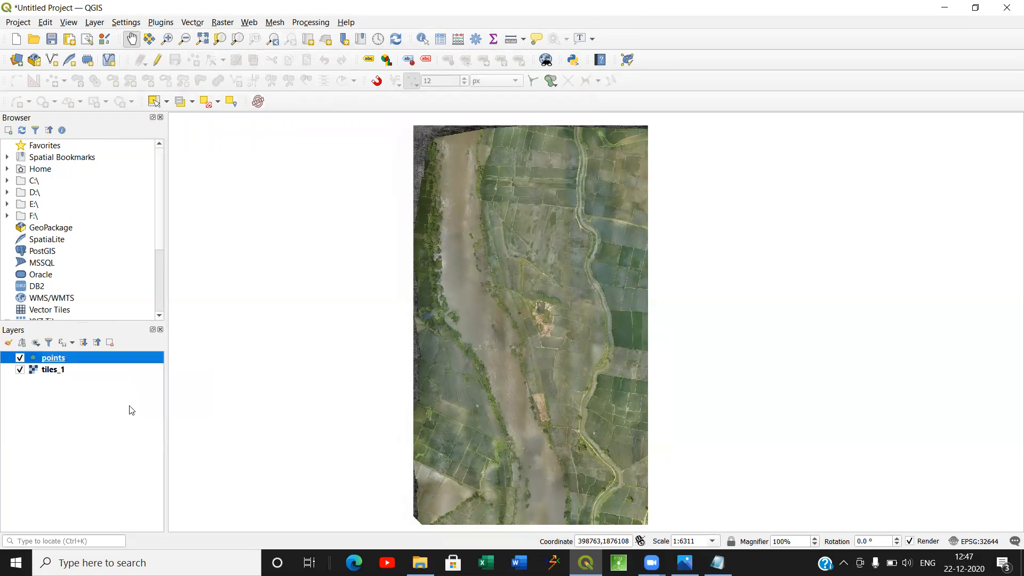
left_click(158, 61)
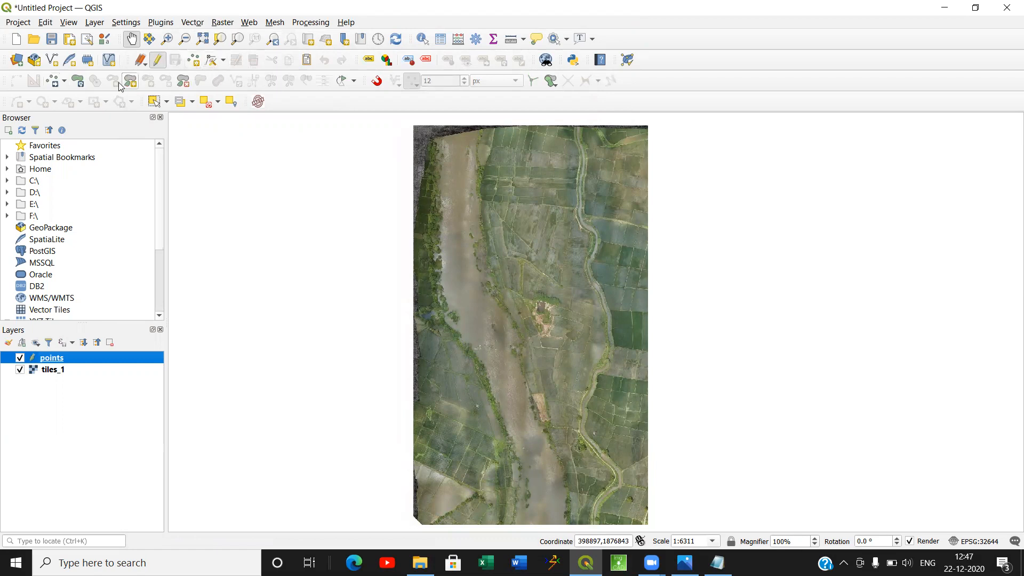
left_click(194, 60)
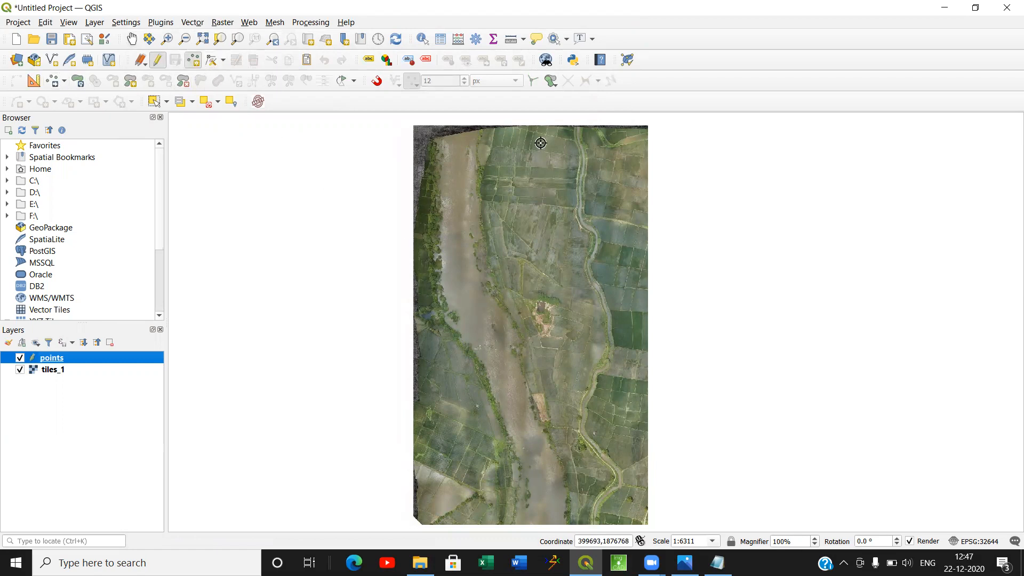
scroll(524, 139, "up", 2)
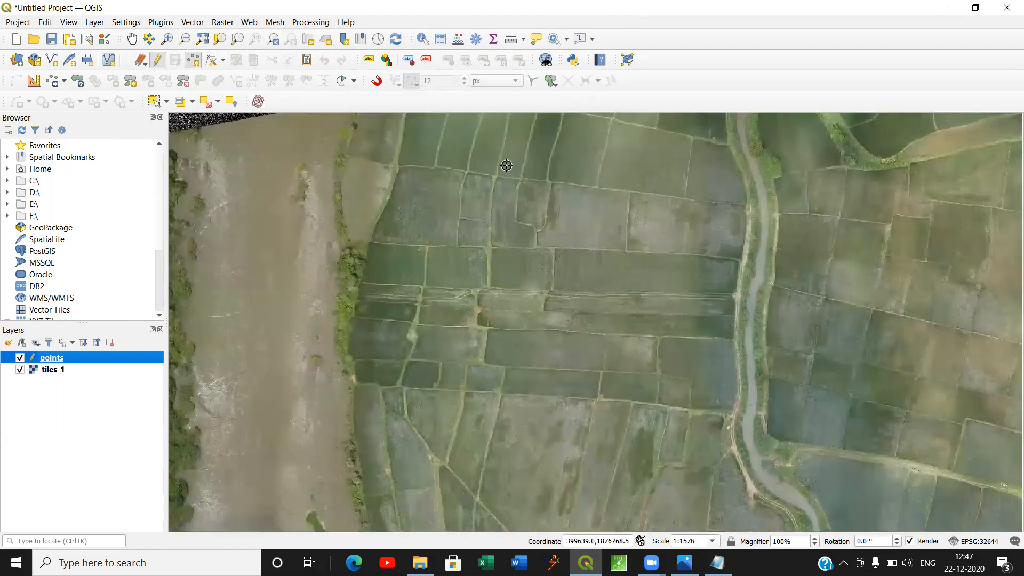
left_click_drag(504, 164, 475, 260)
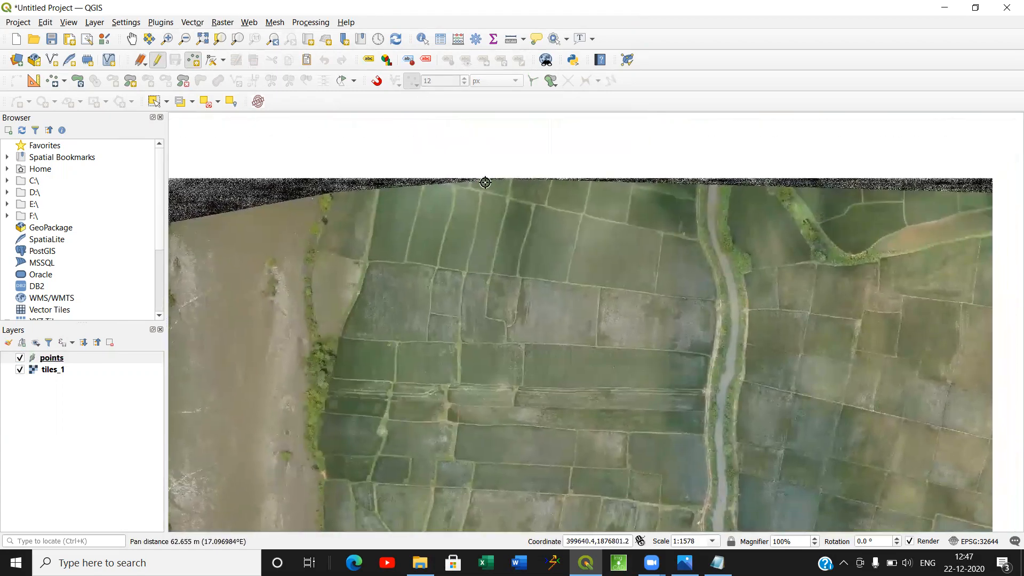
scroll(485, 183, "up", 3)
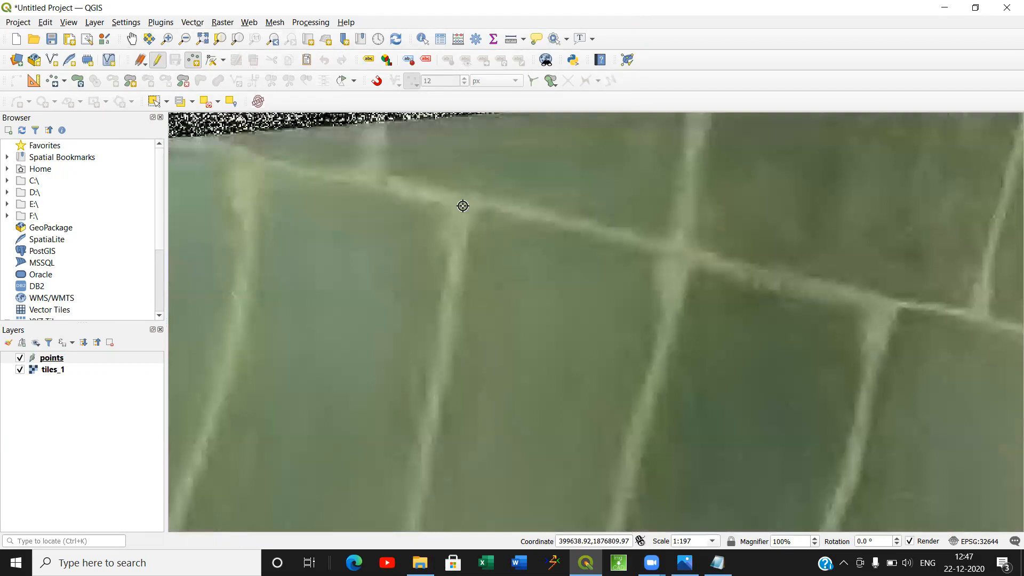
left_click(462, 203)
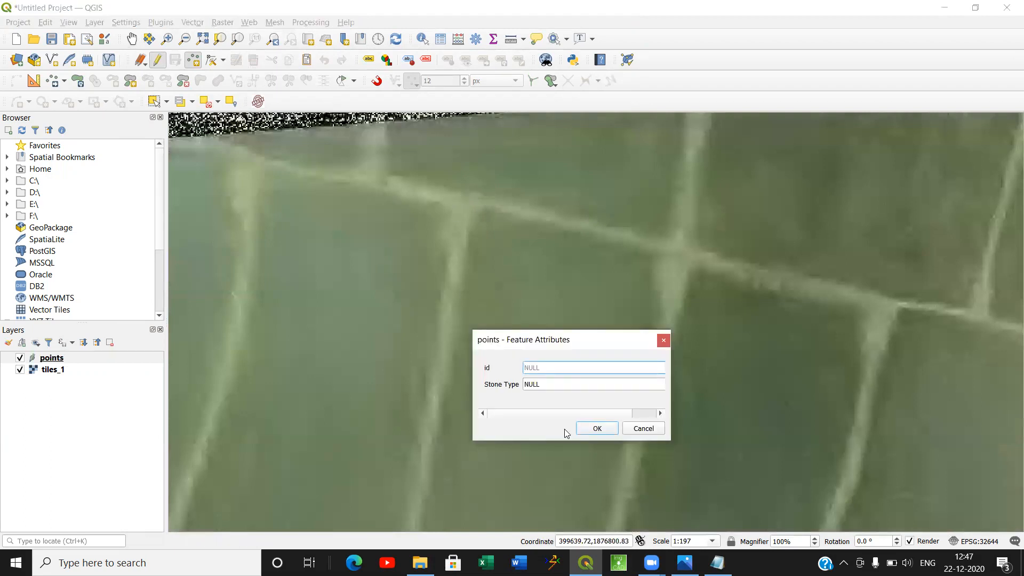
type("1")
left_click(540, 385)
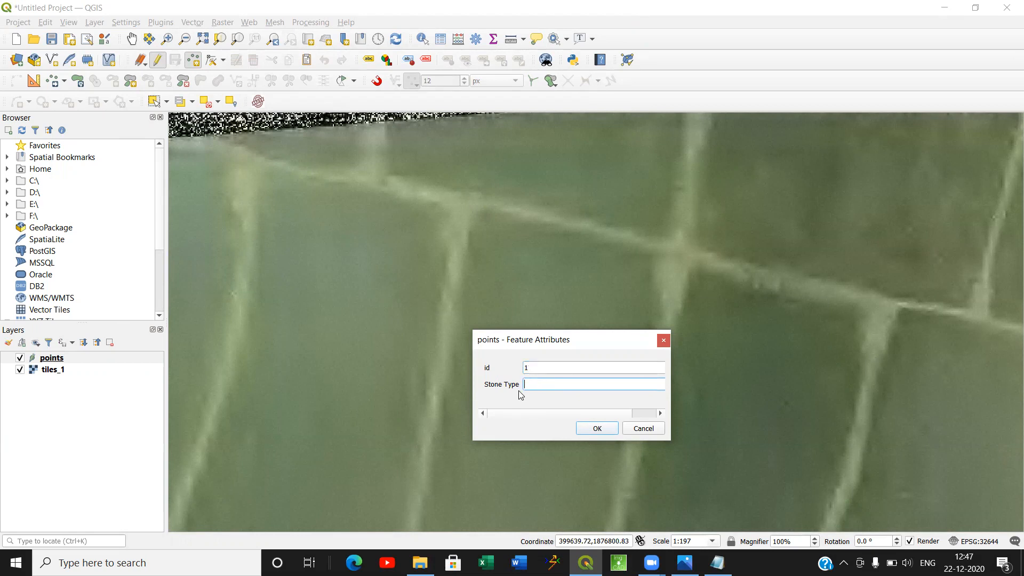
left_click(596, 428)
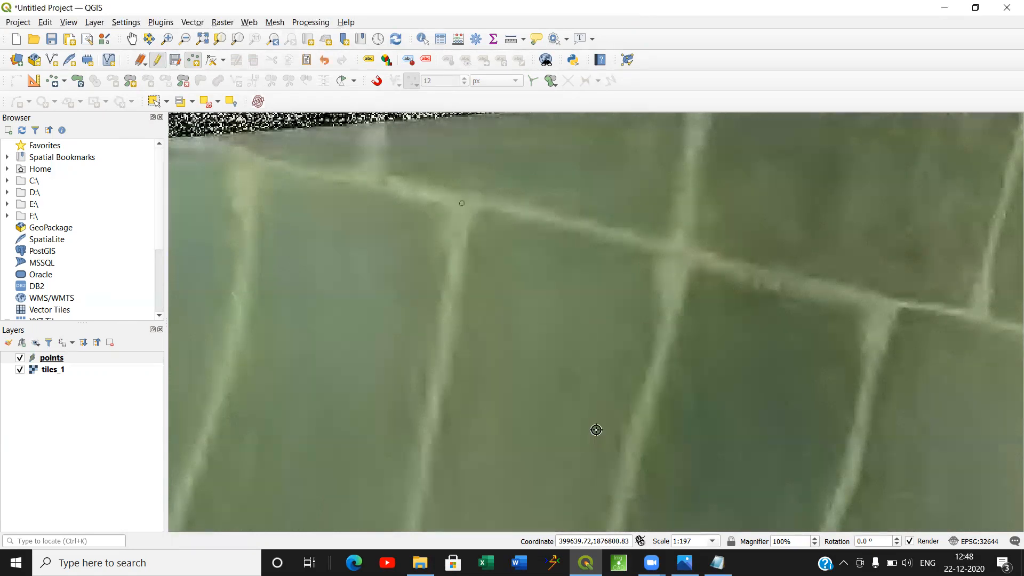
Add a point with id 2 and Stone Type B at the next field-boundary junction east of the first point.
left_click(680, 251)
type("2")
left_click(549, 389)
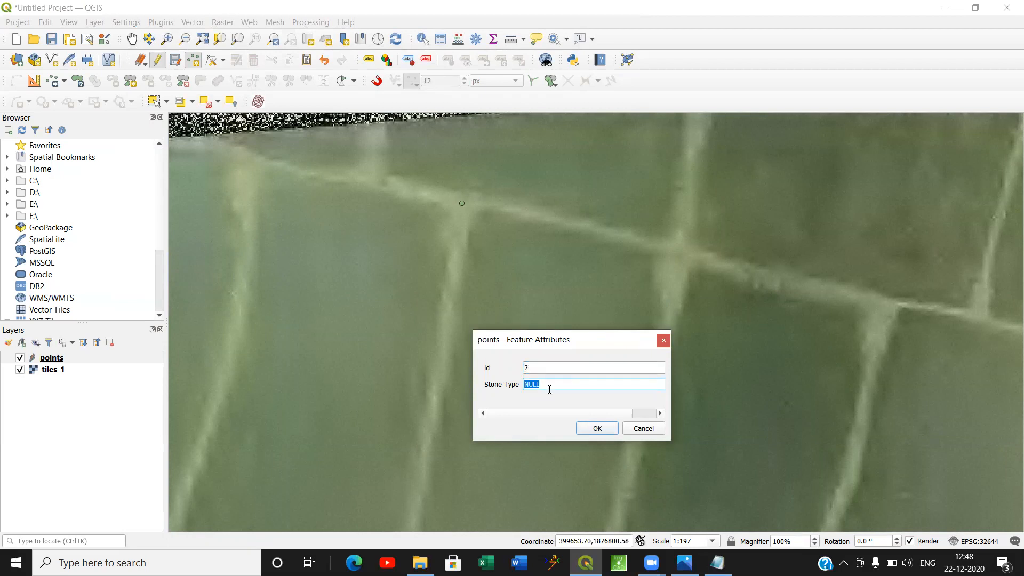
type("B")
left_click(592, 429)
Add a point with id 3 and Stone Type B at the southern end of the field boundary running down from point 2.
scroll(615, 391, "down", 1)
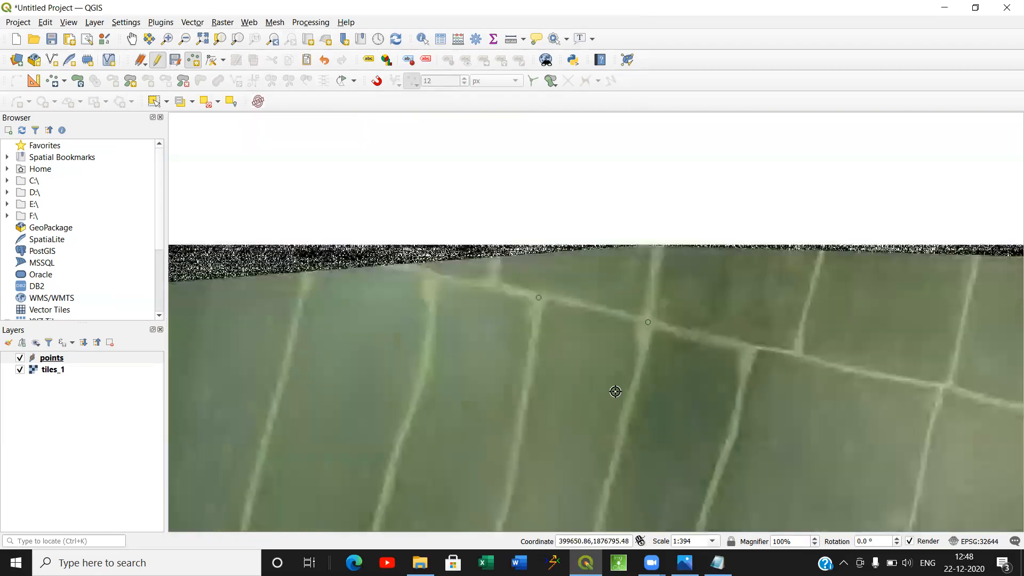
left_click_drag(601, 372, 560, 249)
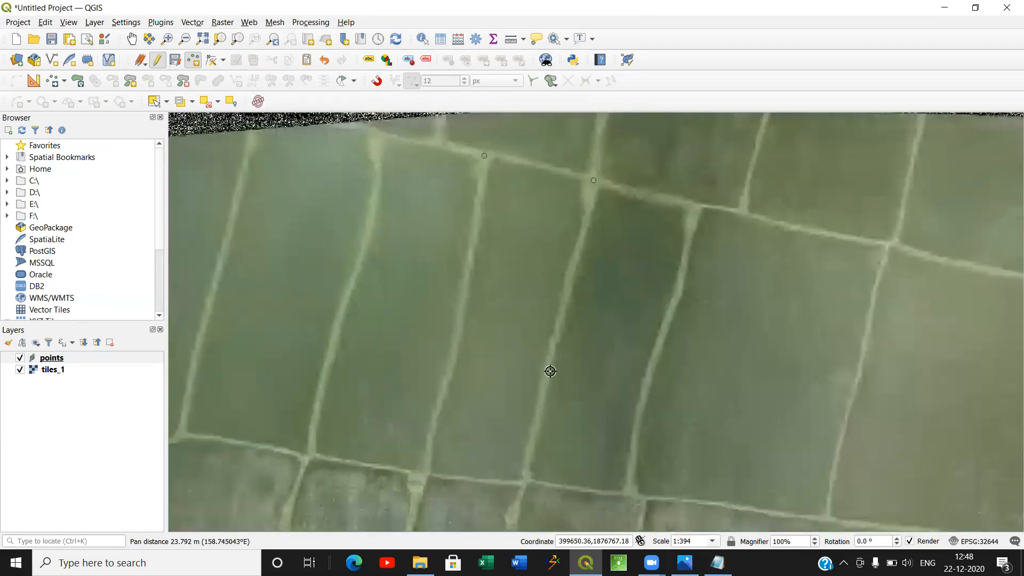
scroll(530, 480, "up", 1)
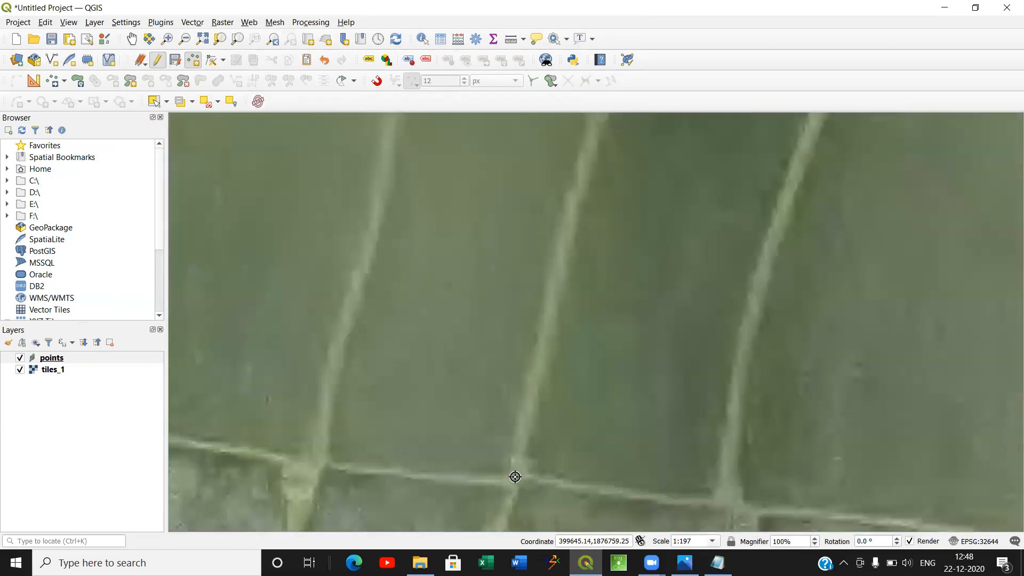
left_click(517, 476)
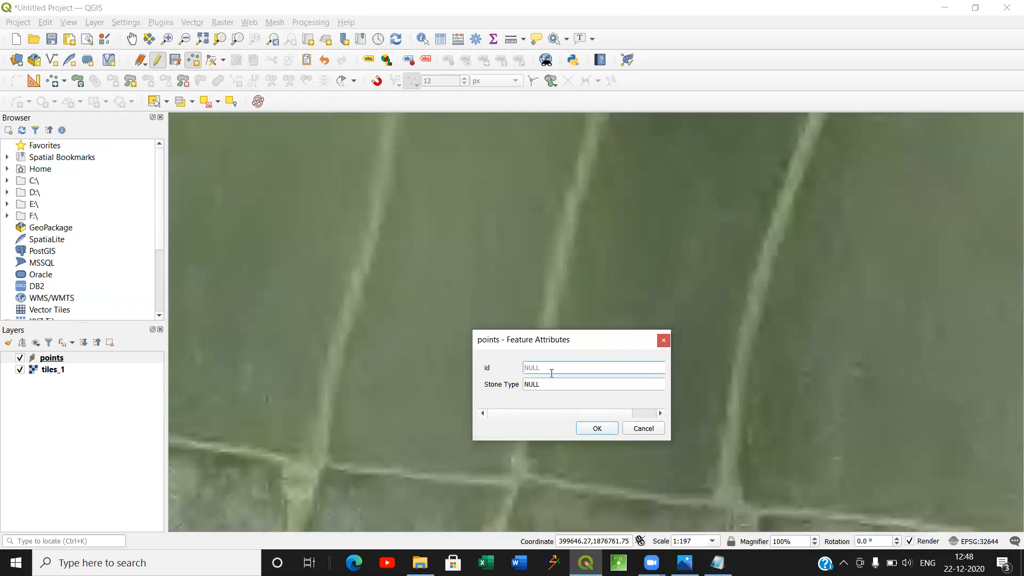
type("3")
left_click(551, 383)
type("B")
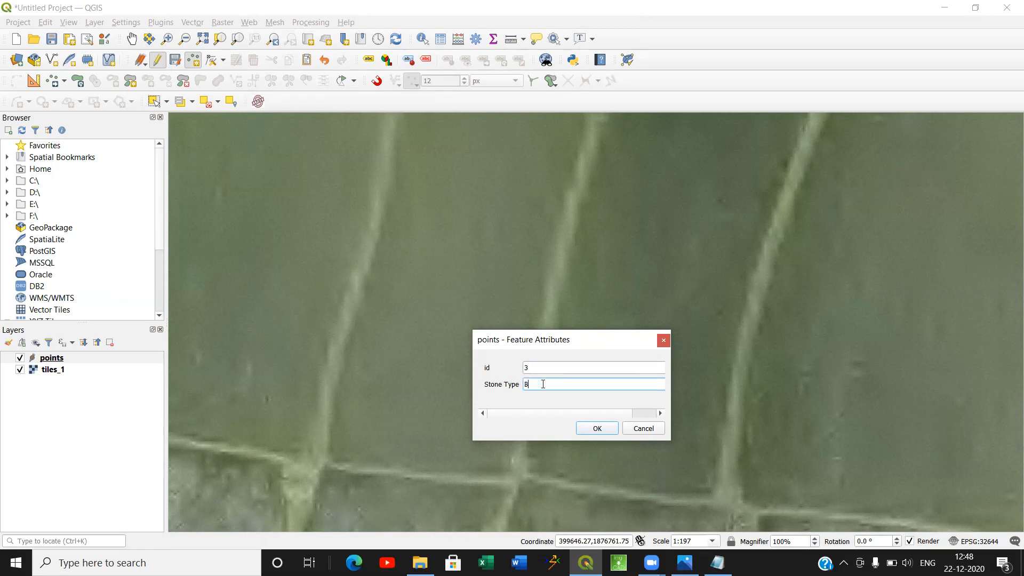
left_click(594, 428)
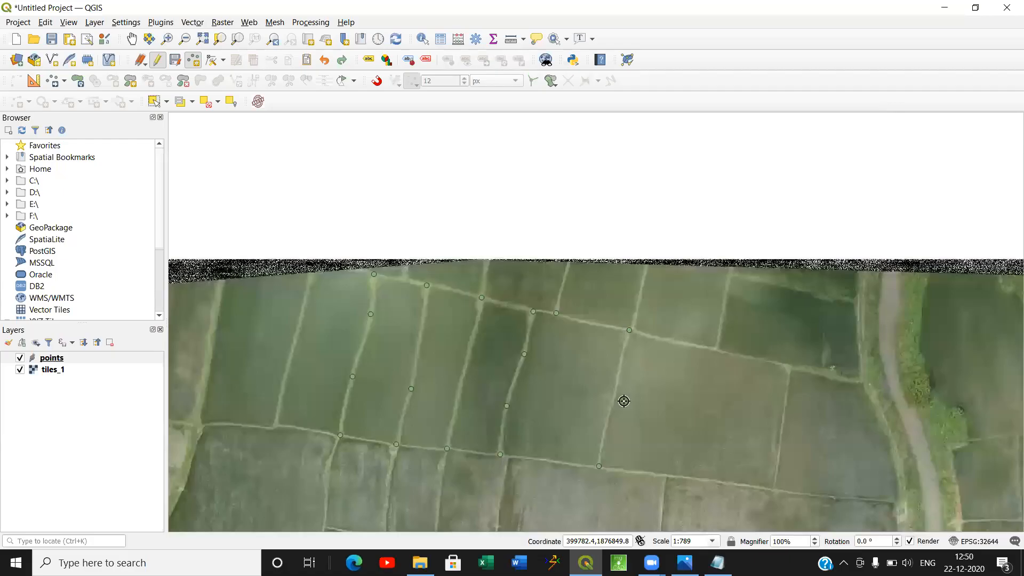
Add a point with Stone Type B and no id midway along the easternmost marked field boundary.
scroll(613, 397, "up", 2)
left_click(605, 385)
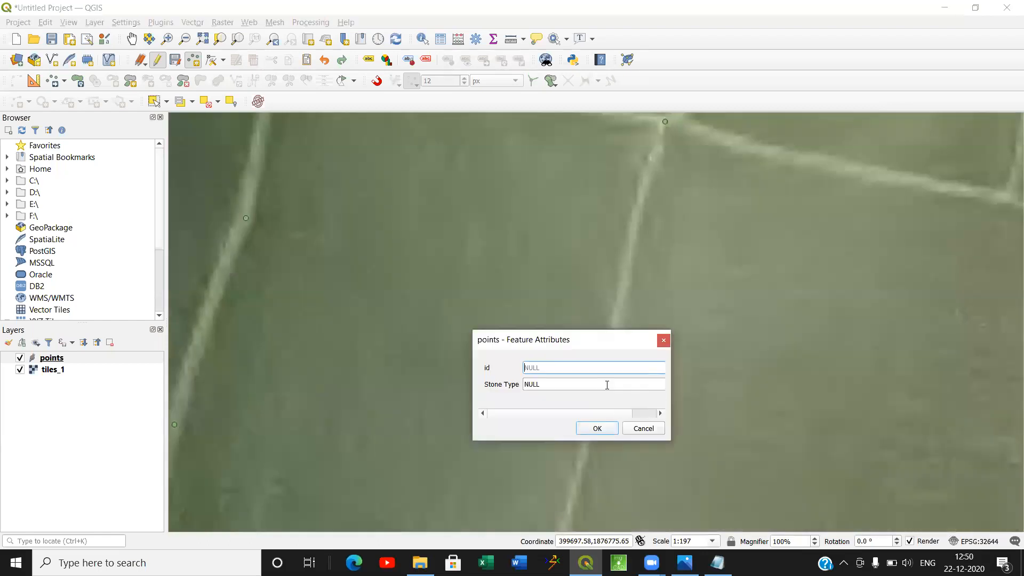
left_click(577, 385)
type("B")
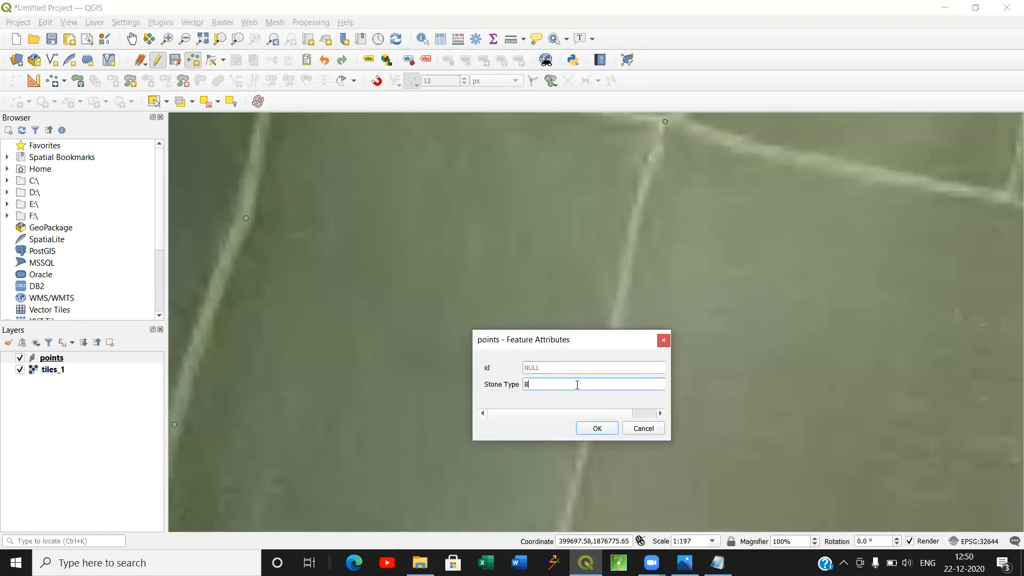
left_click(596, 427)
scroll(596, 427, "down", 2)
left_click_drag(555, 379, 624, 382)
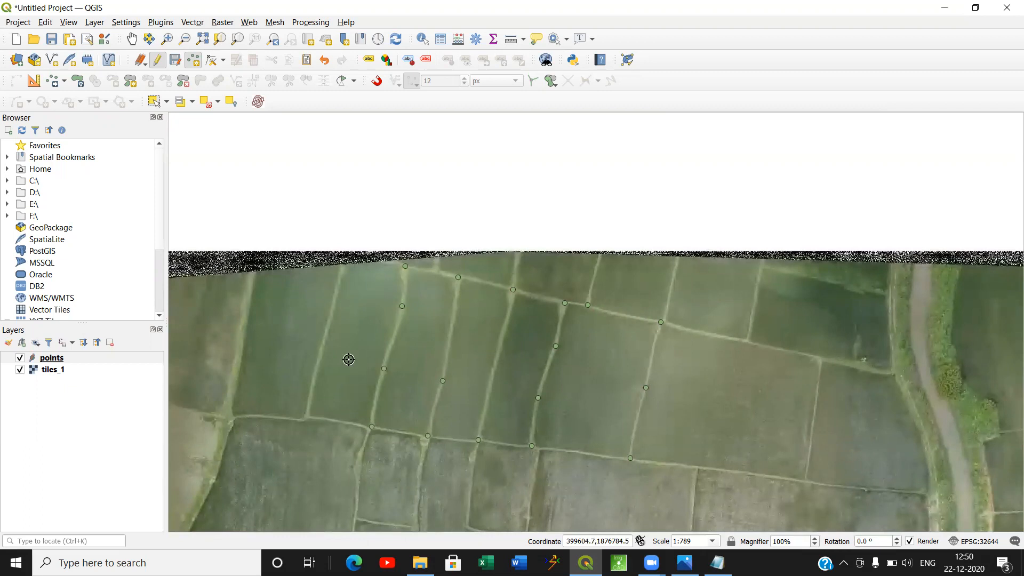
Begin another new shapefile layer and set its file name to "Line" in the Drone files folder.
left_click(94, 23)
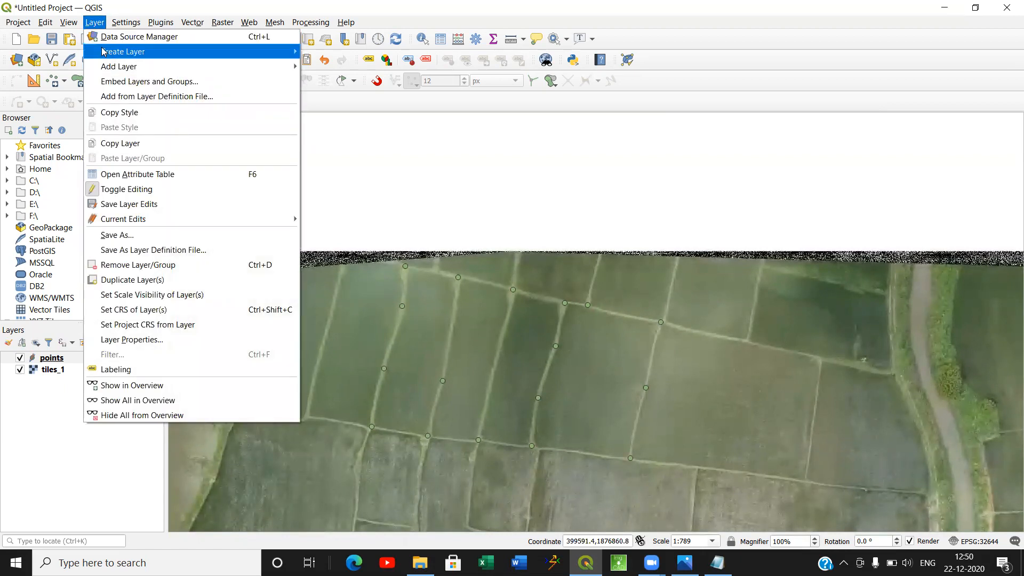
mouse_move(189, 55)
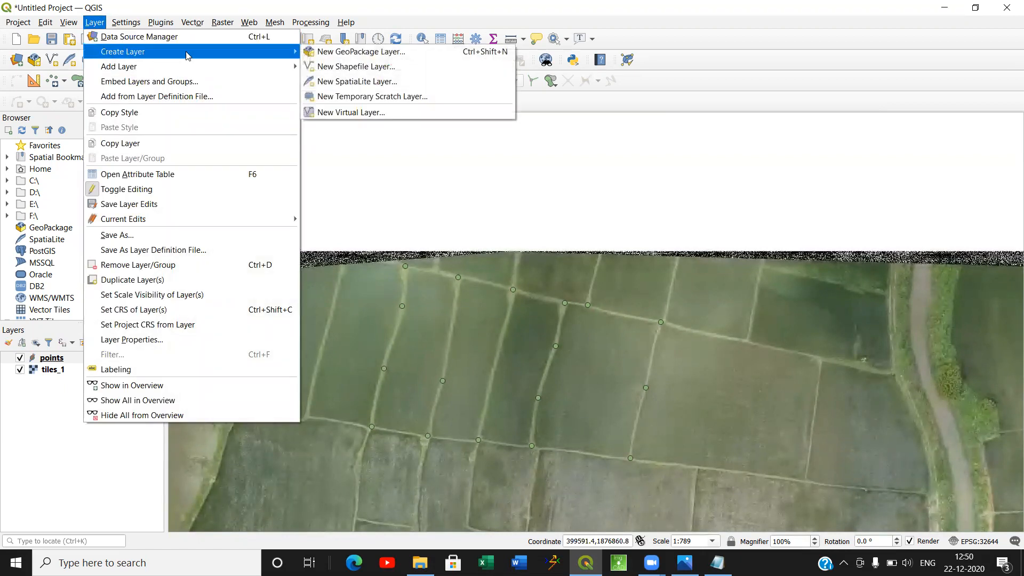
left_click(354, 67)
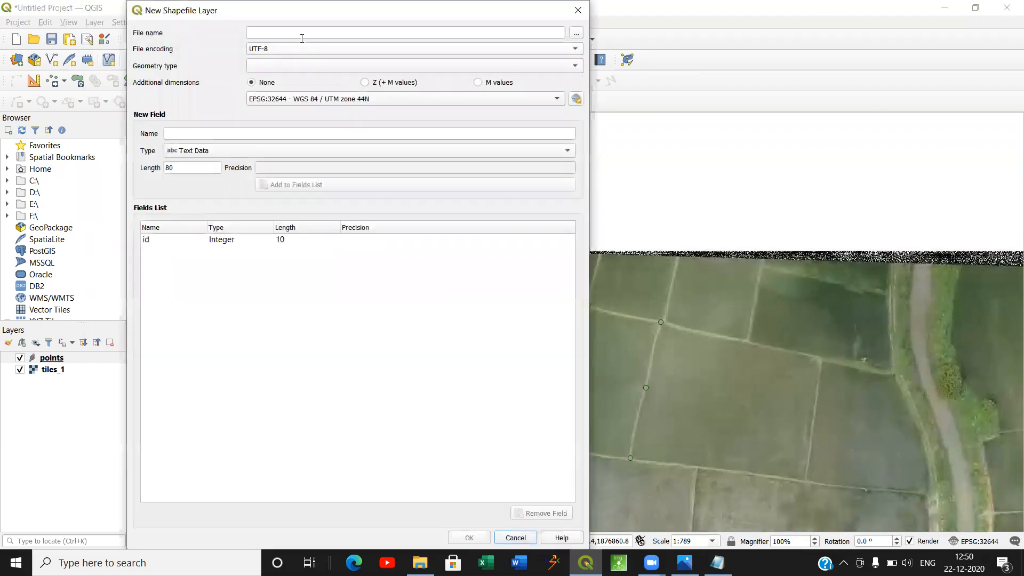
left_click(304, 33)
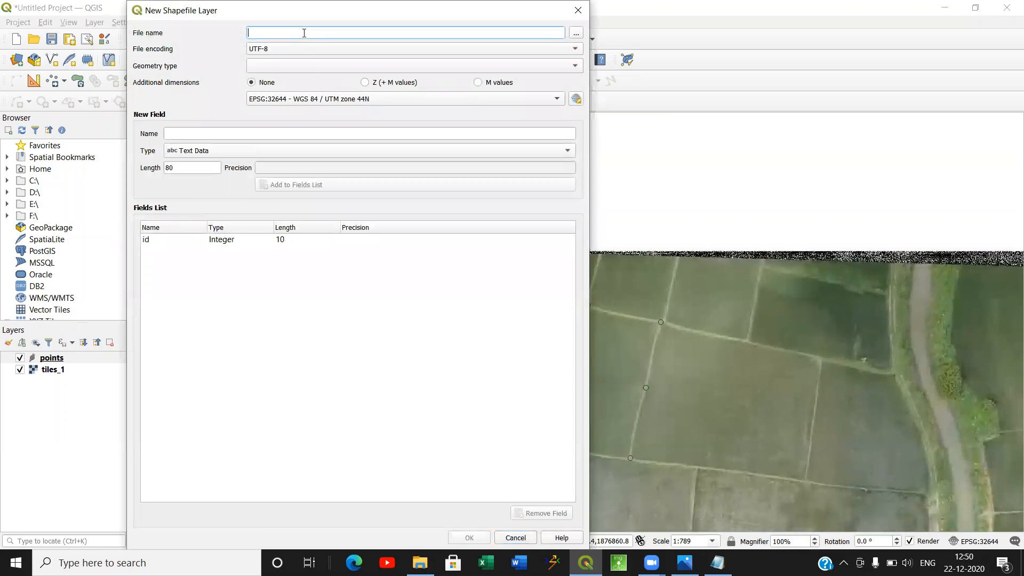
left_click(576, 33)
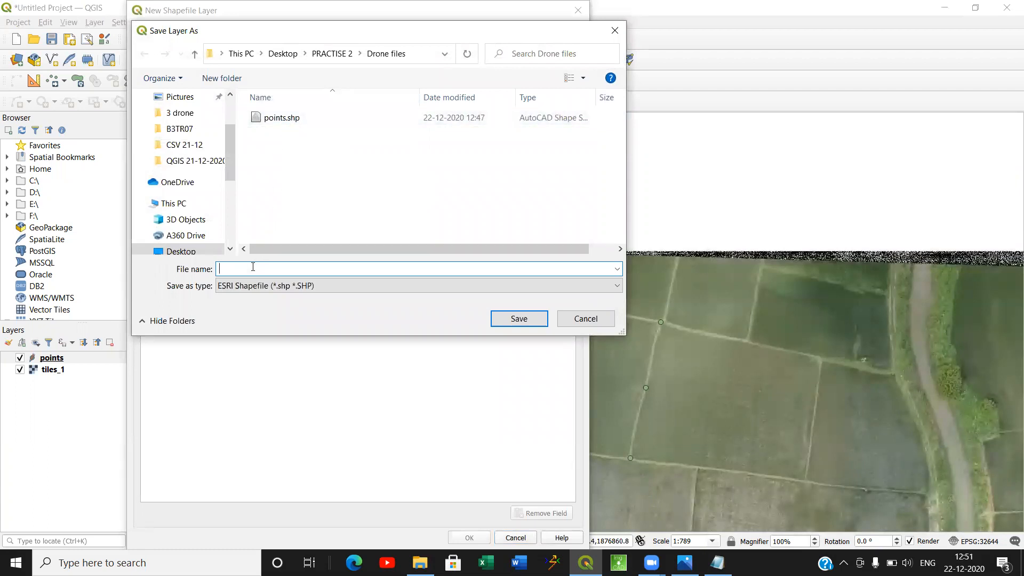
type("IIN")
key("BackSpace")
key("BackSpace")
left_click(513, 319)
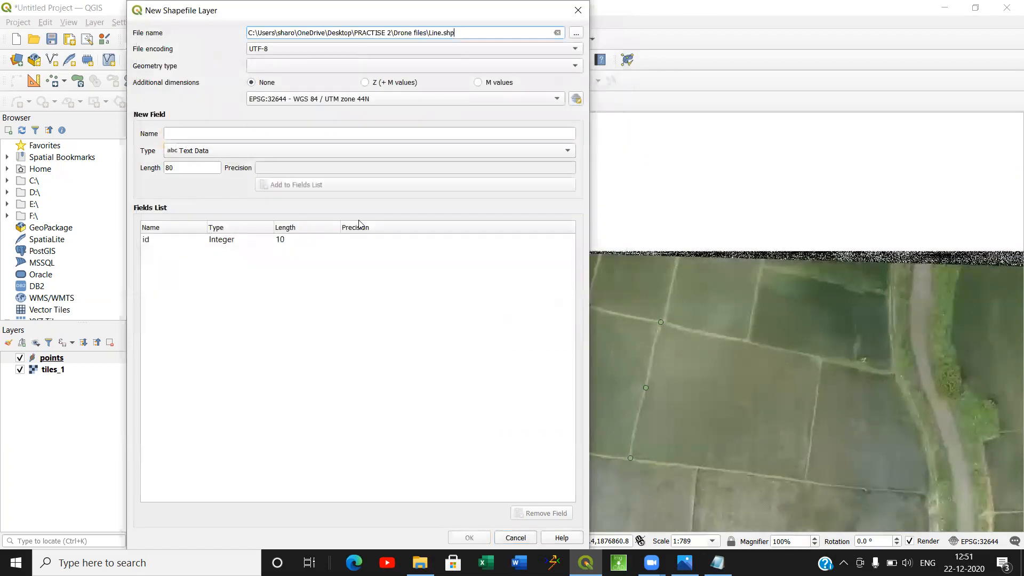
Set the new layer's geometry type to Line and add a text field named LINE with length 80.
left_click(288, 67)
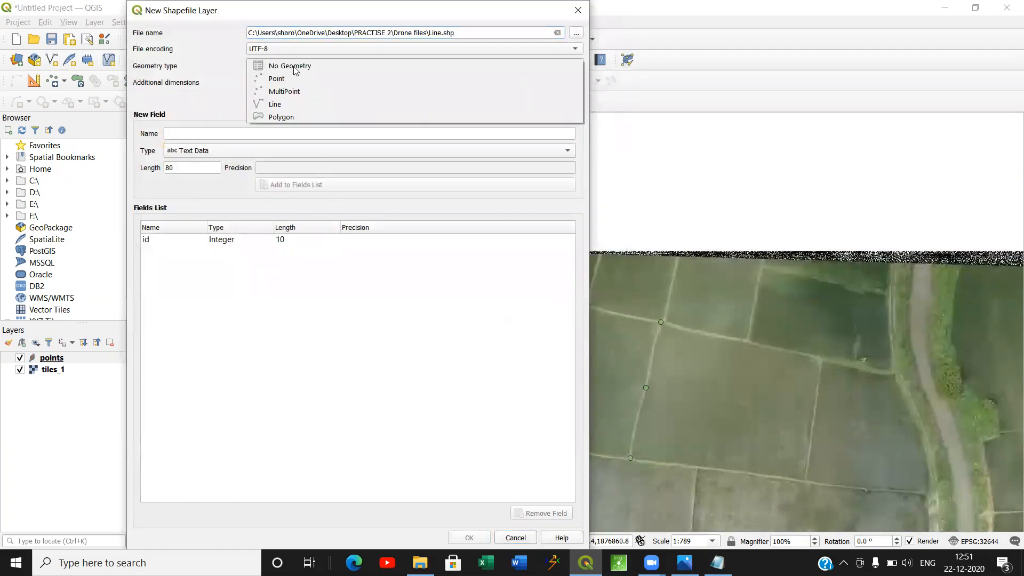
left_click(294, 104)
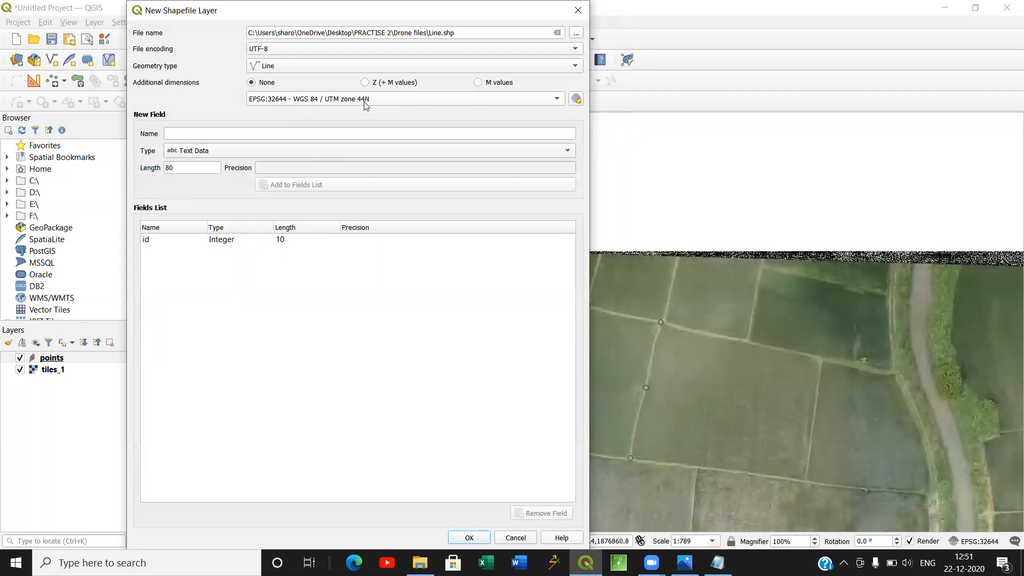
left_click(291, 132)
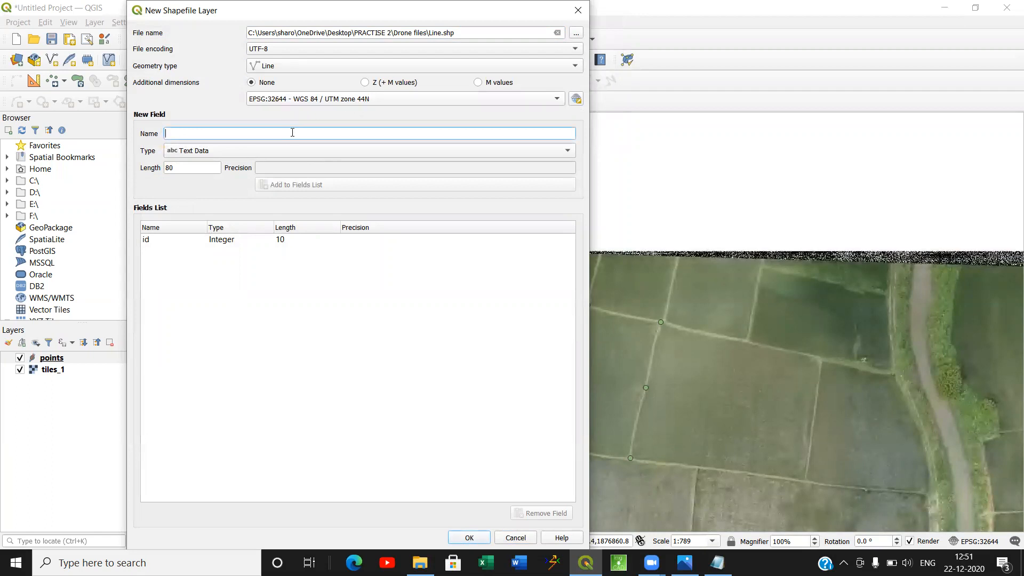
type("LINE")
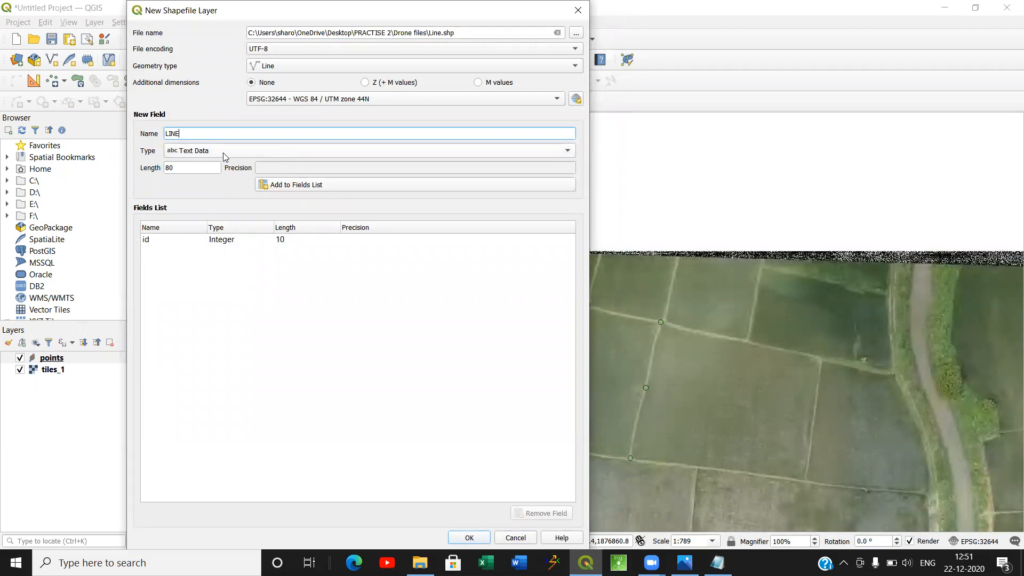
left_click(288, 188)
Add a decimal number field named LENGTH with length 20 and precision 3, and create the layer.
type("LENGTH")
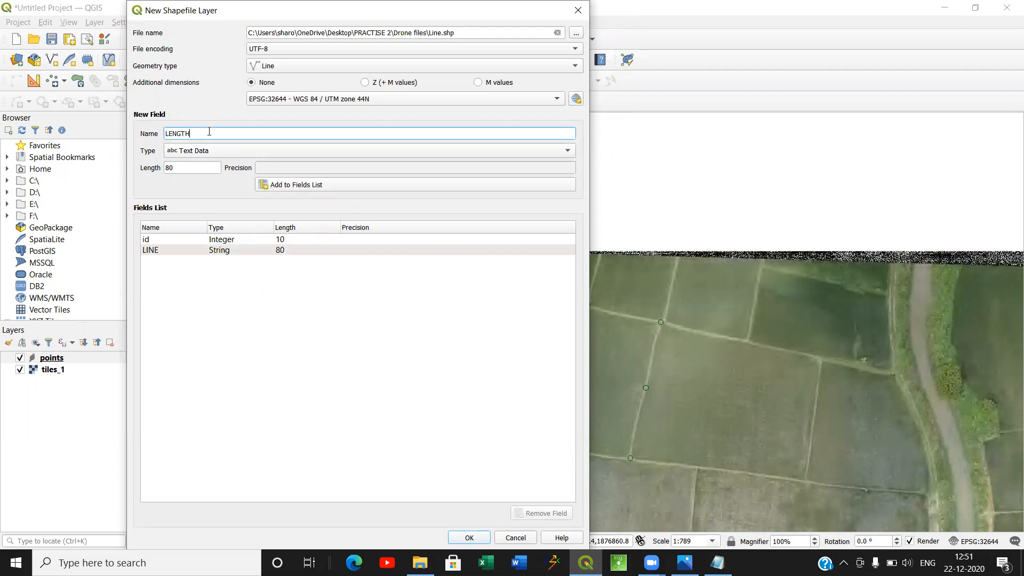
left_click(237, 150)
left_click(238, 177)
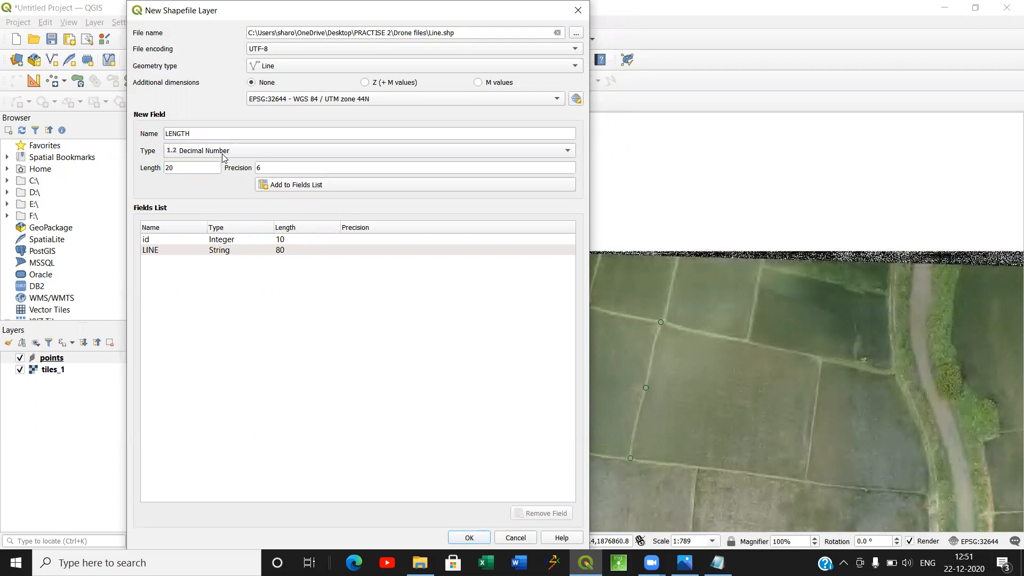
left_click(268, 167)
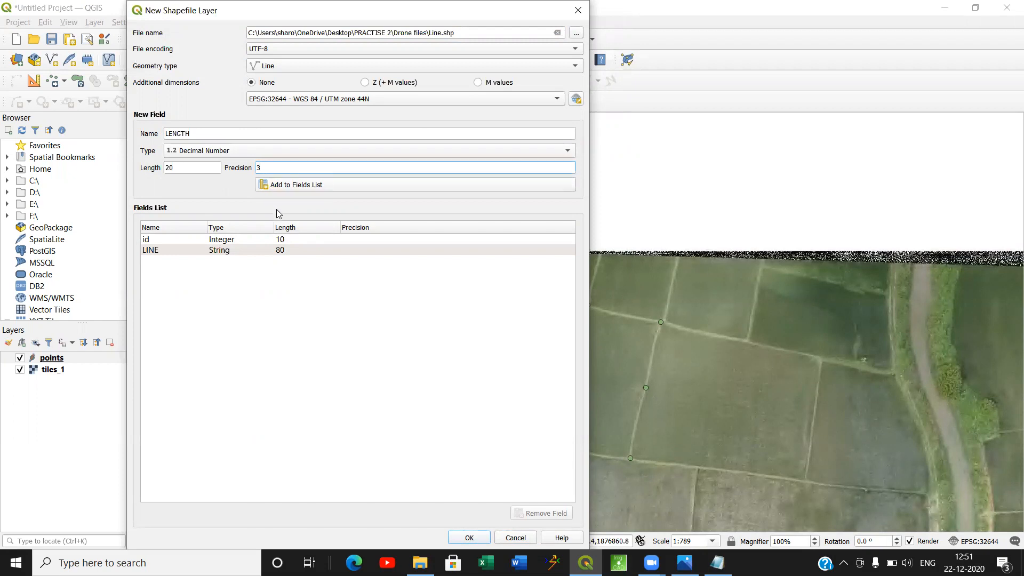
left_click(320, 188)
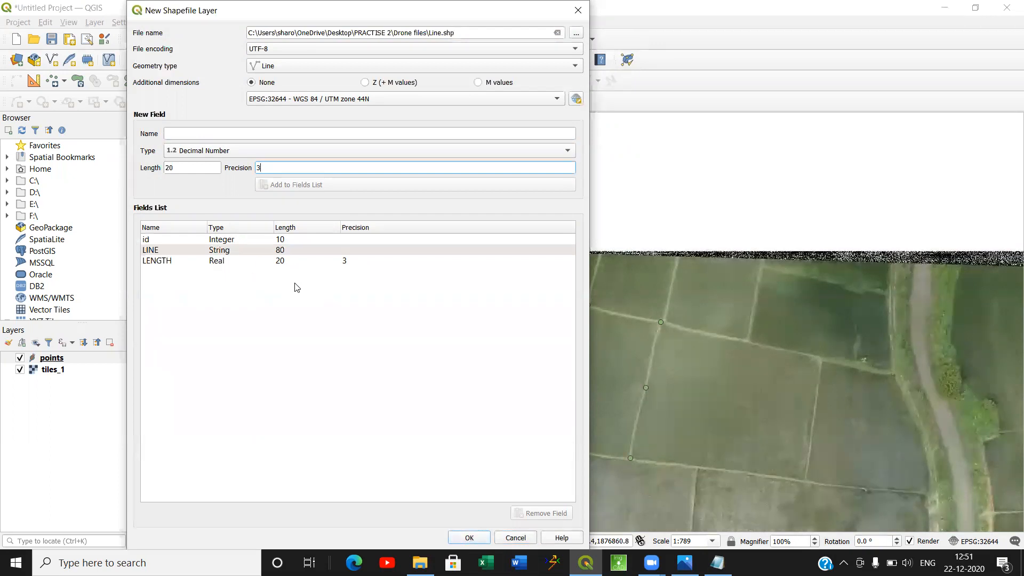
left_click(466, 537)
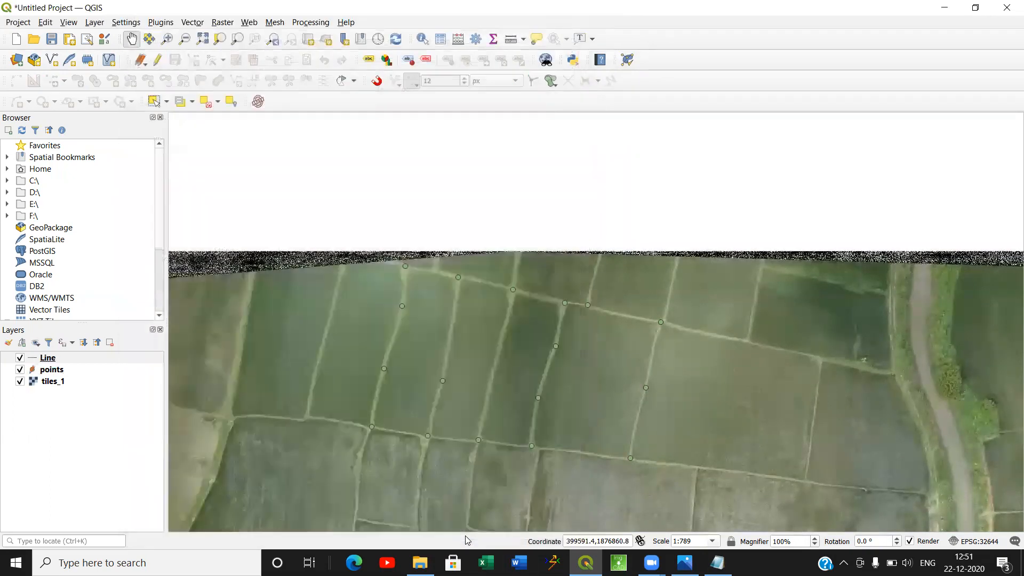
Turn on editing for the Line layer and start adding line features.
left_click(50, 358)
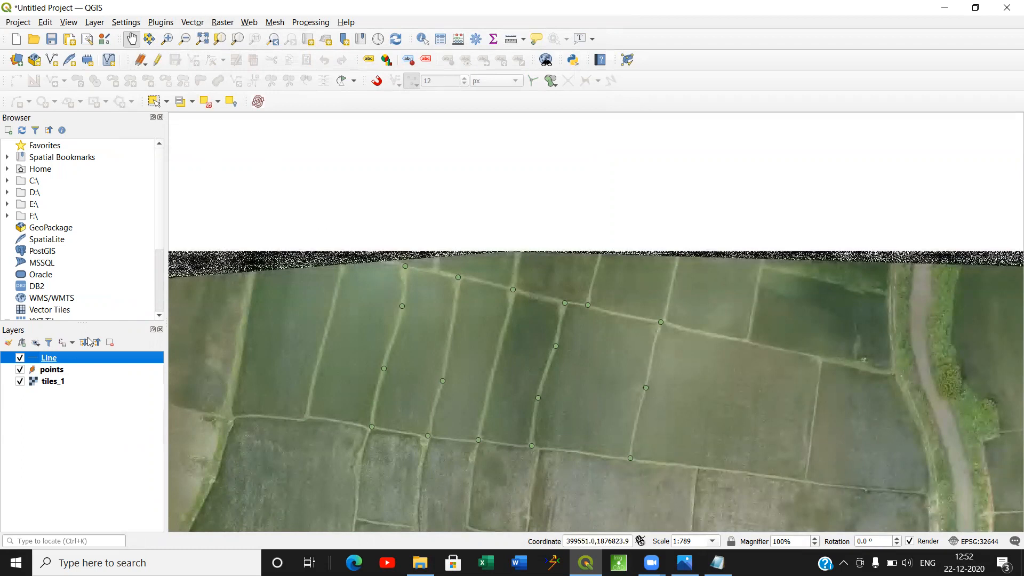
left_click(155, 63)
left_click(193, 61)
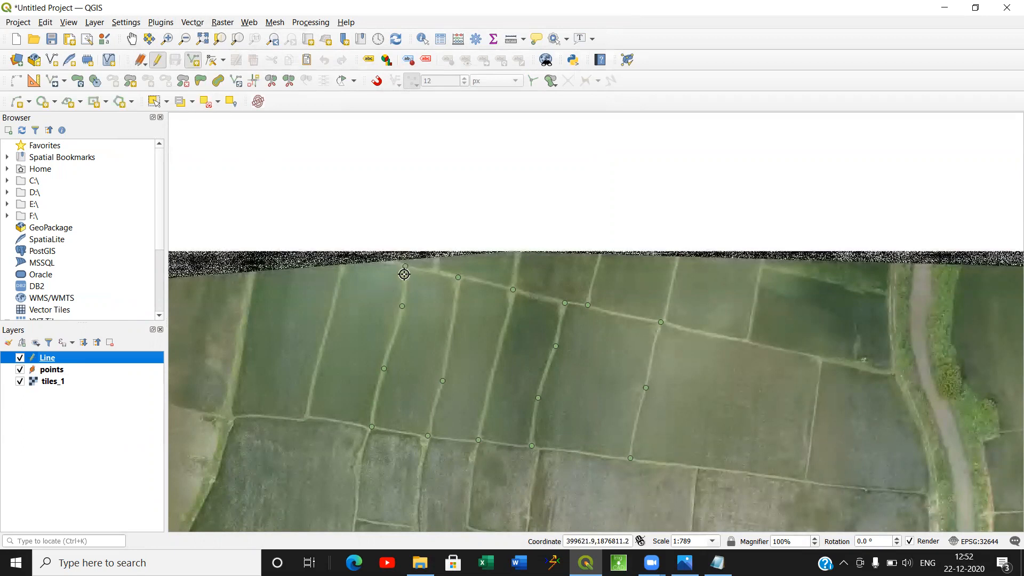
Try an unsnapped line between the two westernmost points on the northern boundary, inspect its start up close and undo it.
scroll(407, 268, "up", 1)
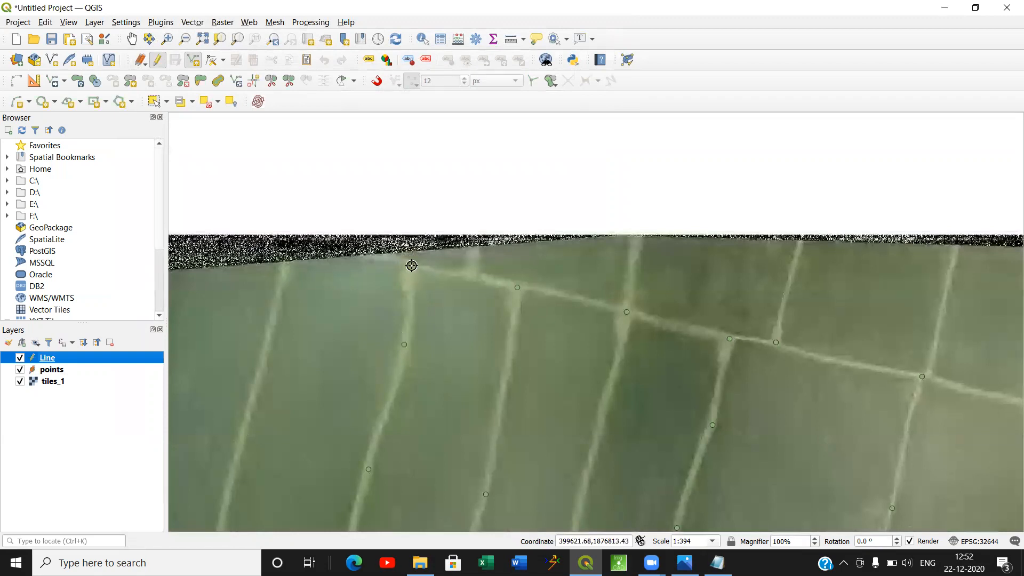
left_click(410, 265)
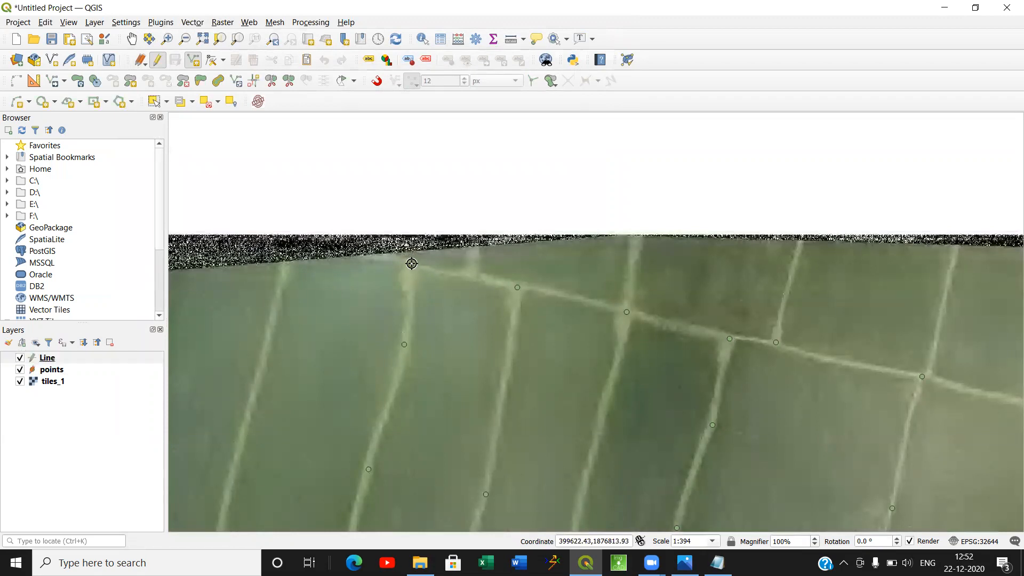
left_click(513, 287)
right_click(513, 286)
left_click(594, 428)
scroll(413, 262, "up", 6)
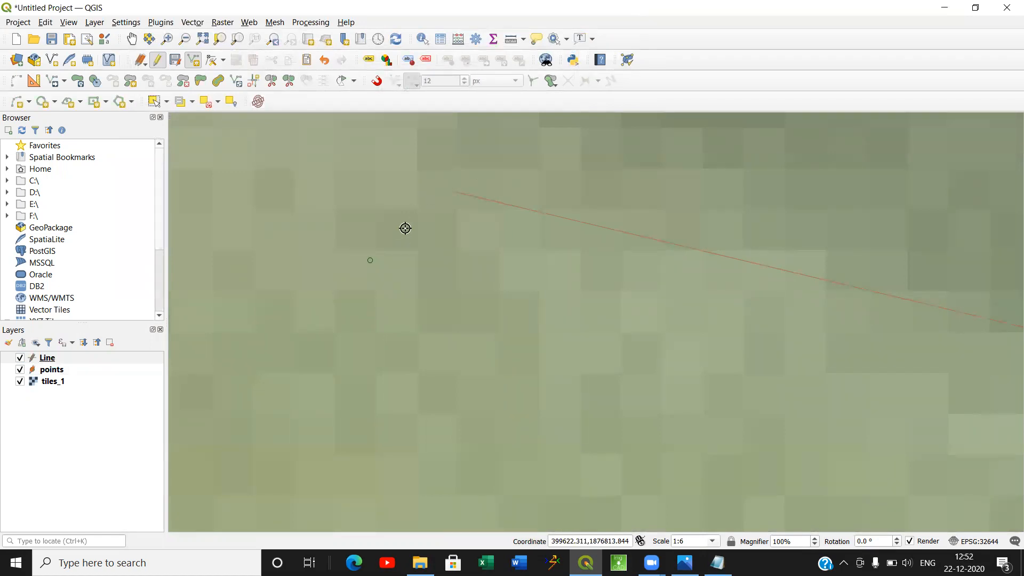
key("ctrl+z")
scroll(459, 239, "down", 4)
scroll(463, 242, "down", 1)
left_click_drag(466, 255, 370, 275)
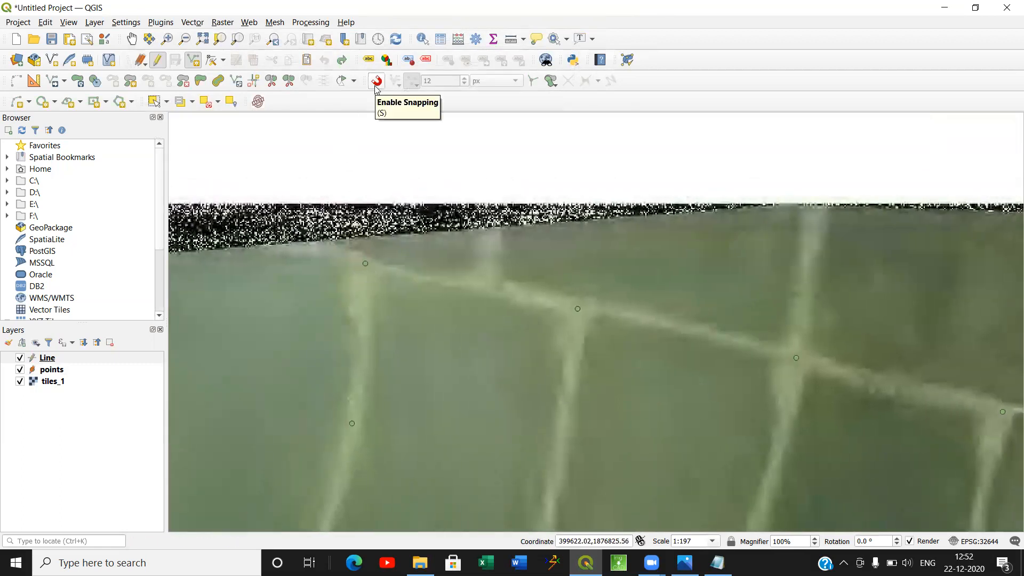
Enable snapping with a 12 px tolerance for digitizing.
right_click(732, 43)
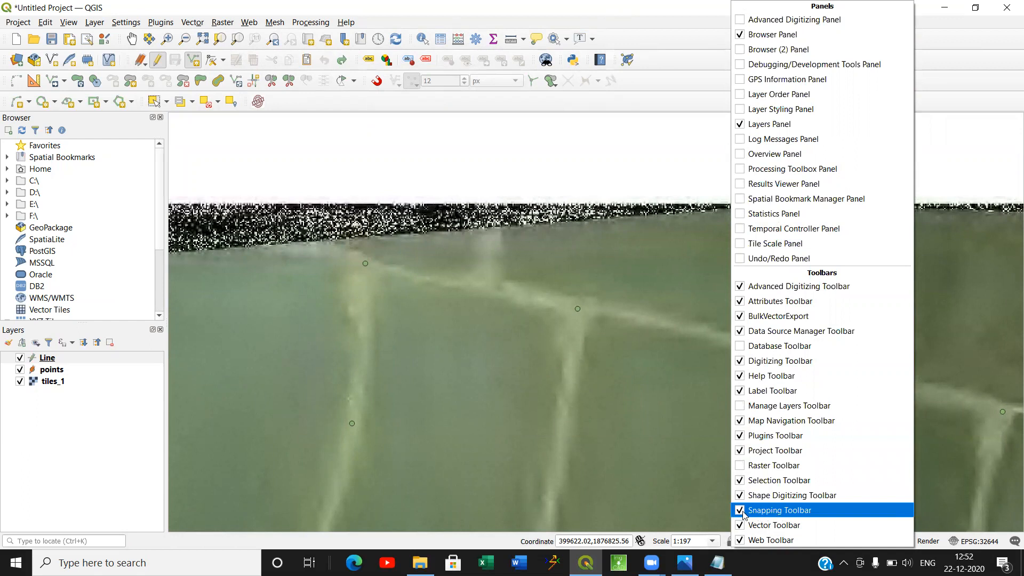
left_click(377, 84)
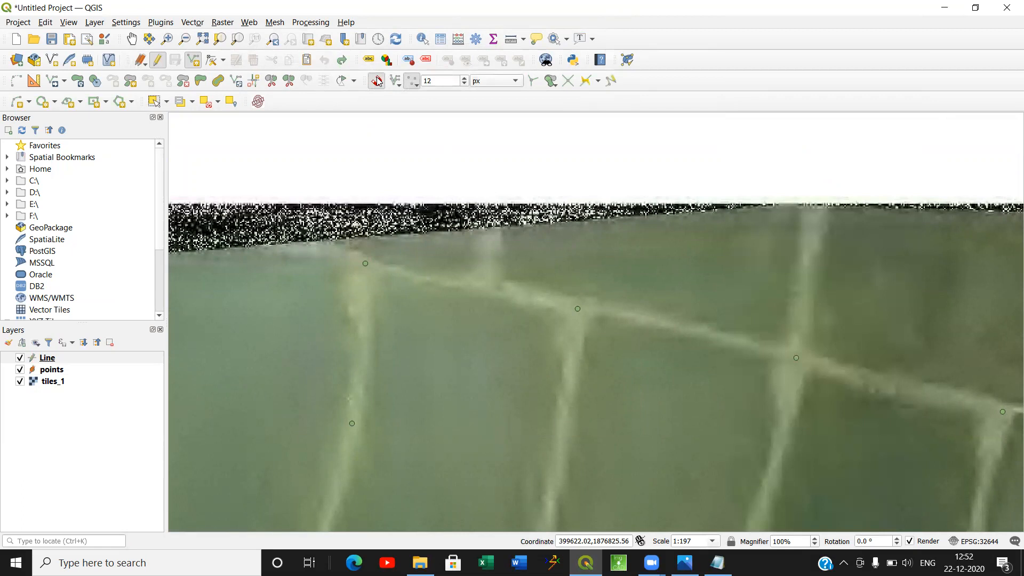
left_click(377, 81)
left_click(379, 82)
Draw a closed line around the westernmost marked field, snapping to every boundary point, and save it with empty attributes.
scroll(365, 269, "up", 2)
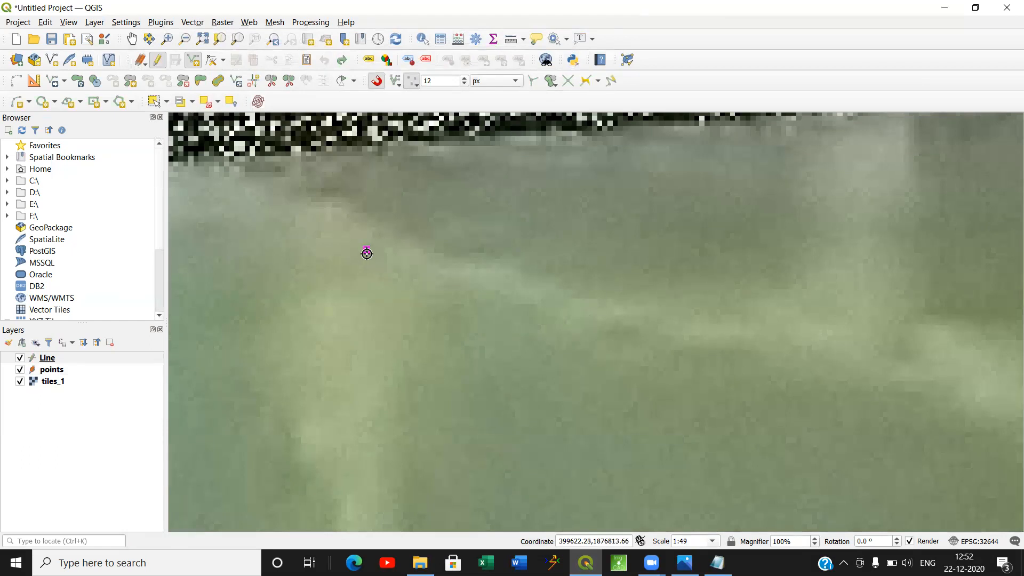
left_click(368, 248)
scroll(400, 260, "down", 3)
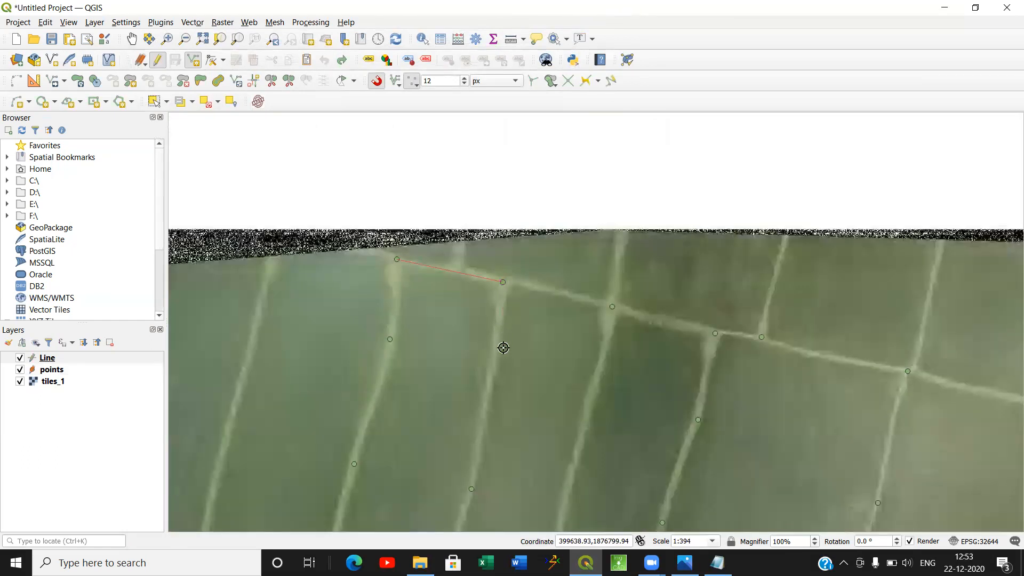
left_click_drag(503, 347, 494, 218)
left_click(463, 357)
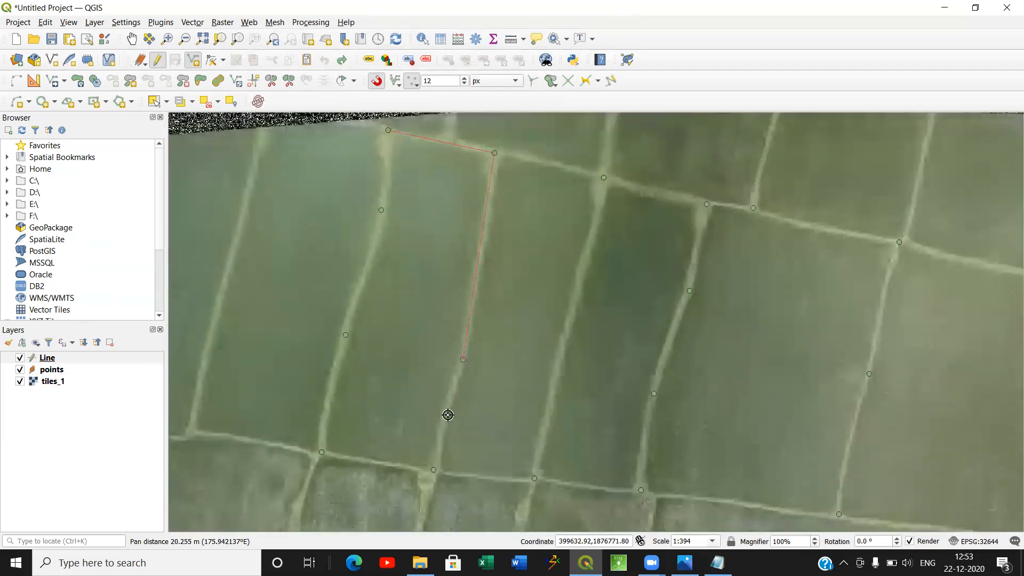
left_click(434, 469)
left_click(326, 452)
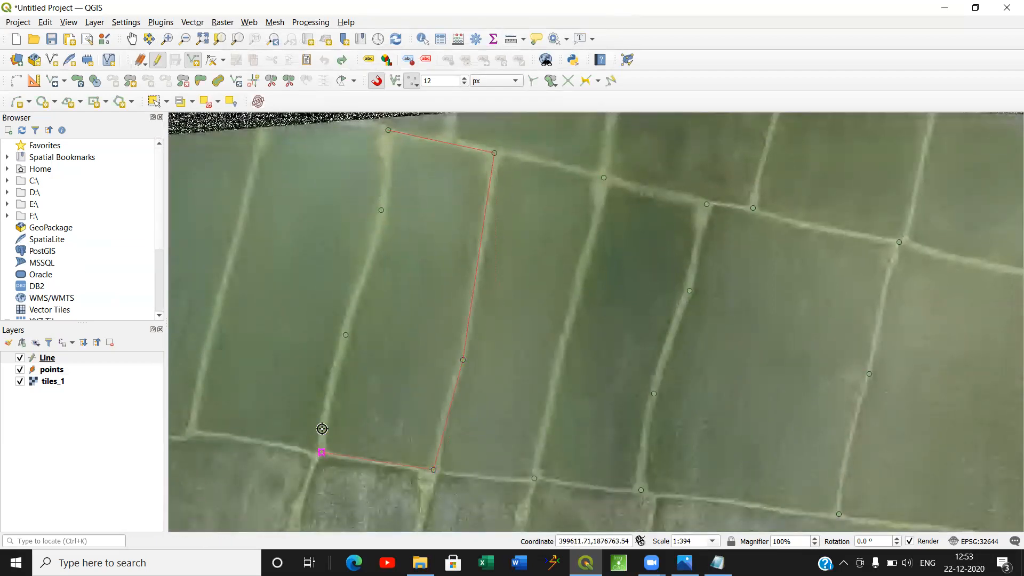
left_click(346, 335)
left_click(381, 210)
left_click(389, 131)
right_click(388, 132)
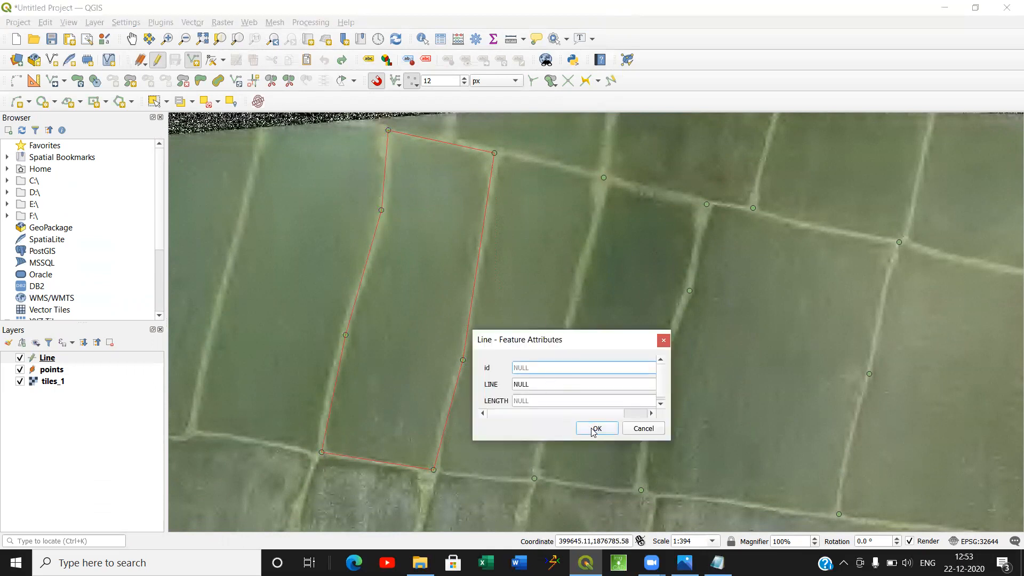
left_click(593, 430)
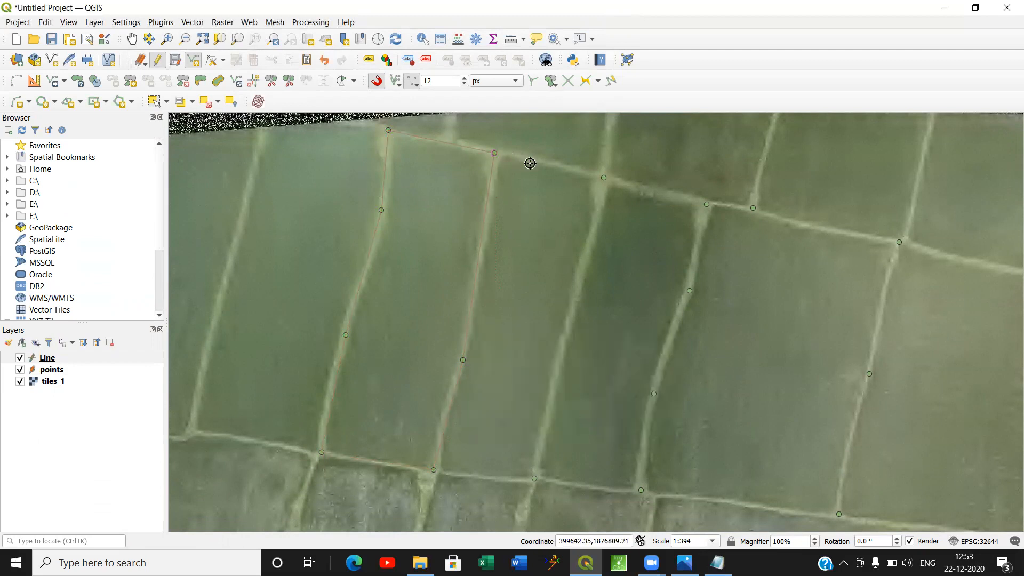
Draw the second field's northern, eastern and southern boundary as one snapped line, leaving its attributes empty.
left_click(603, 177)
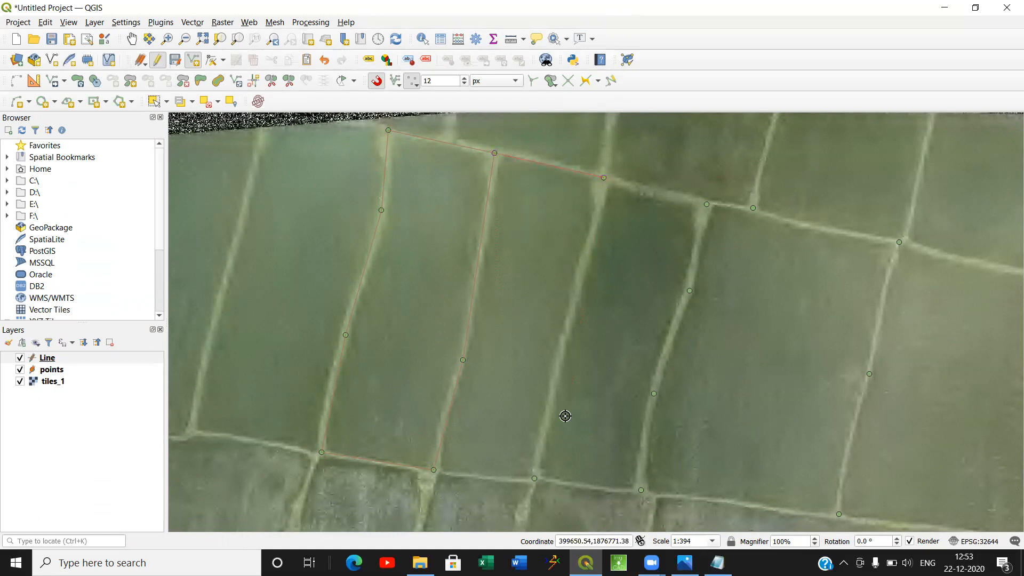
left_click(531, 477)
left_click(434, 470)
right_click(433, 471)
left_click(596, 428)
Draw the third field's northern, eastern and southern boundary as one line through the snapped points, leaving its attributes empty.
left_click(605, 181)
left_click(706, 204)
left_click(688, 292)
left_click(653, 393)
left_click(641, 489)
left_click(537, 479)
right_click(537, 479)
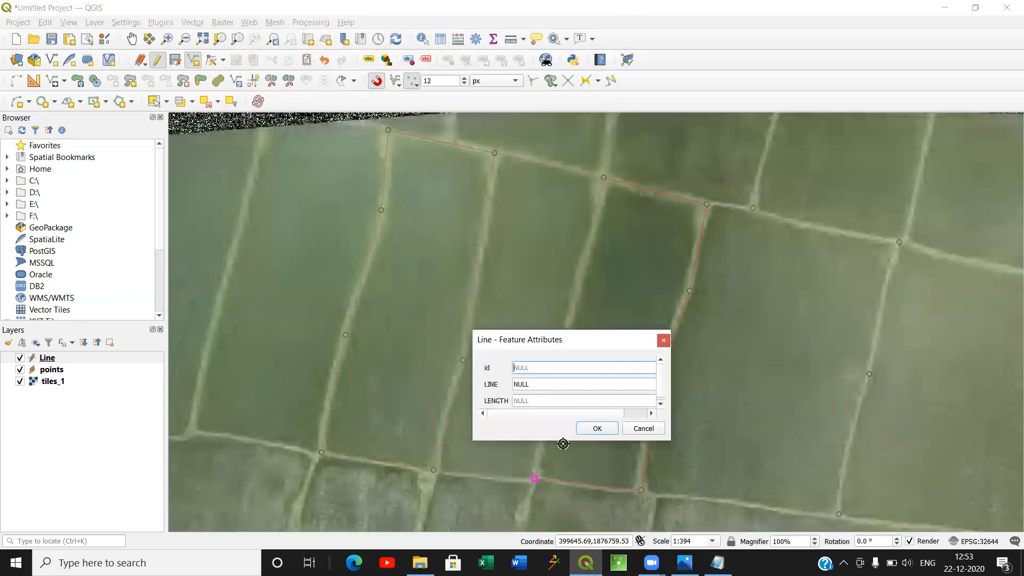
left_click(597, 428)
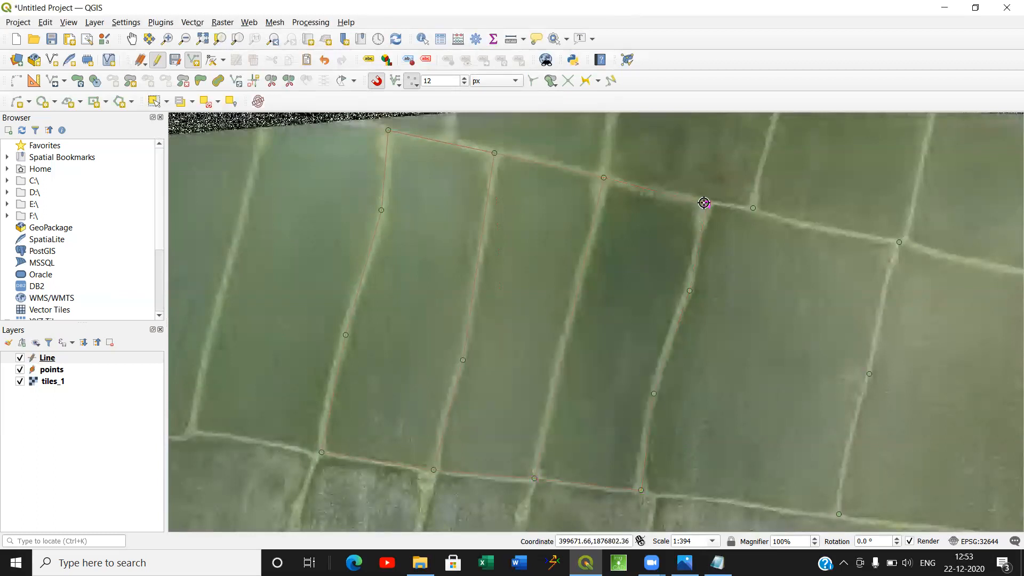
Draw the easternmost marked field's northern, eastern and southern boundary as one snapped line, leaving its attributes empty.
left_click(750, 207)
left_click(899, 242)
left_click(869, 374)
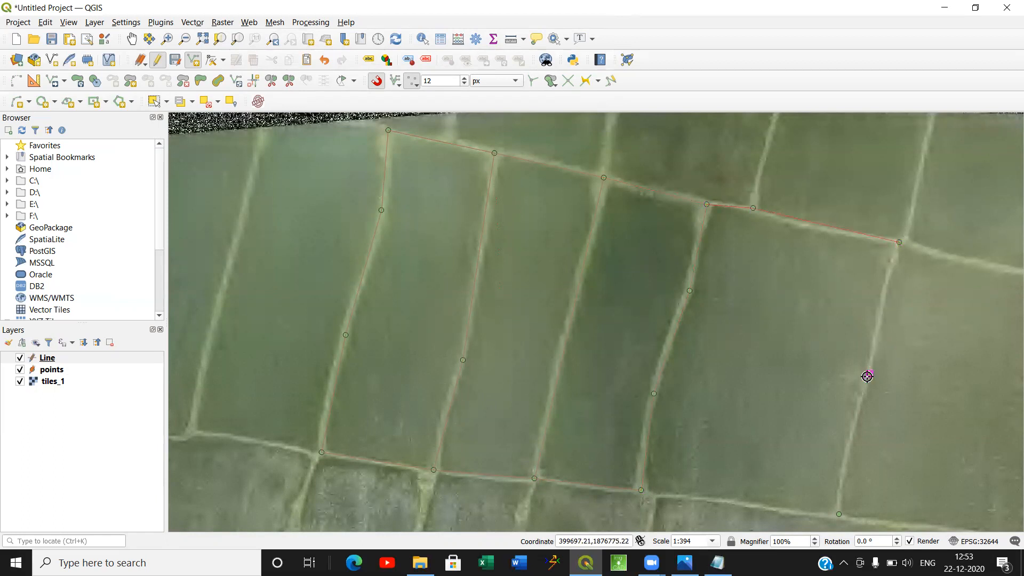
left_click(839, 514)
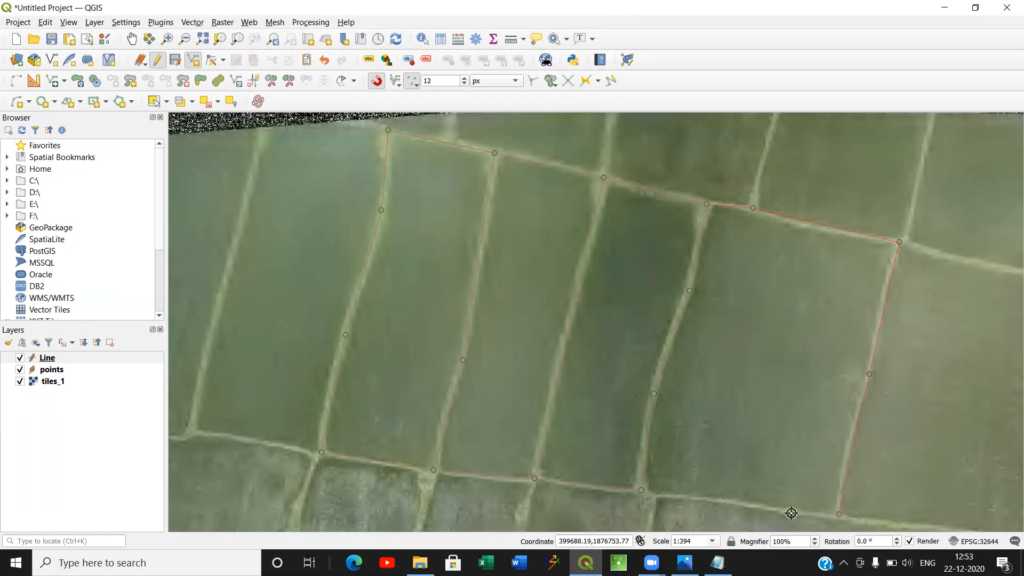
left_click(642, 491)
right_click(642, 491)
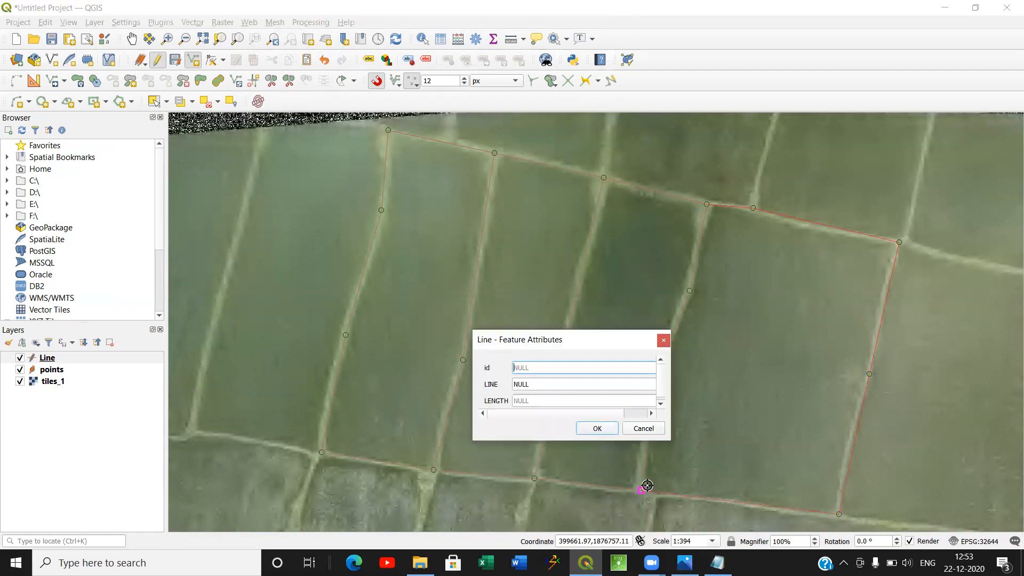
left_click(598, 428)
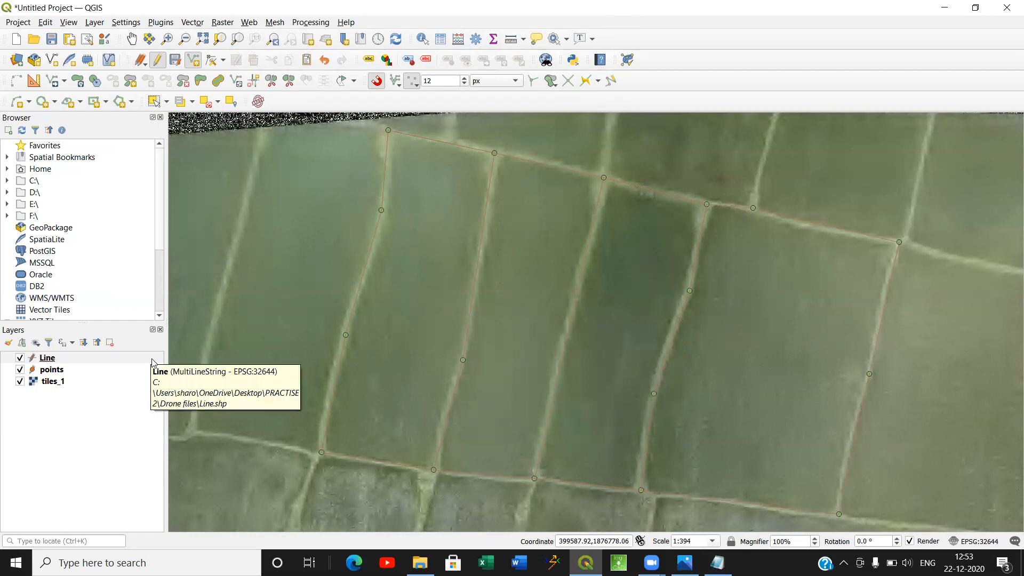
Hide the tiles_1 image to check the digitized lines and points on their own, and show it again.
left_click(20, 382)
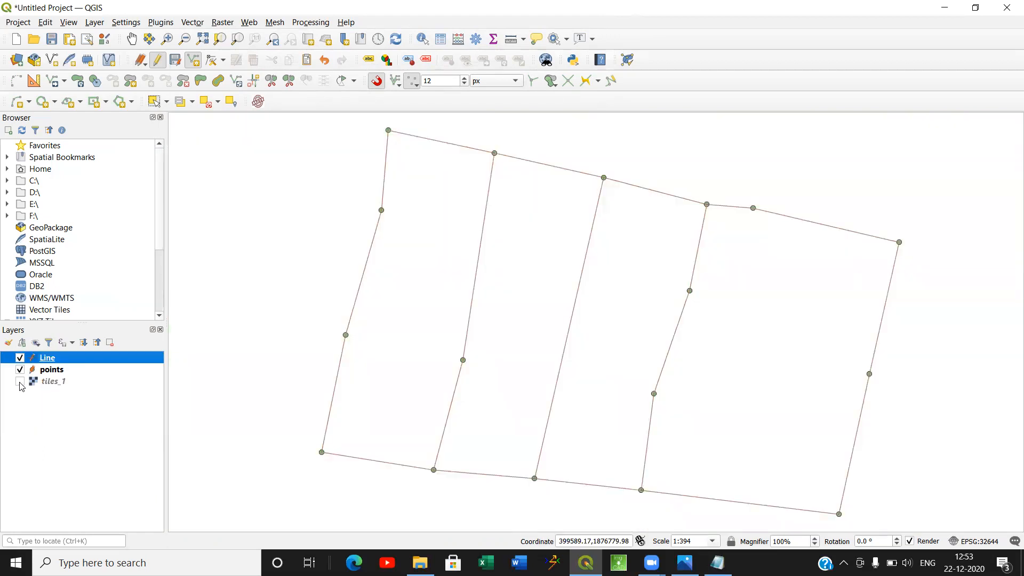
left_click(20, 382)
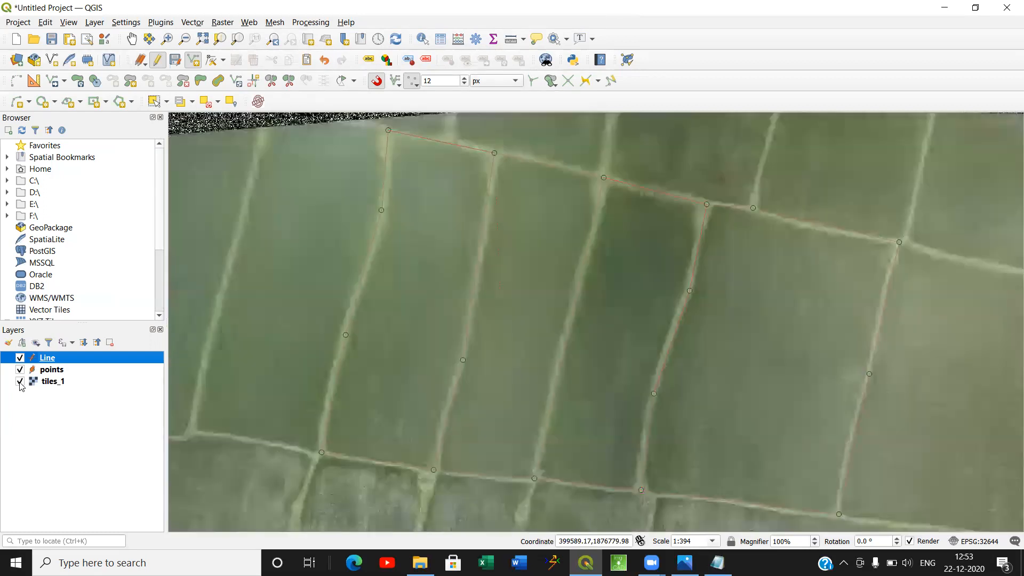
scroll(466, 269, "down", 1)
left_click_drag(544, 279, 459, 256)
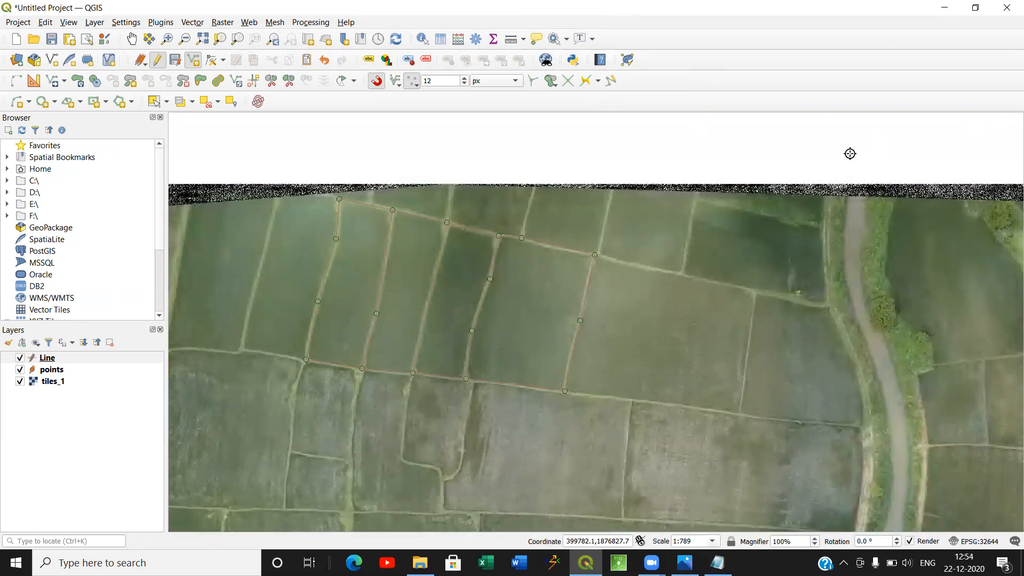
Show the Processing Toolbox, narrow it, search for EXPLODE and open the Explode lines tool for the Line layer.
right_click(757, 60)
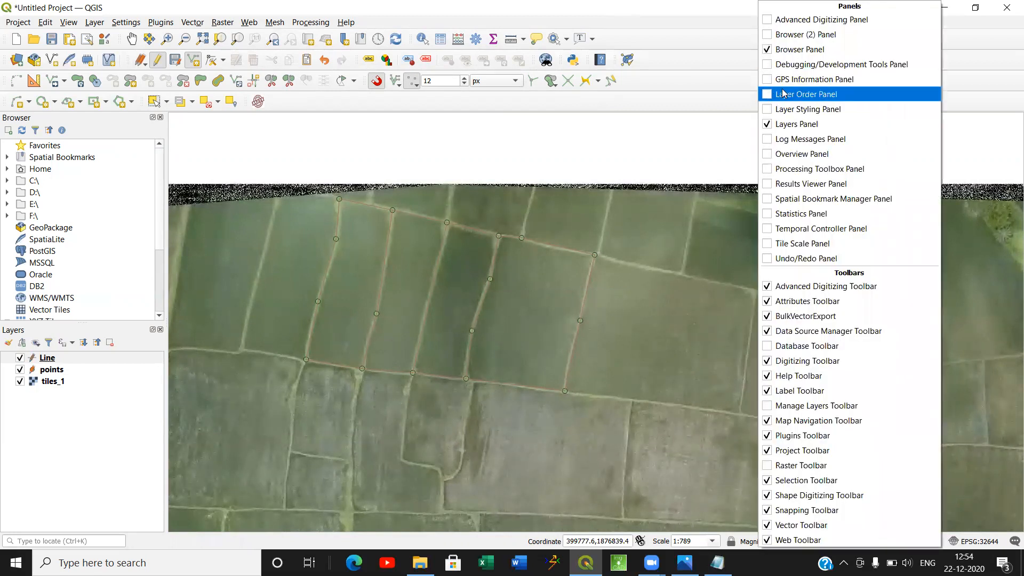
left_click(805, 170)
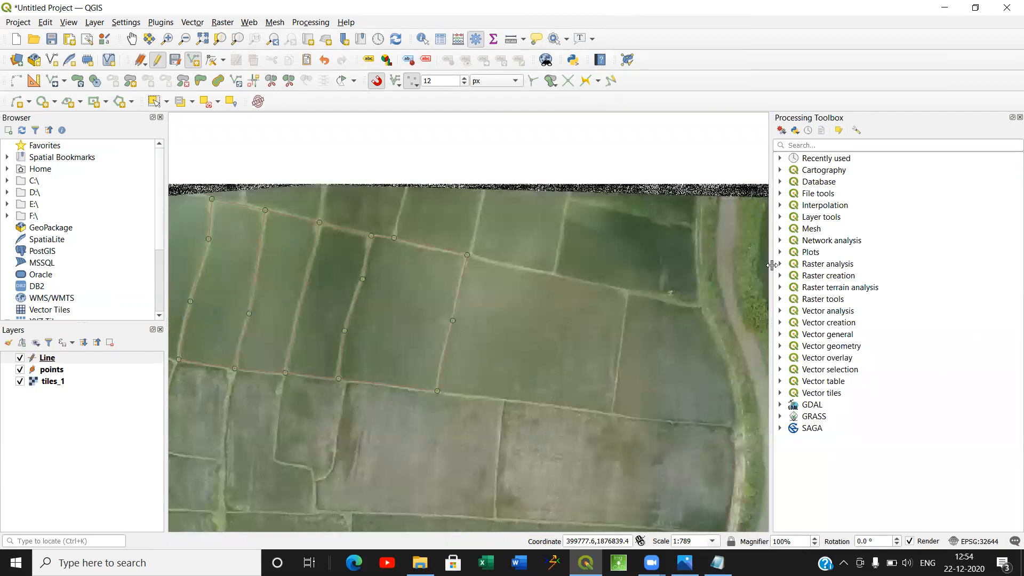
left_click_drag(772, 265, 911, 247)
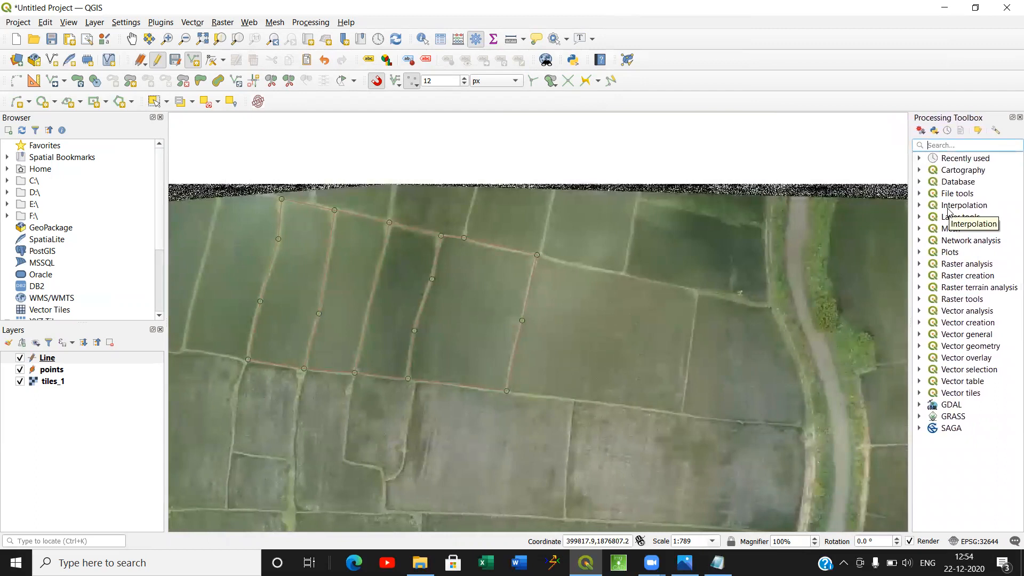
type("EXPLODE")
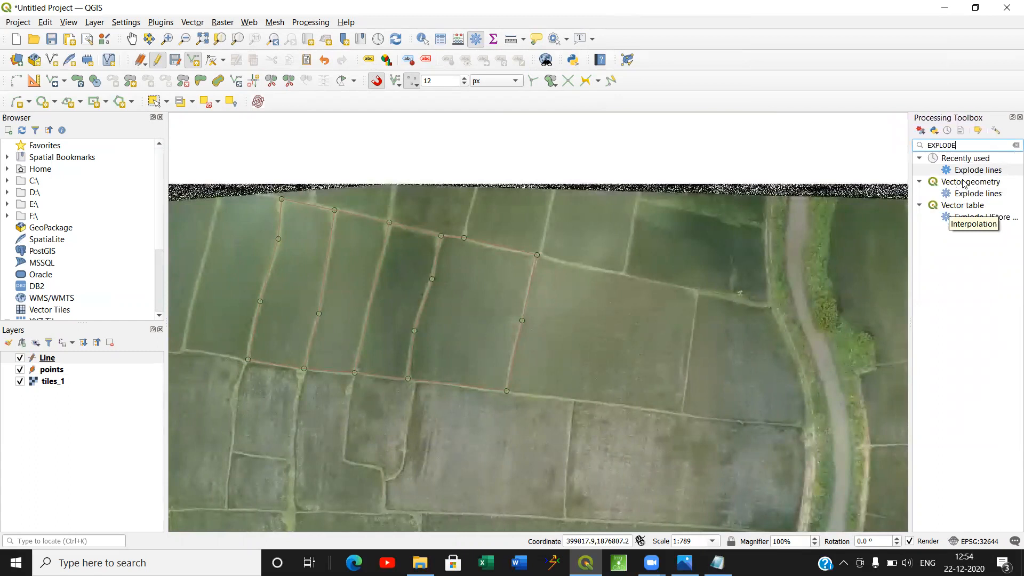
double_click(967, 193)
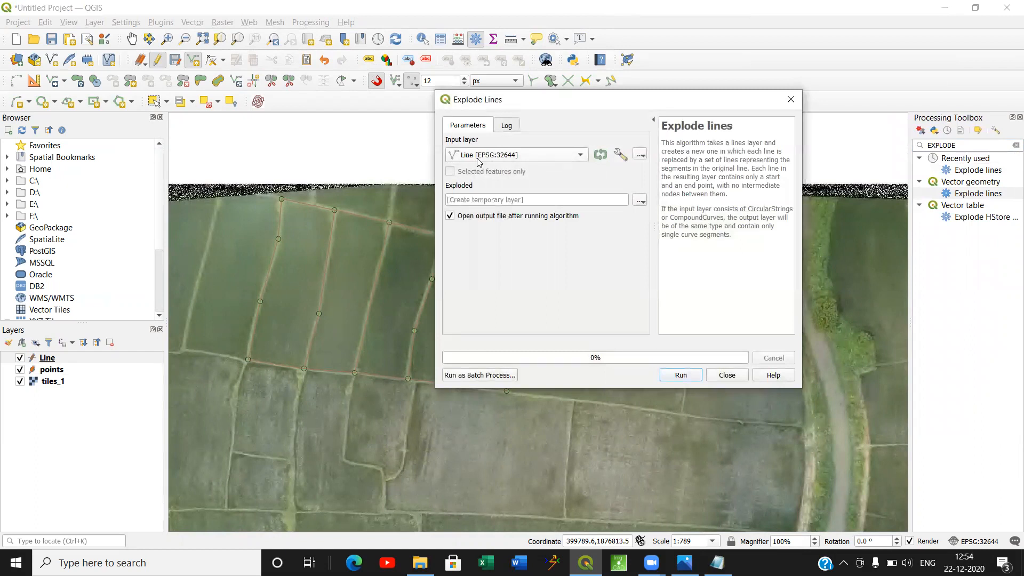
Set the exploded output to Explode.shp in the PRACTISE 2 Drone files folder and run Explode lines on the Line layer.
left_click(640, 201)
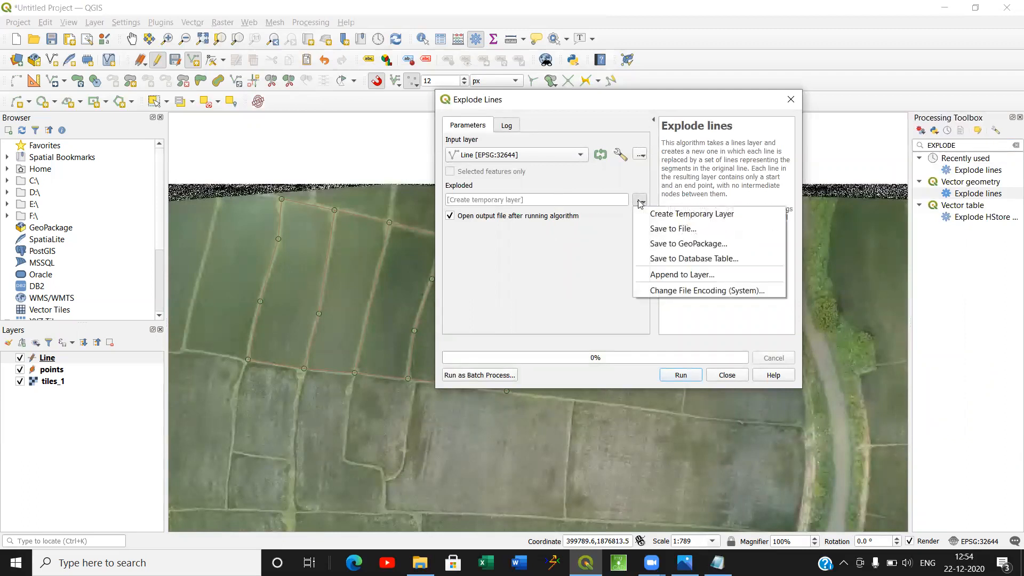
left_click(647, 229)
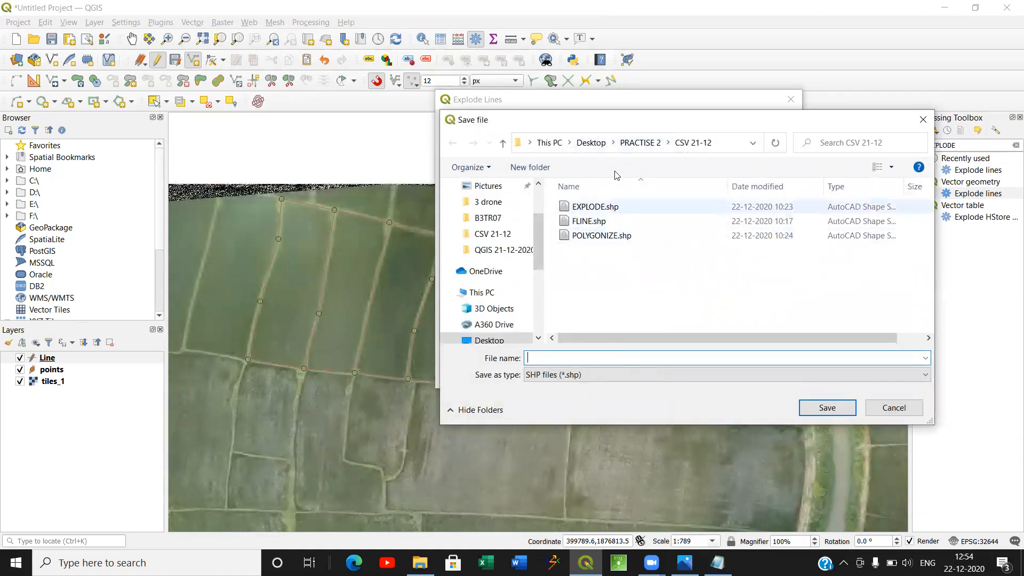
left_click(640, 143)
double_click(591, 221)
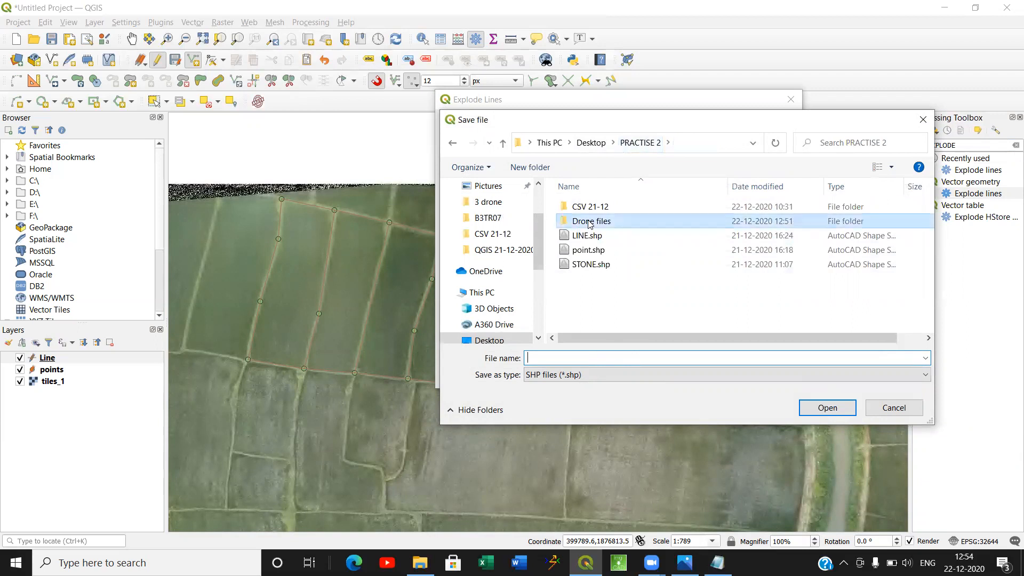
left_click(571, 358)
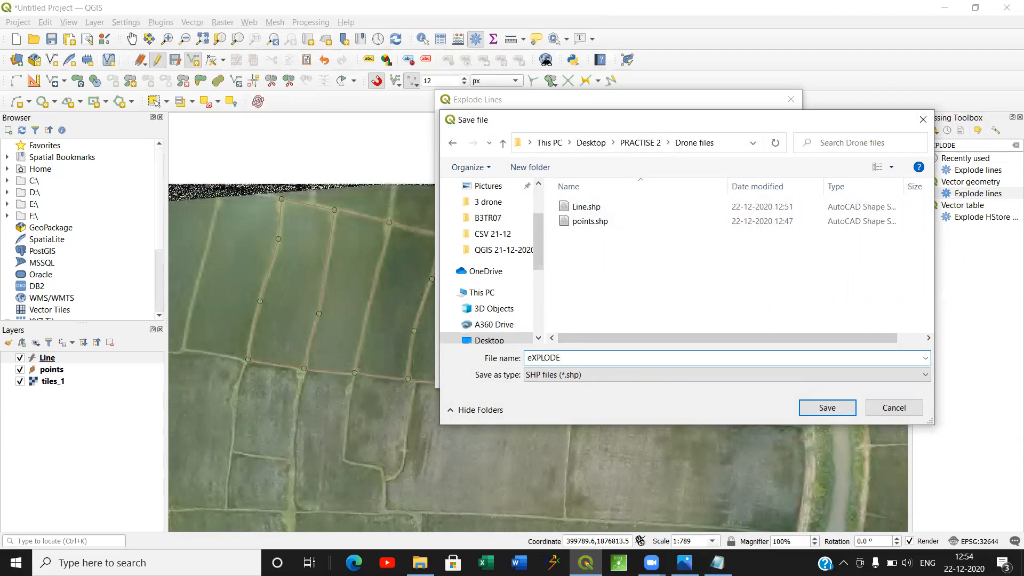
key("BackSpace")
key("BackSpace")
key("BackSpace")
key("BackSpace")
key("BackSpace")
key("BackSpace")
type("Explode")
left_click(836, 408)
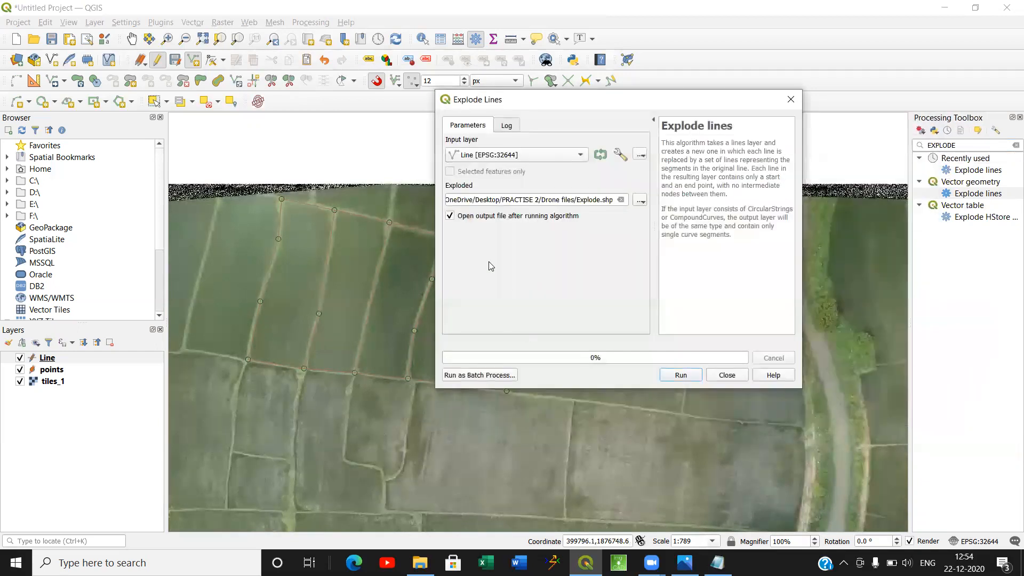
left_click(679, 376)
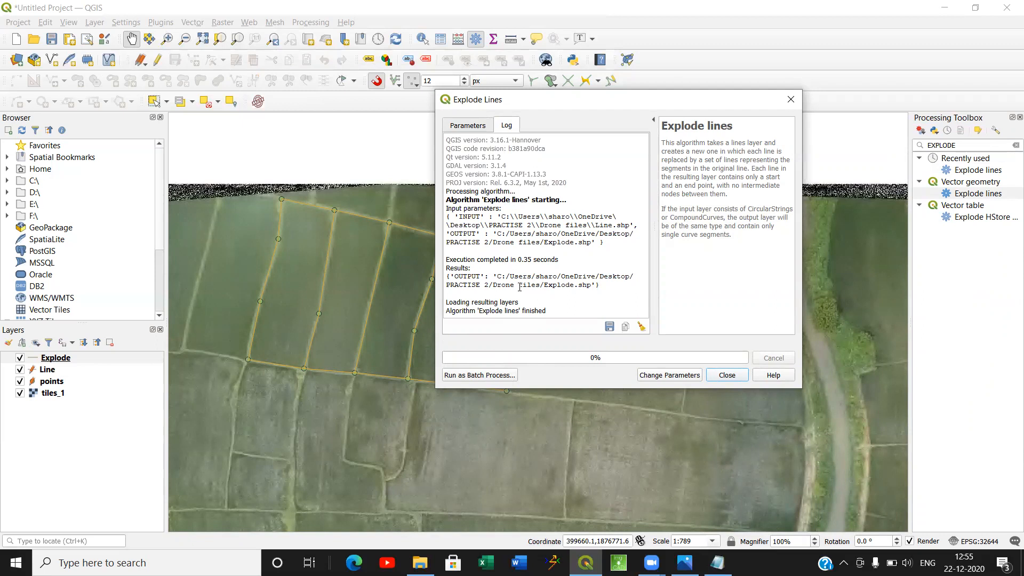
left_click(737, 377)
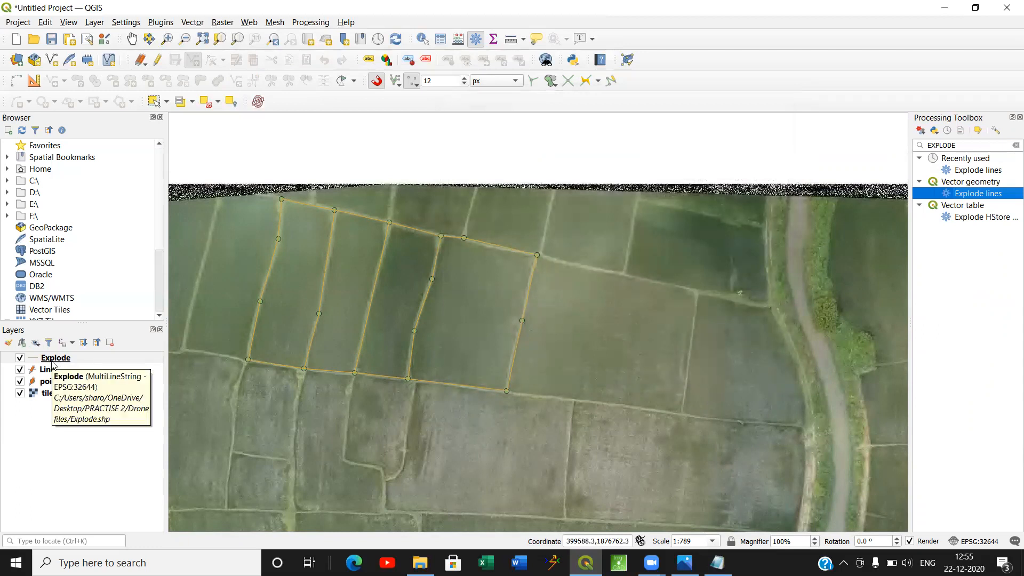
Hide the Explode layer and select the westernmost marked field's boundary in the Line layer to examine the feature's extent.
left_click(53, 370)
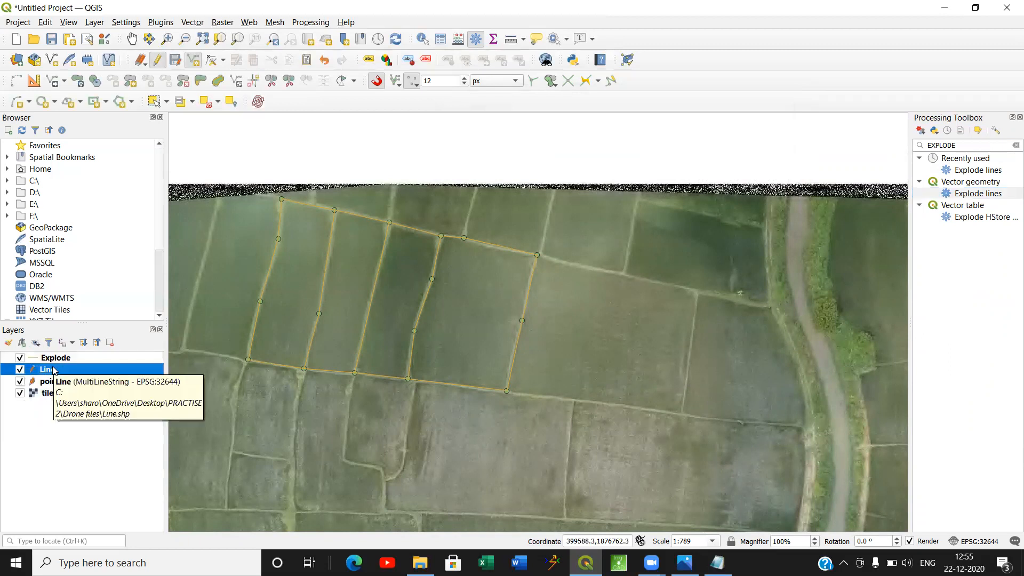
left_click(126, 359)
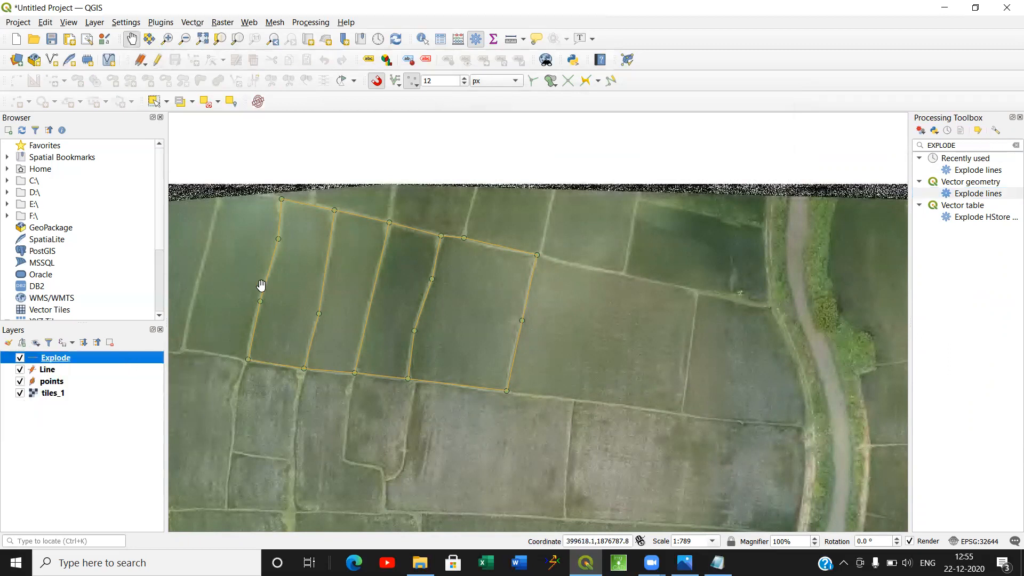
left_click_drag(298, 293, 538, 321)
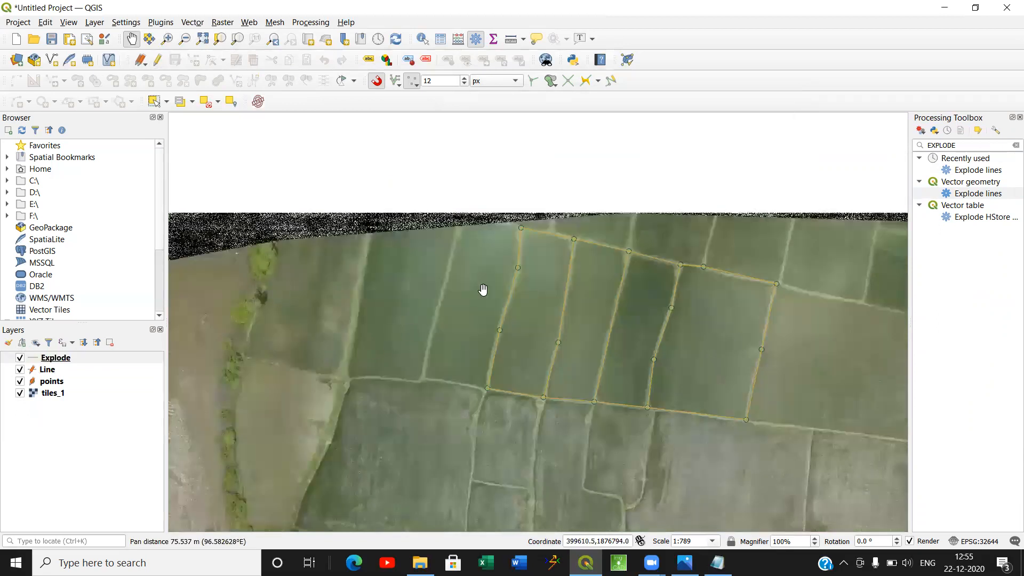
left_click_drag(482, 291, 388, 299)
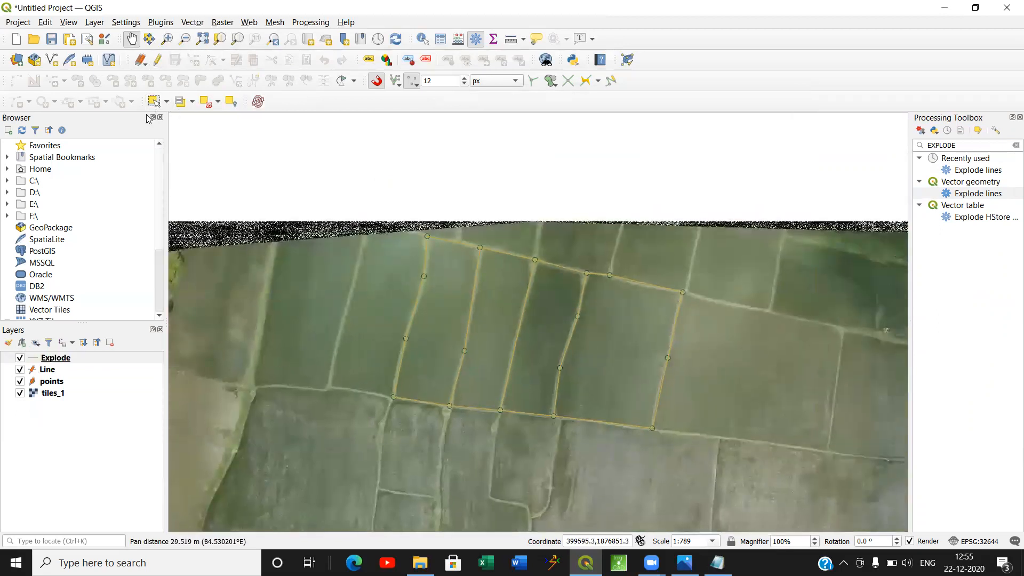
left_click(20, 358)
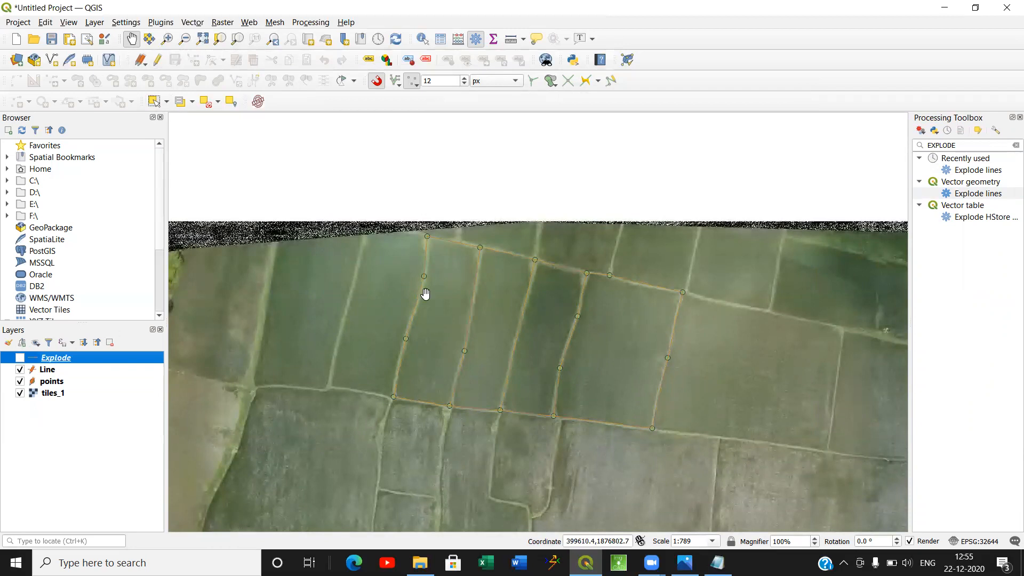
scroll(448, 307, "up", 2)
left_click(155, 101)
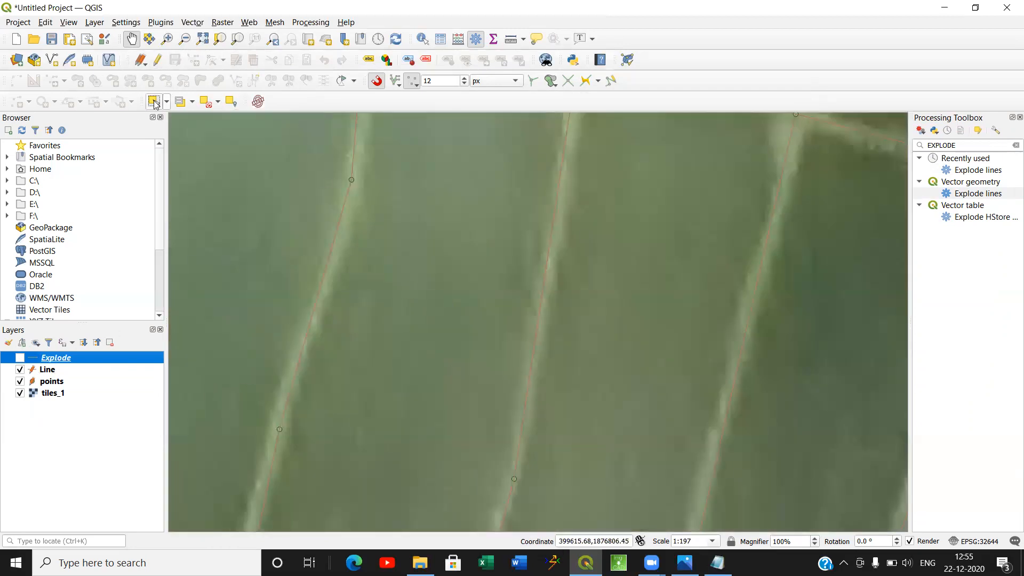
left_click_drag(286, 251, 282, 277)
left_click(309, 300)
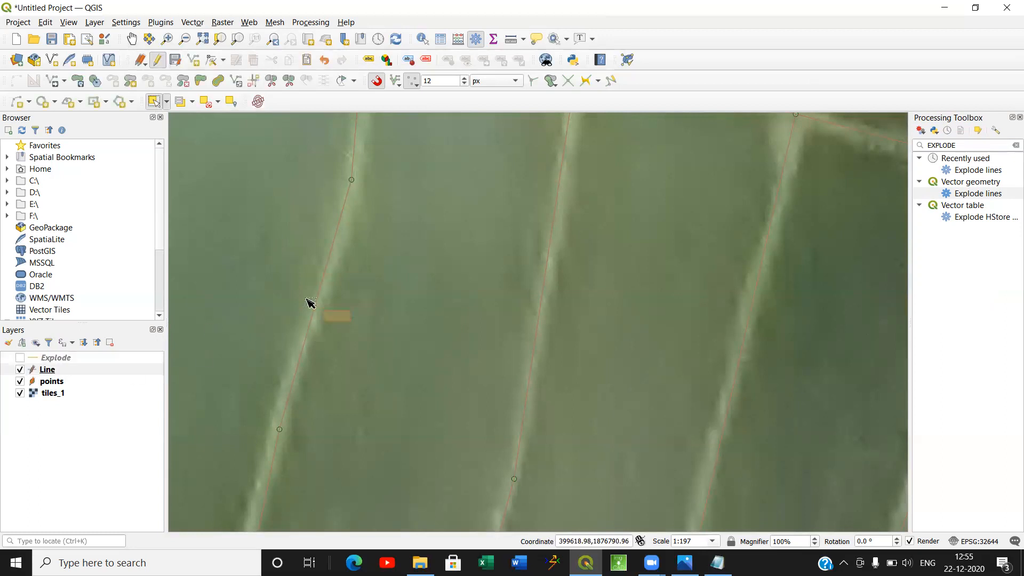
scroll(438, 349, "down", 2)
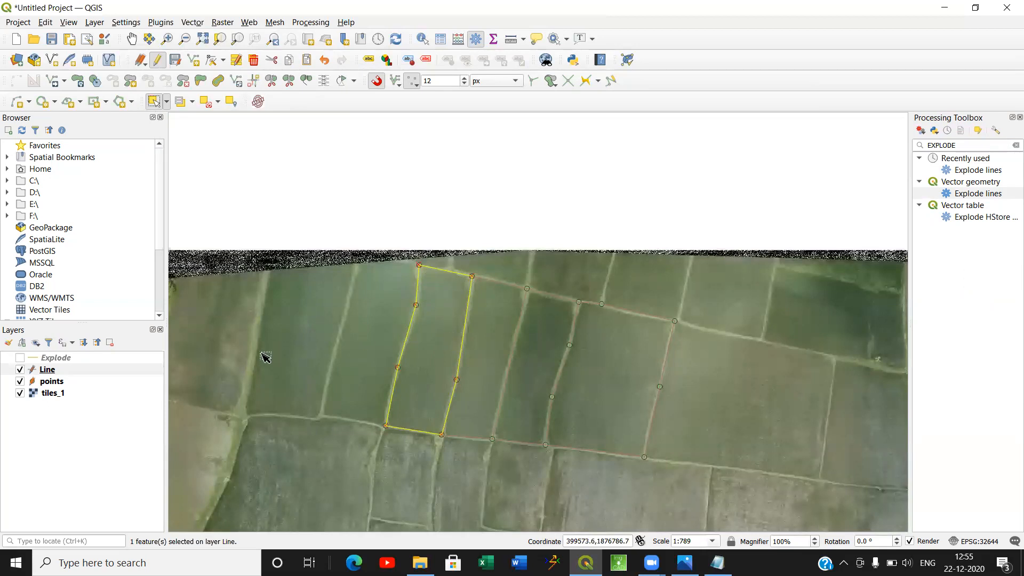
Hide the Line layer, show the Explode layer again and make it the active layer.
left_click(22, 370)
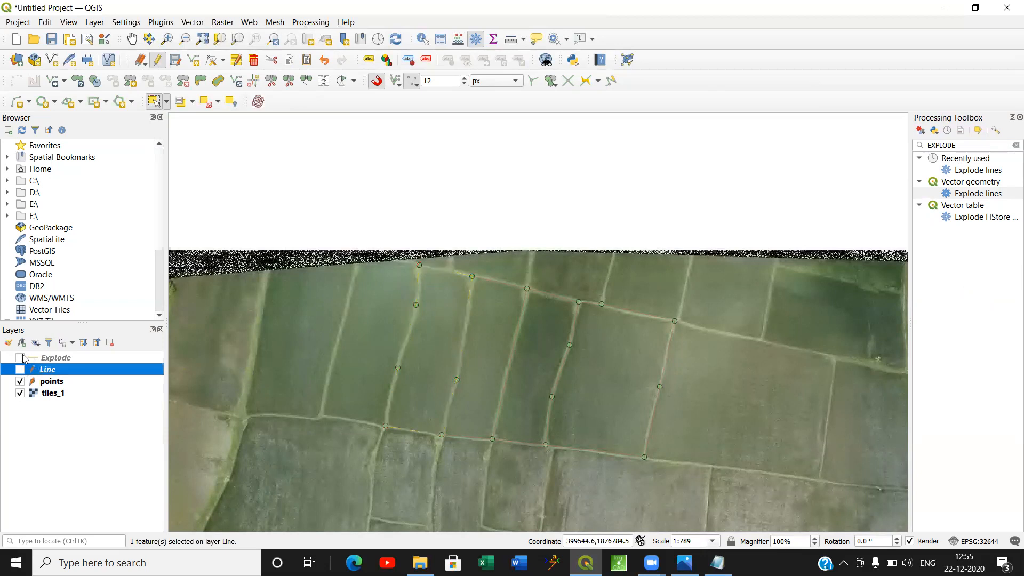
left_click(20, 358)
left_click(55, 358)
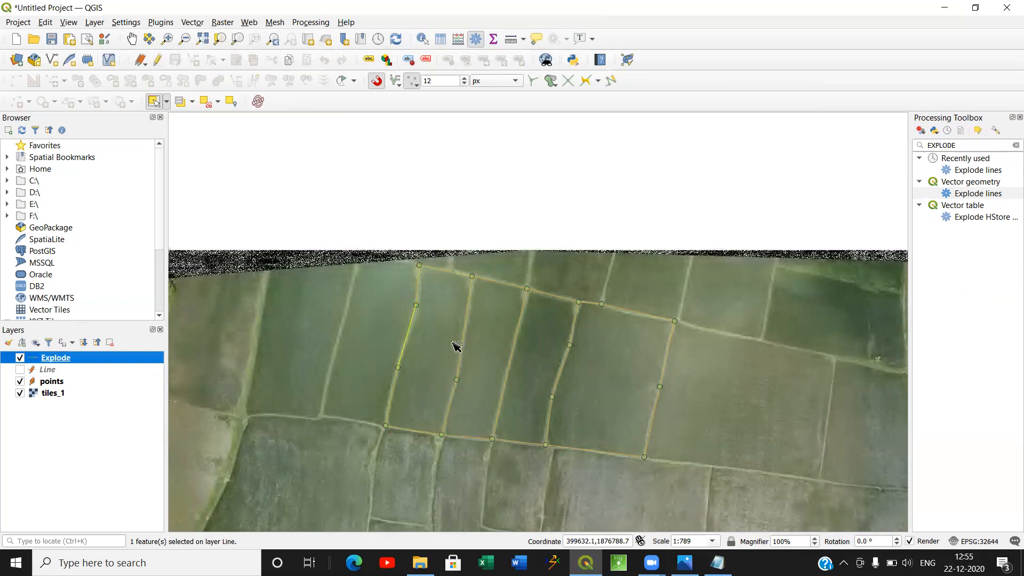
Select individual segments of the Explode layer along the western field boundaries to check how the lines were split, and clear the selection.
scroll(431, 335, "up", 1)
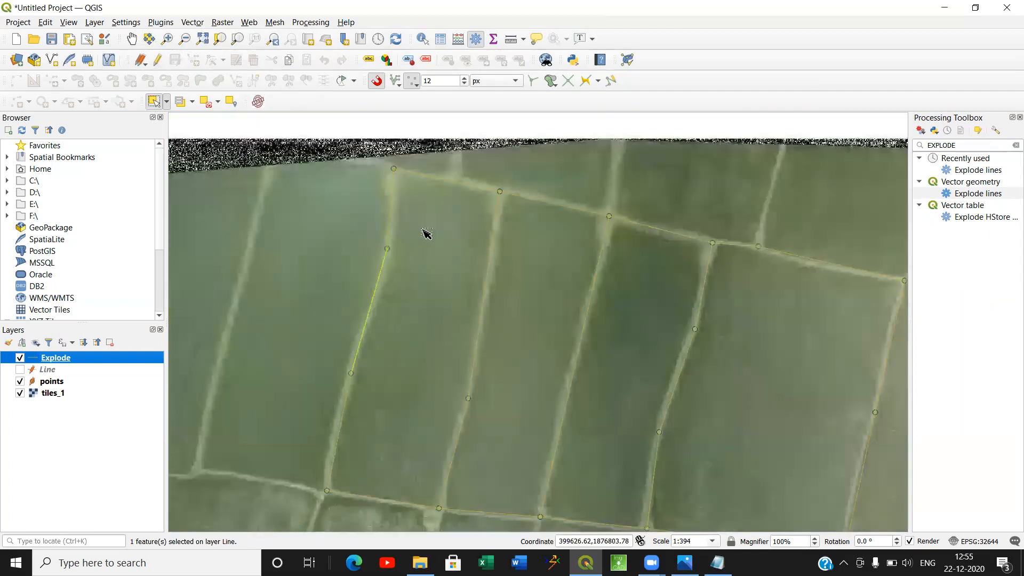
left_click_drag(425, 222, 342, 198)
left_click_drag(349, 434, 293, 434)
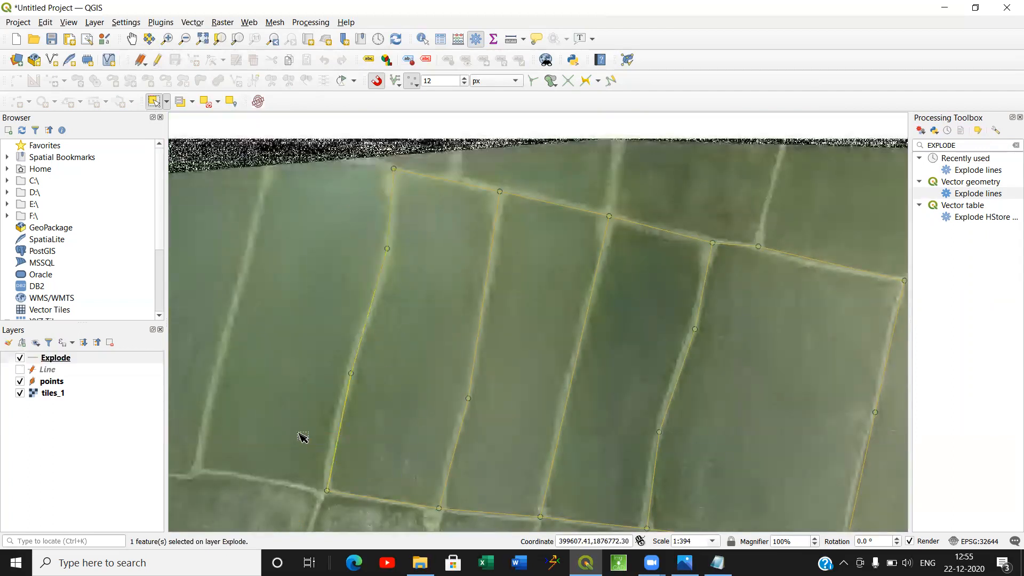
left_click_drag(421, 435, 515, 481)
left_click_drag(523, 281, 491, 272)
left_click(208, 102)
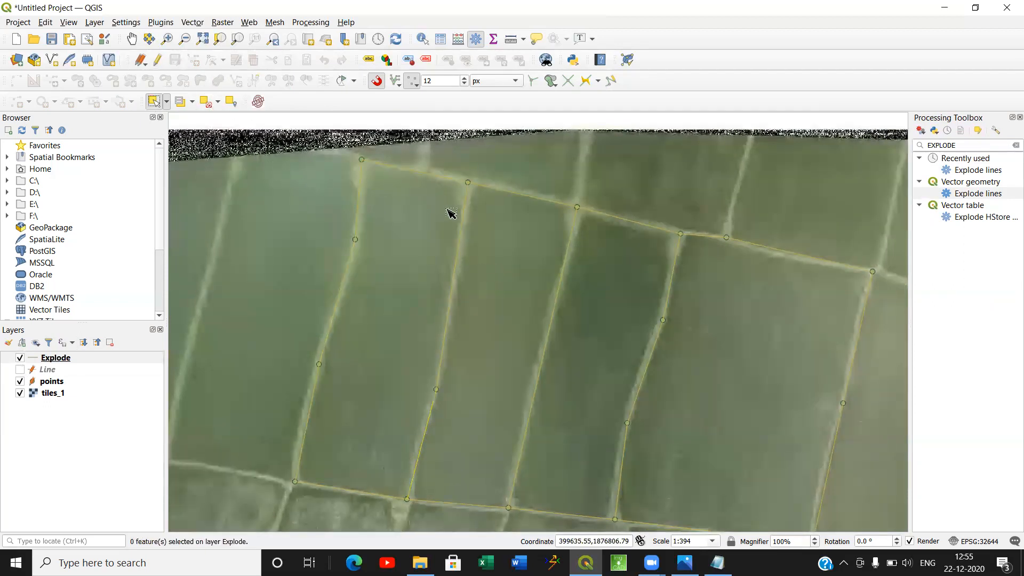
left_click_drag(533, 249, 496, 230)
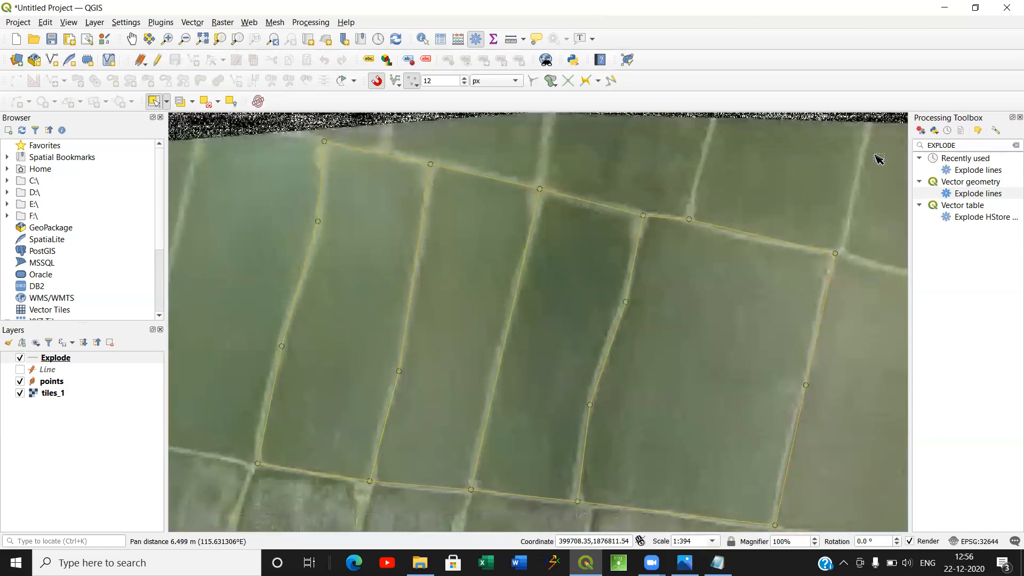
Clear the toolbox search and open the Topology Checker's rule settings.
left_click_drag(977, 146, 908, 147)
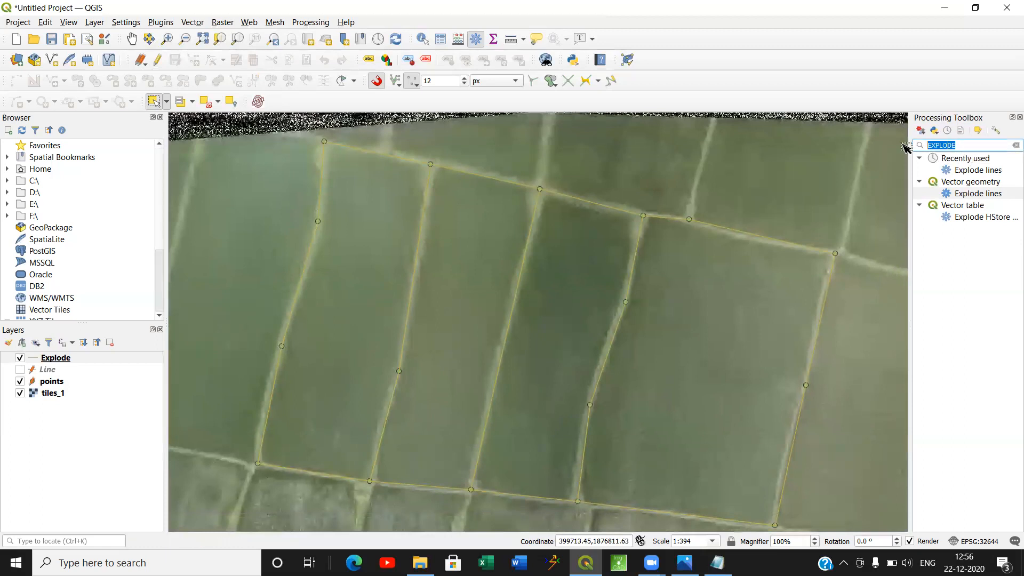
key("BackSpace")
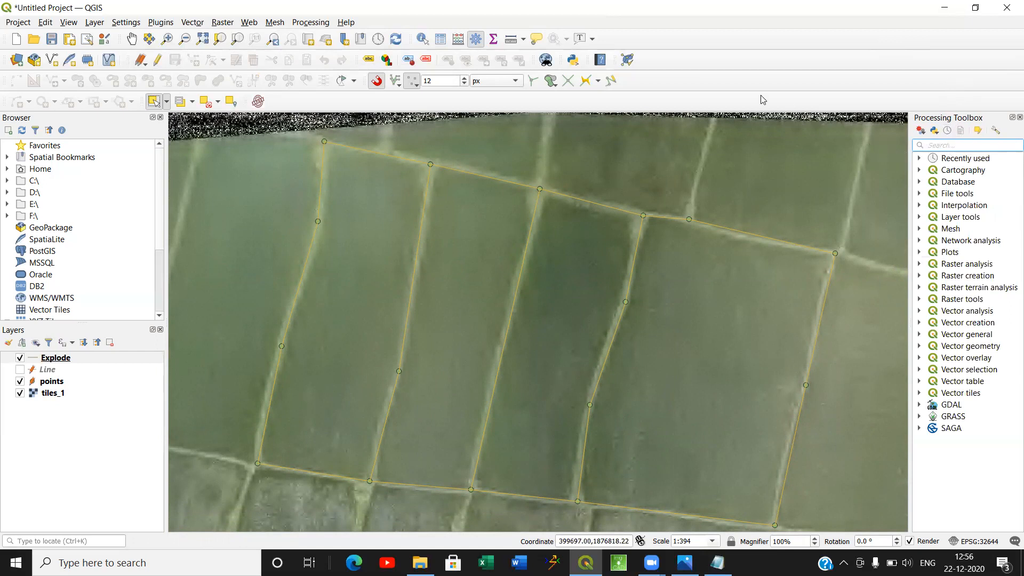
left_click(627, 59)
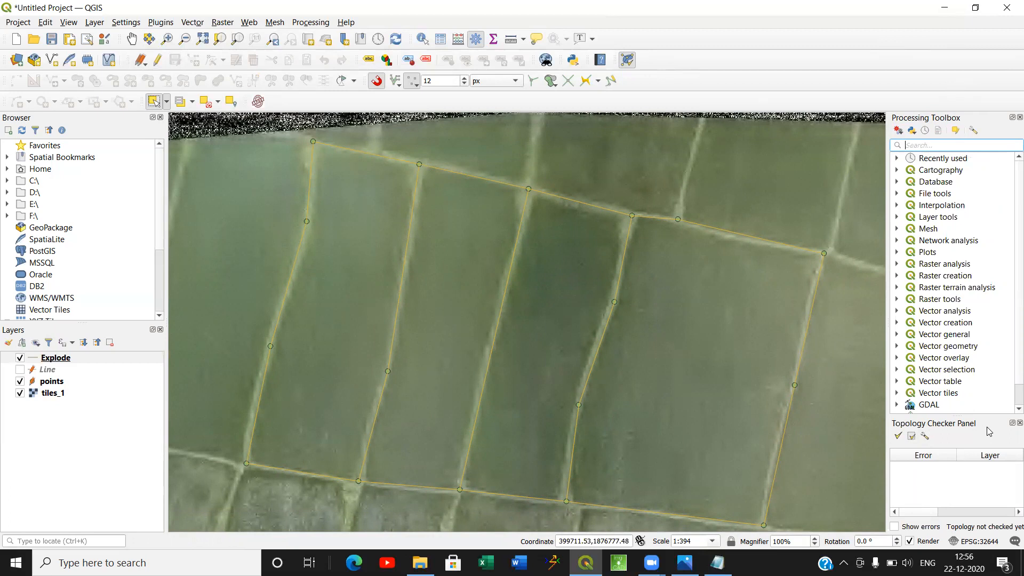
left_click(925, 437)
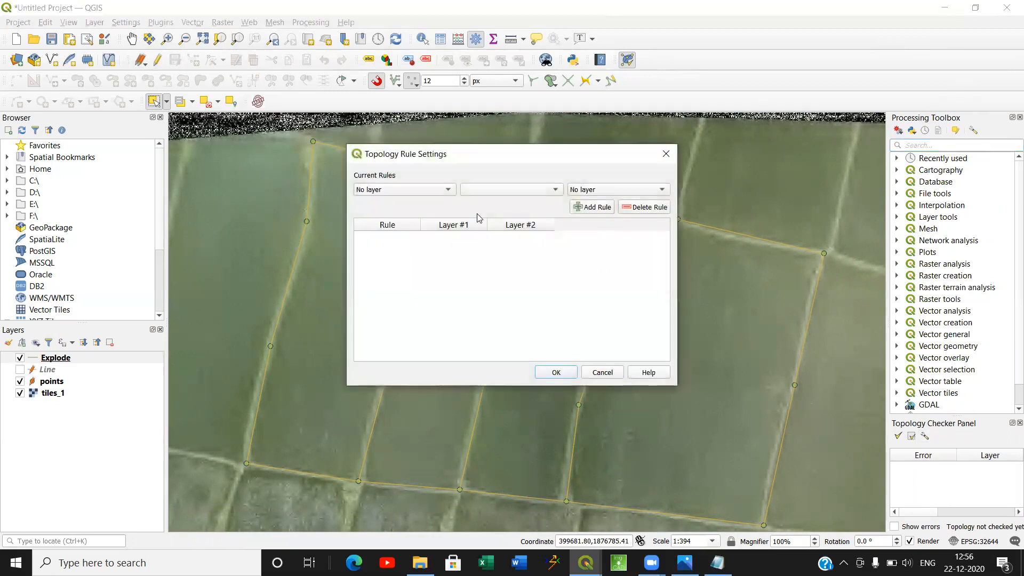
Add the topology rule "must not have dangles" for the Explode layer.
left_click(421, 192)
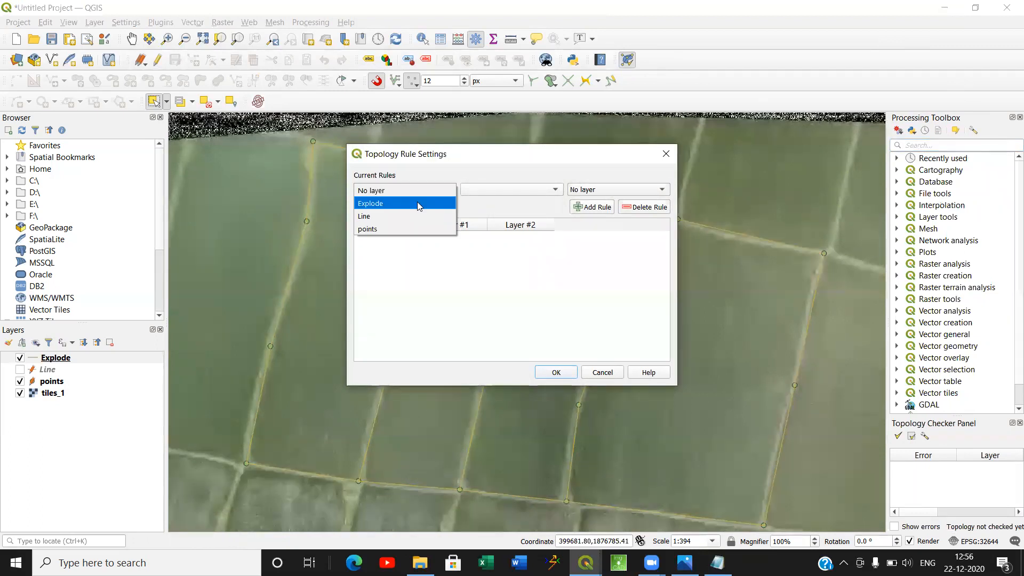
left_click(418, 206)
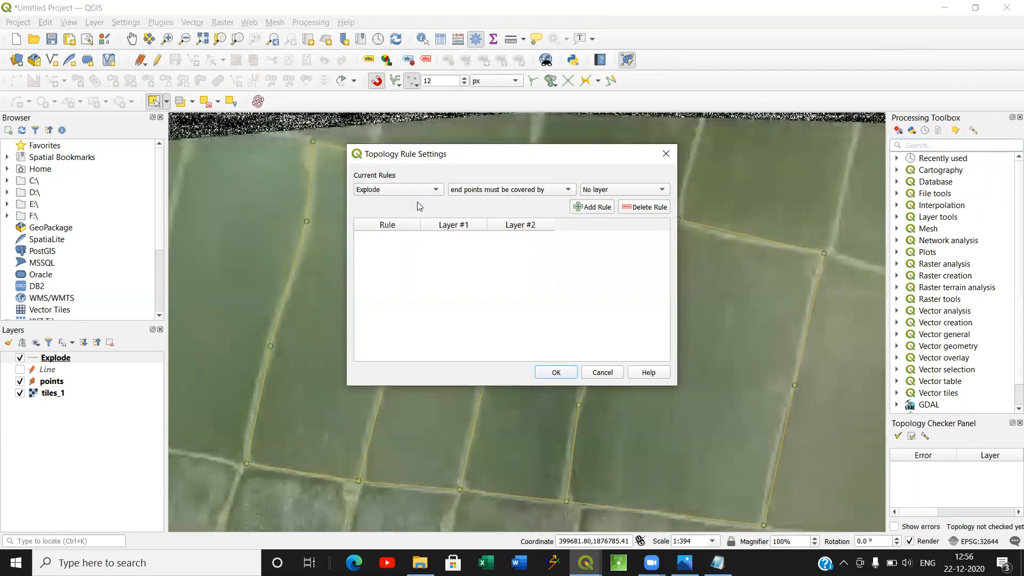
left_click(505, 190)
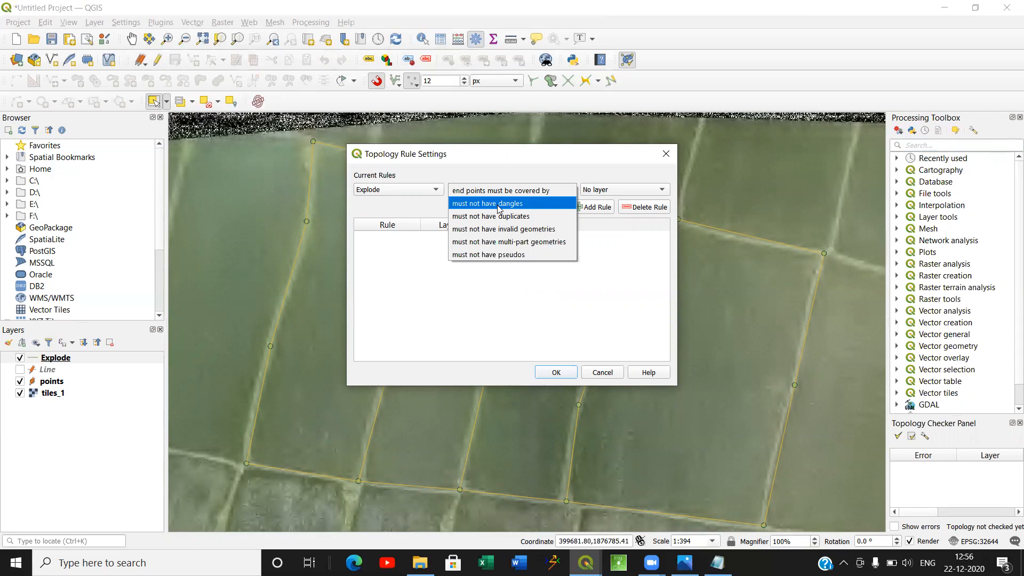
left_click(491, 204)
left_click(582, 208)
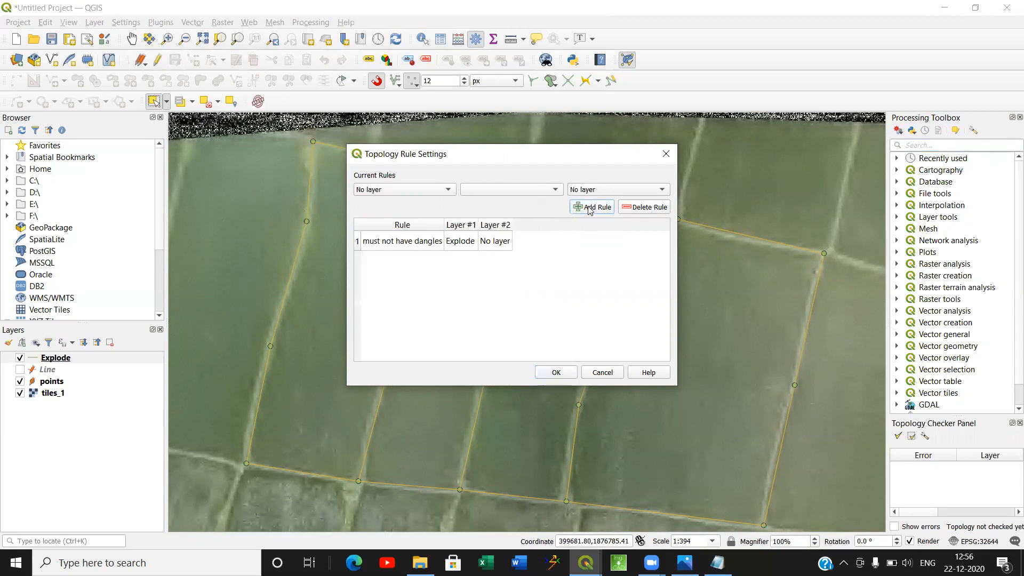
Add the topology rule "must not have duplicates" for the Explode layer.
left_click(407, 191)
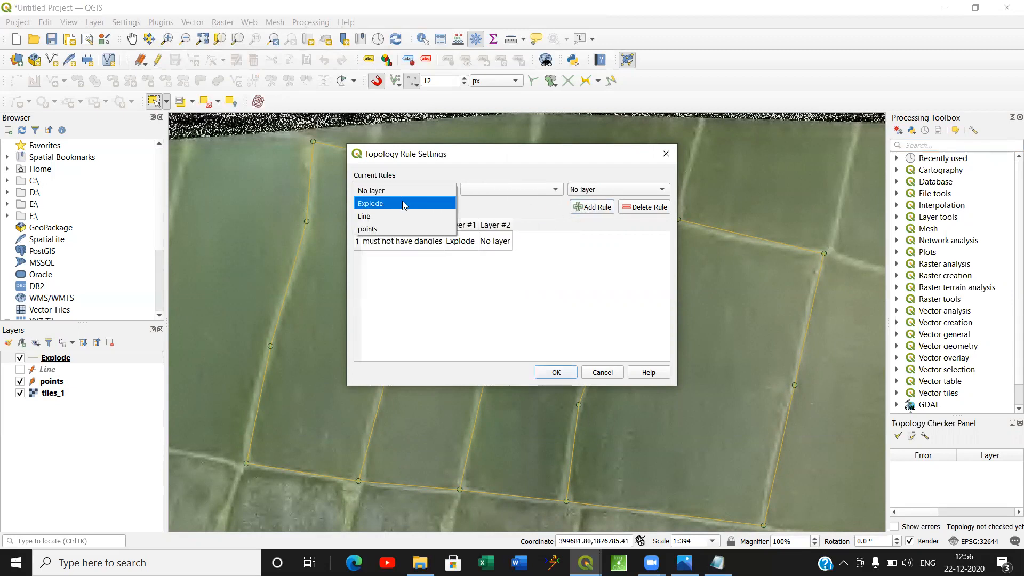
left_click(405, 203)
left_click(493, 193)
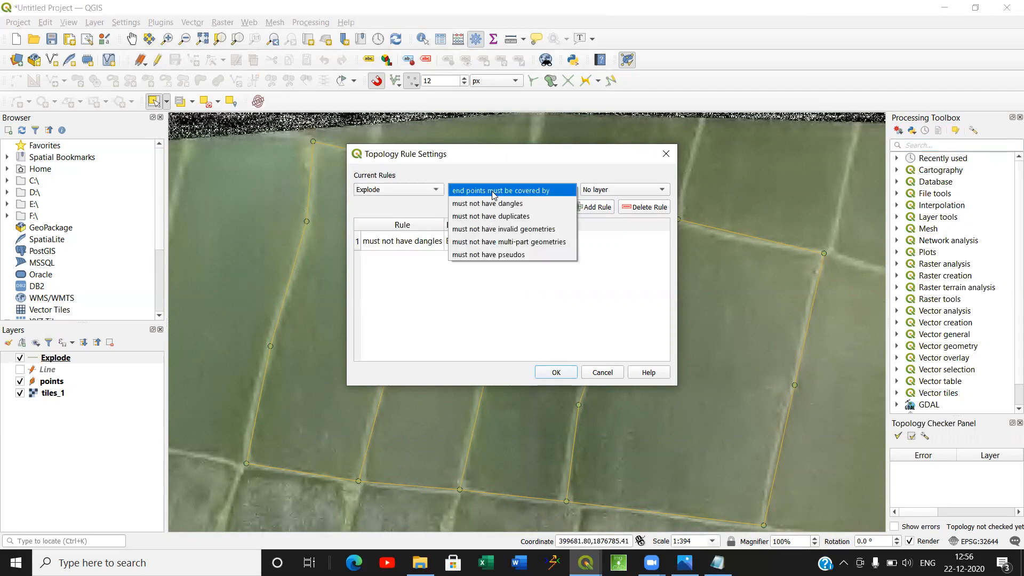
left_click(497, 217)
left_click(584, 209)
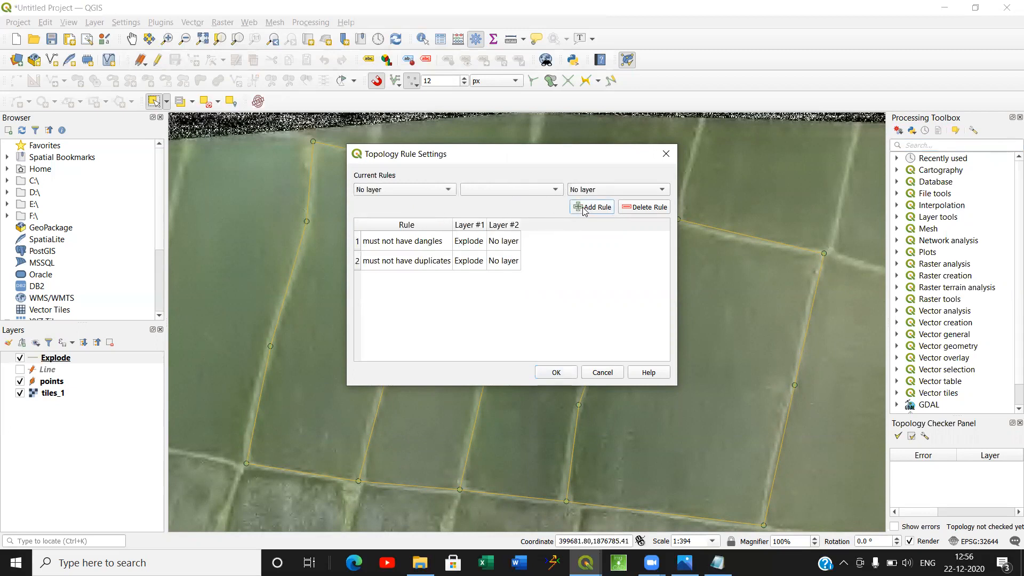
Accept the topology rules and validate all features against them, dismissing the chat notifications.
left_click(556, 373)
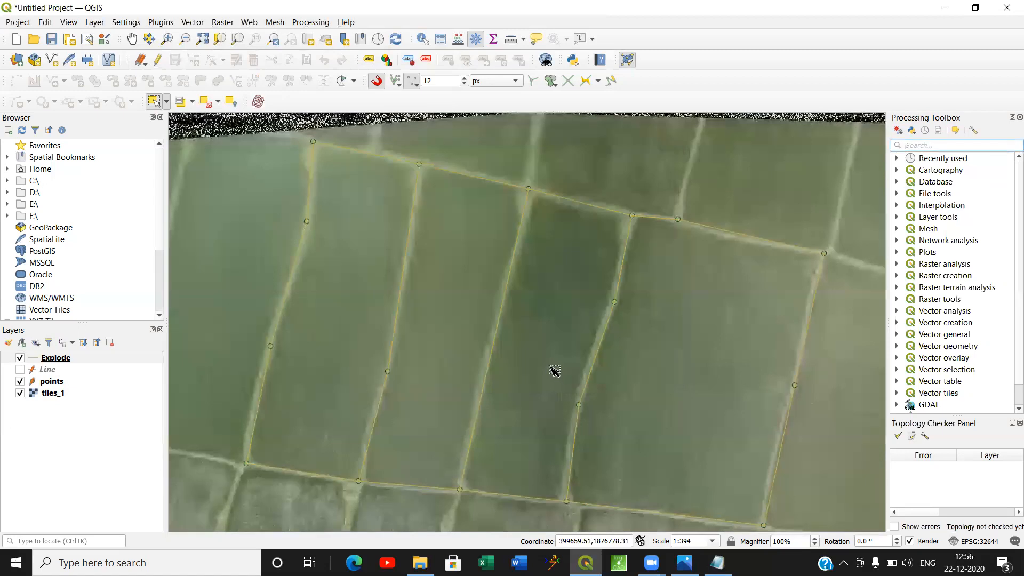
left_click(897, 436)
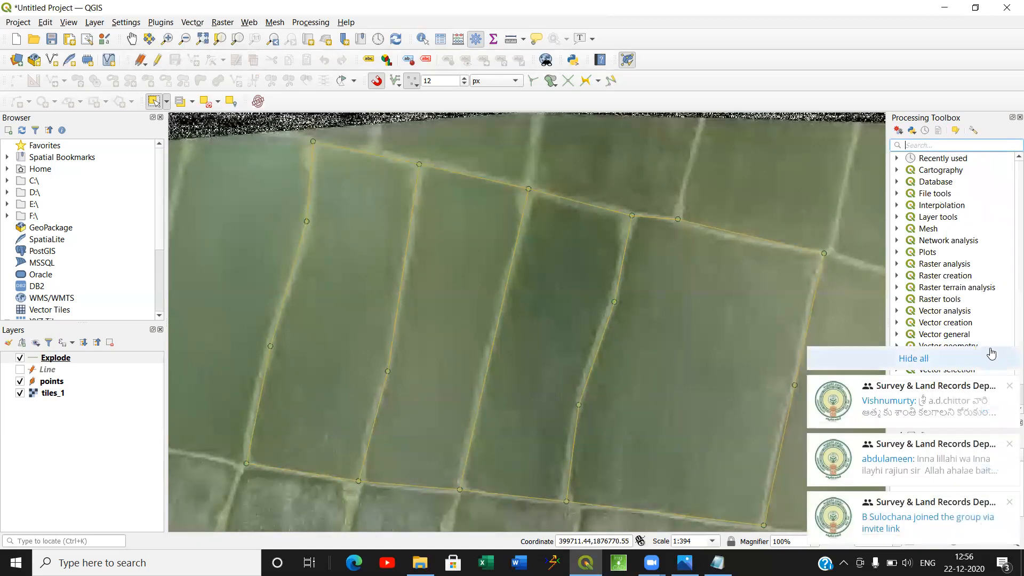
left_click(940, 362)
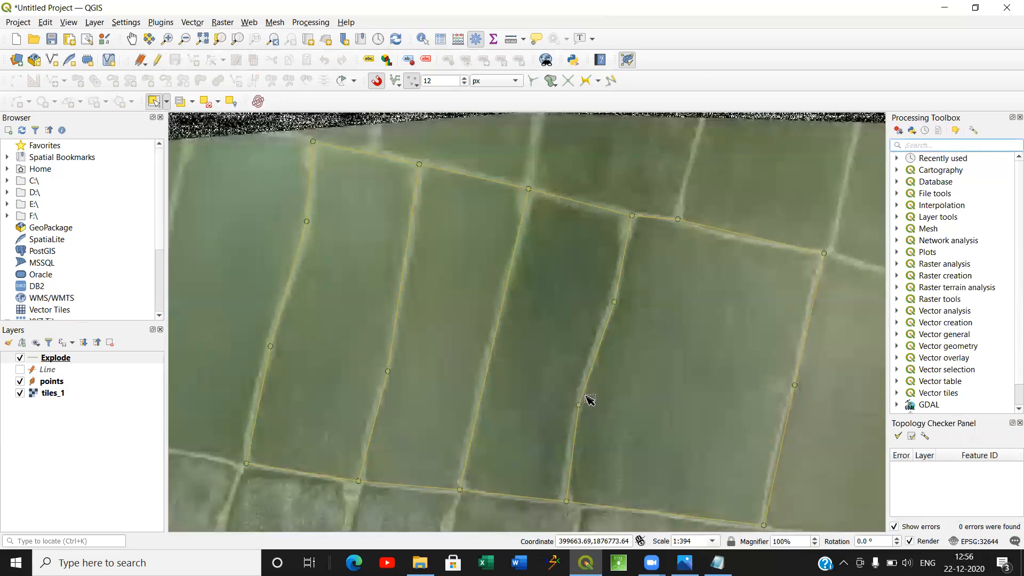
Find the Polygonize tool in the Processing Toolbox and open it with the Explode layer as input.
left_click(68, 361)
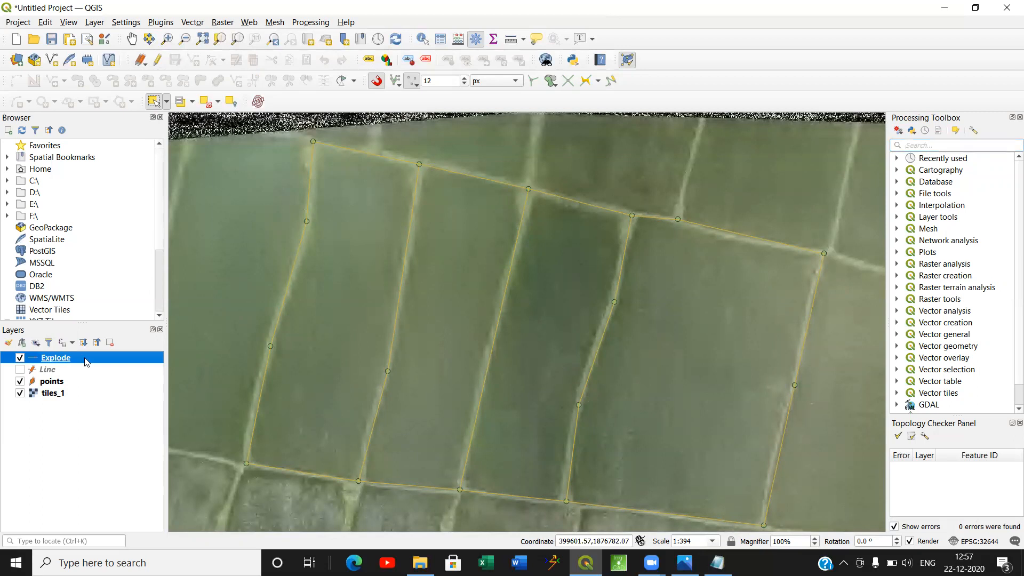
left_click(934, 142)
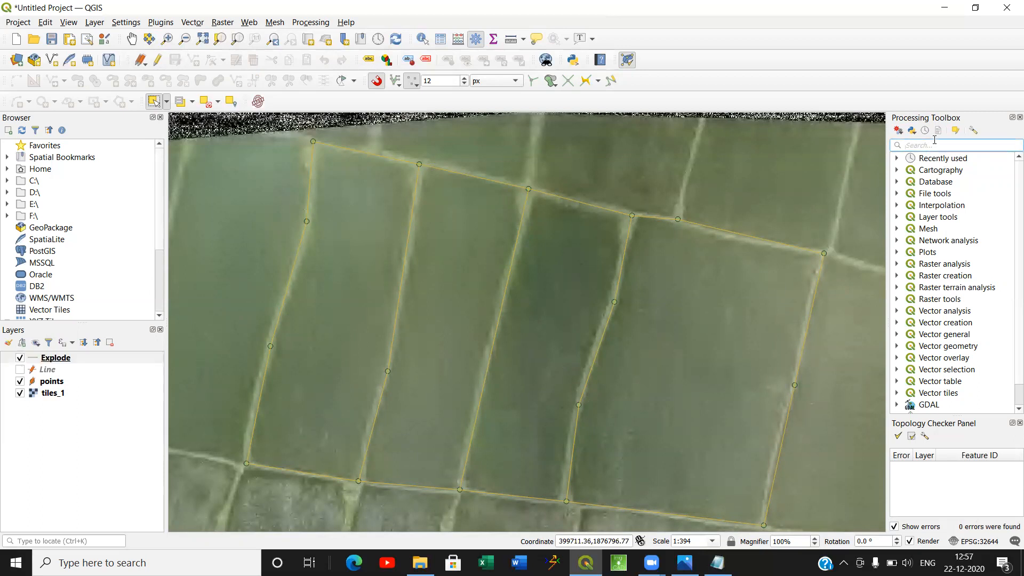
type("pol")
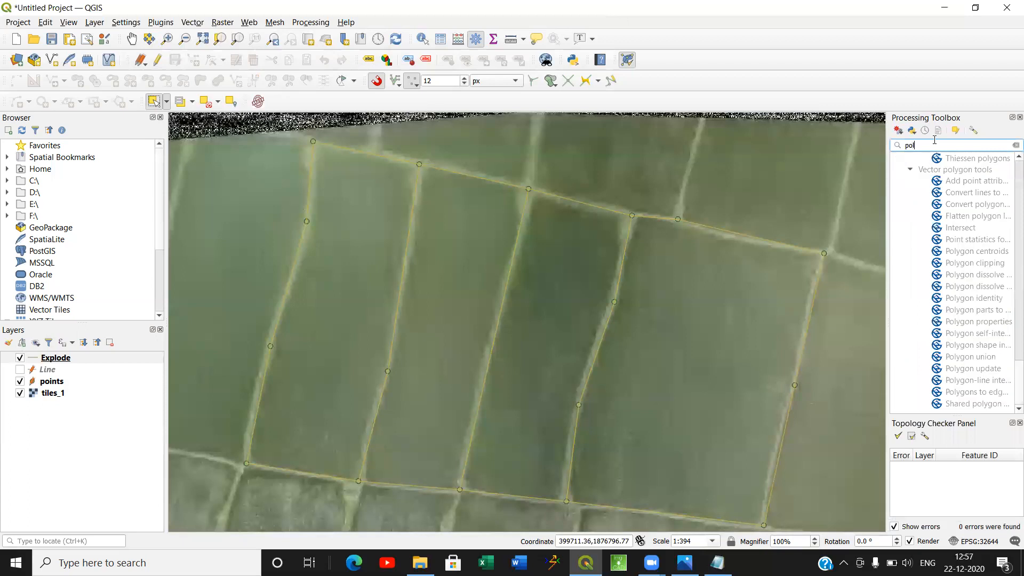
type("ygo")
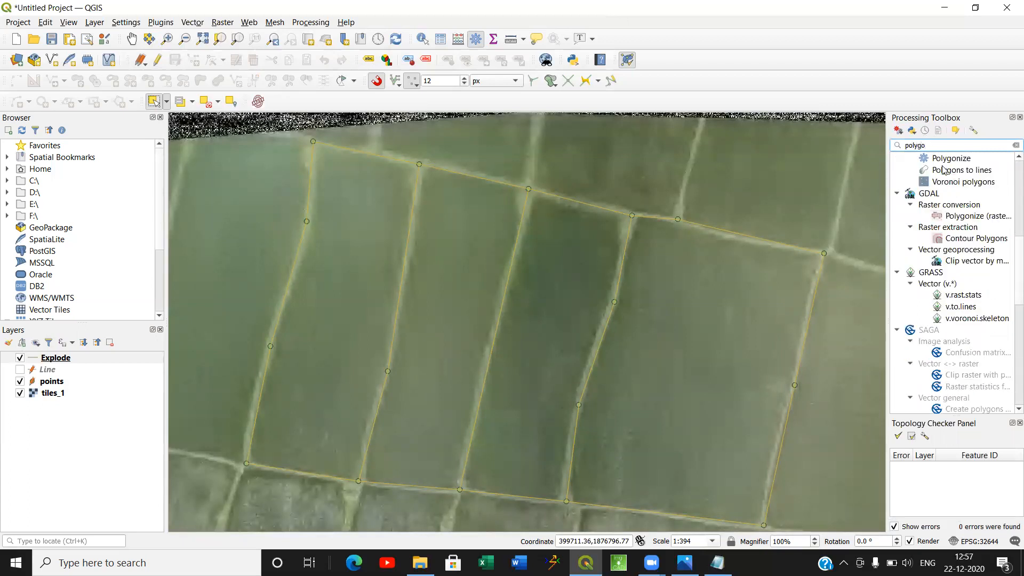
scroll(955, 240, "up", 5)
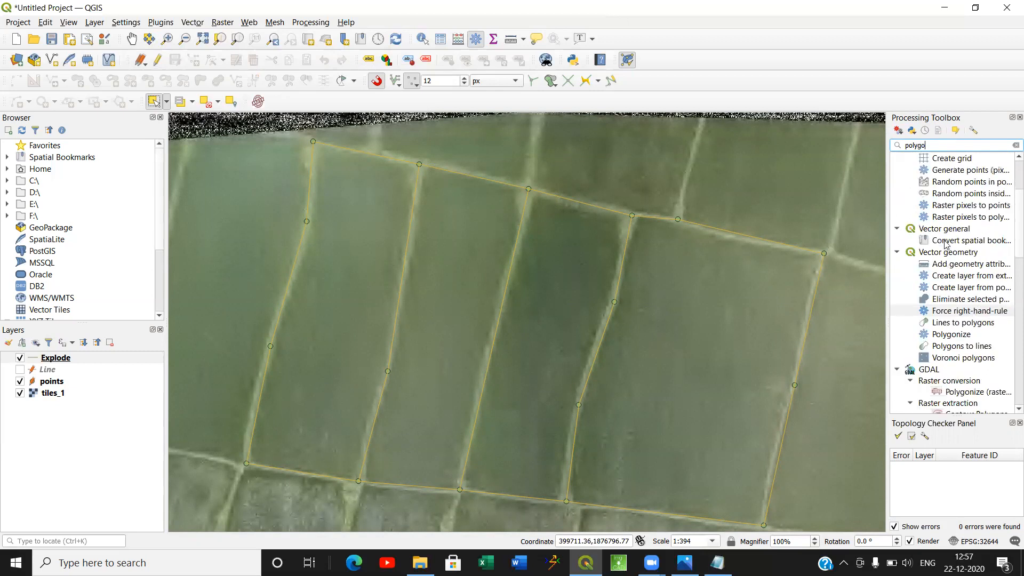
double_click(952, 336)
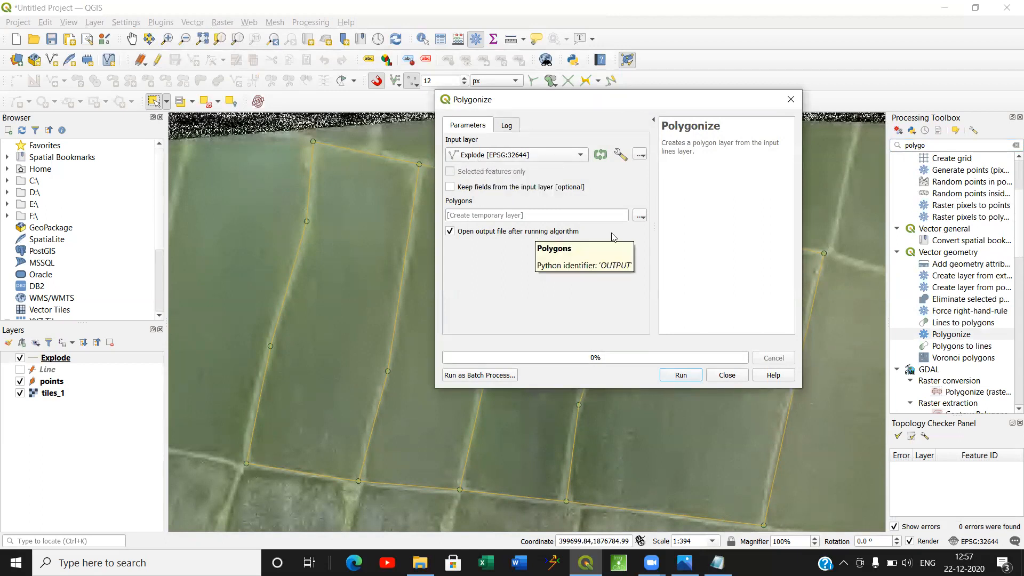
Polygonize the Explode layer into polygone.shp in the Drone files folder, and hide the Explode layer.
left_click(640, 215)
left_click(655, 244)
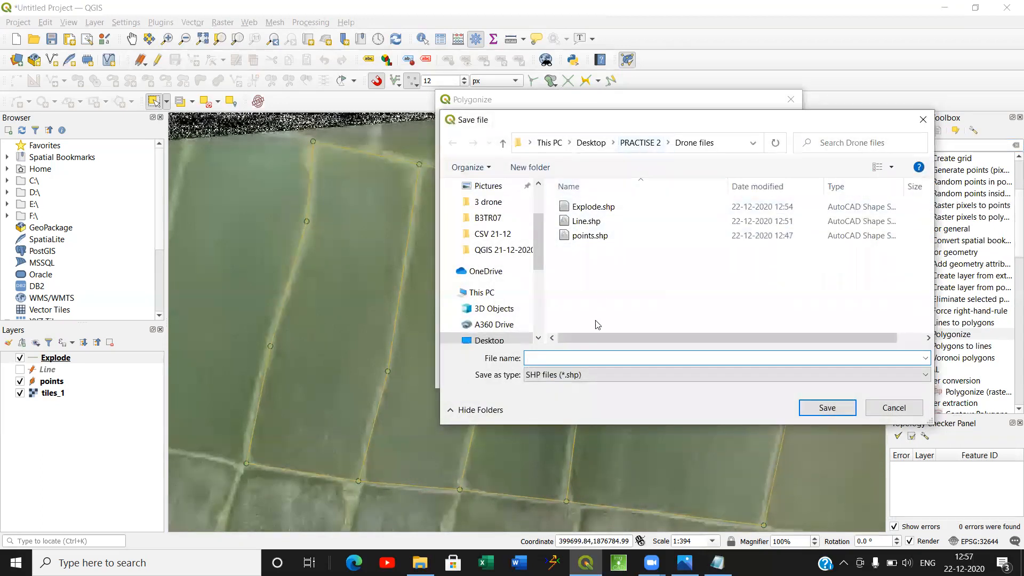
type("pol")
left_click(827, 407)
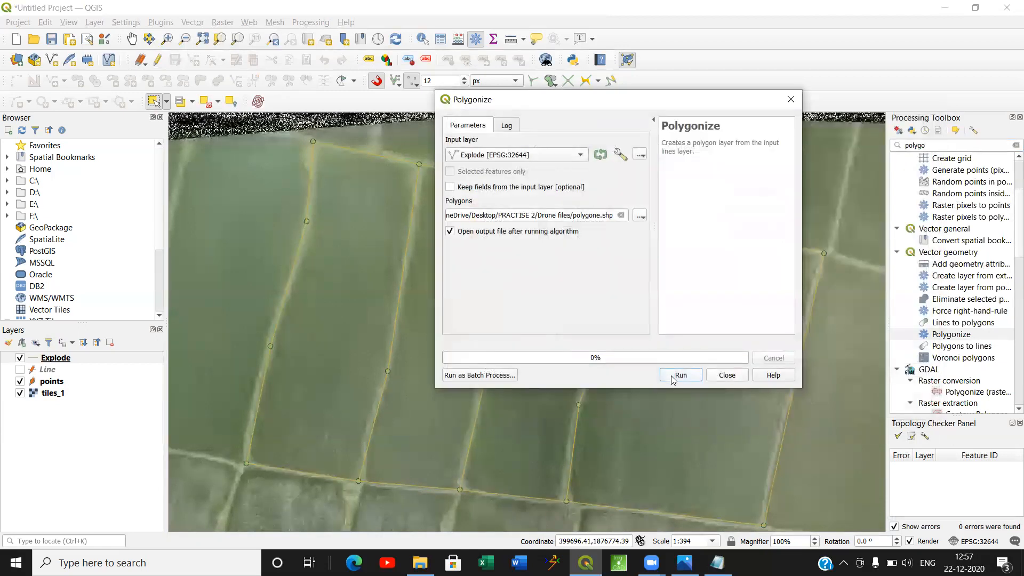
left_click(673, 376)
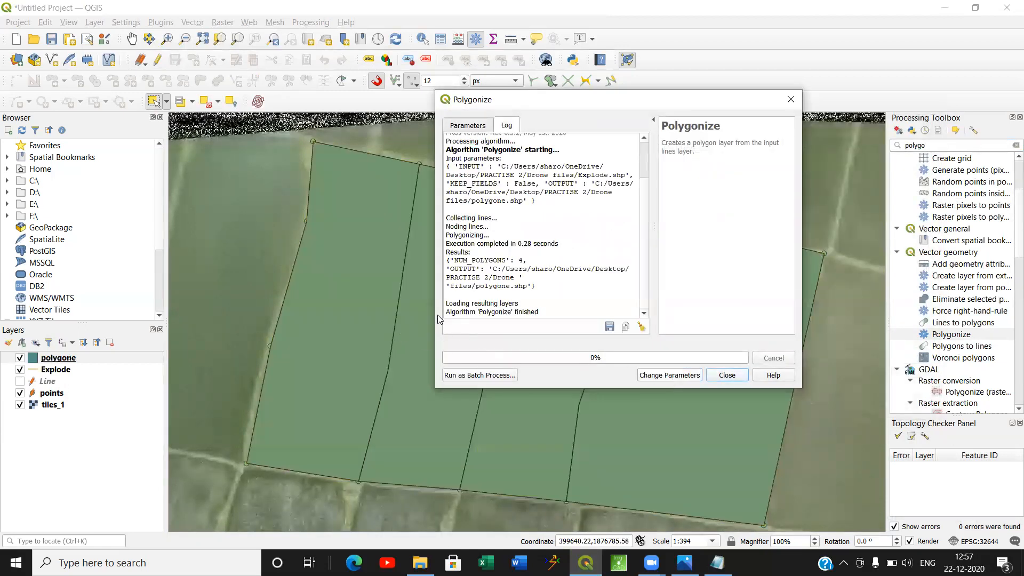
left_click(727, 375)
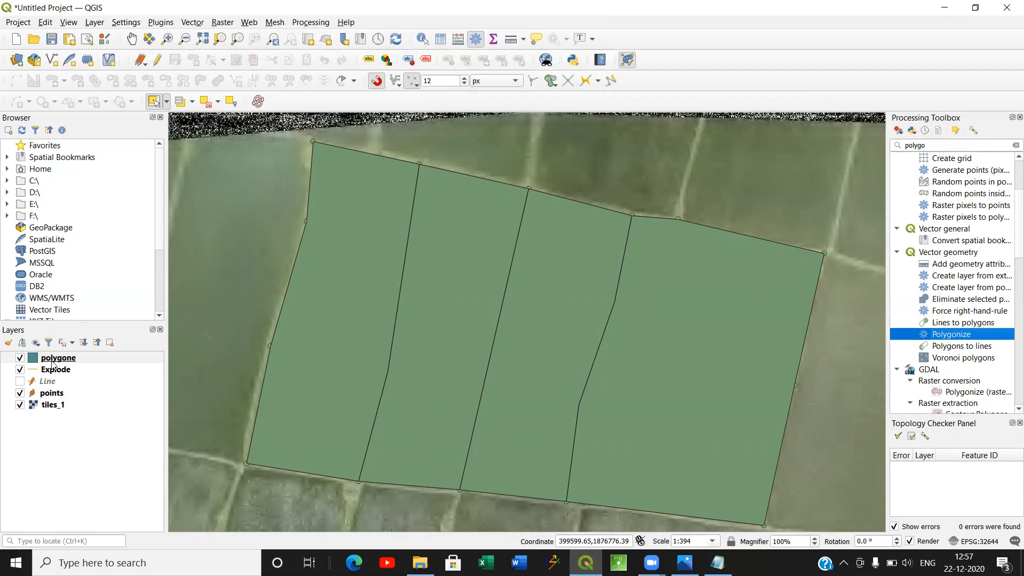
left_click(20, 370)
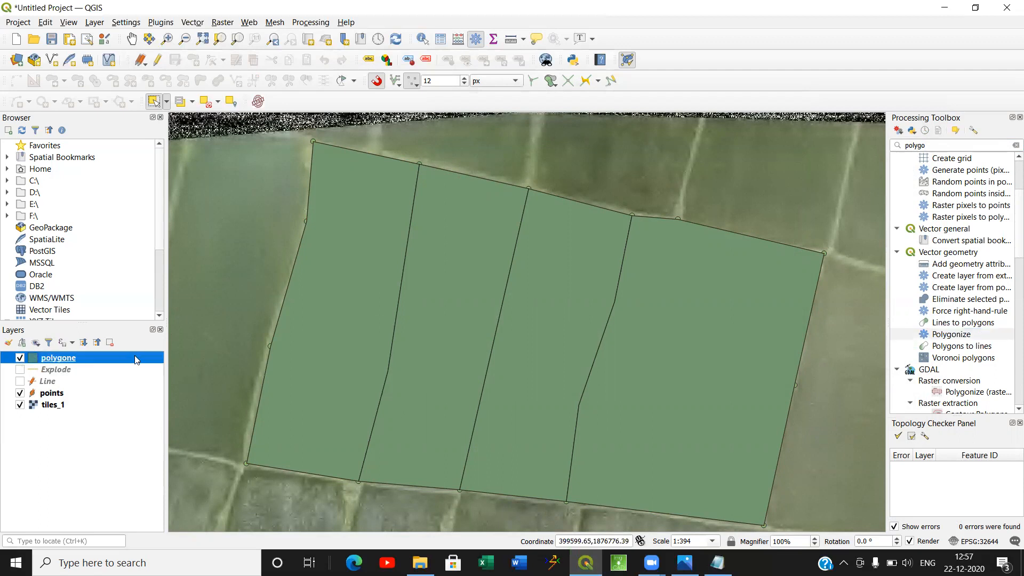
right_click(64, 360)
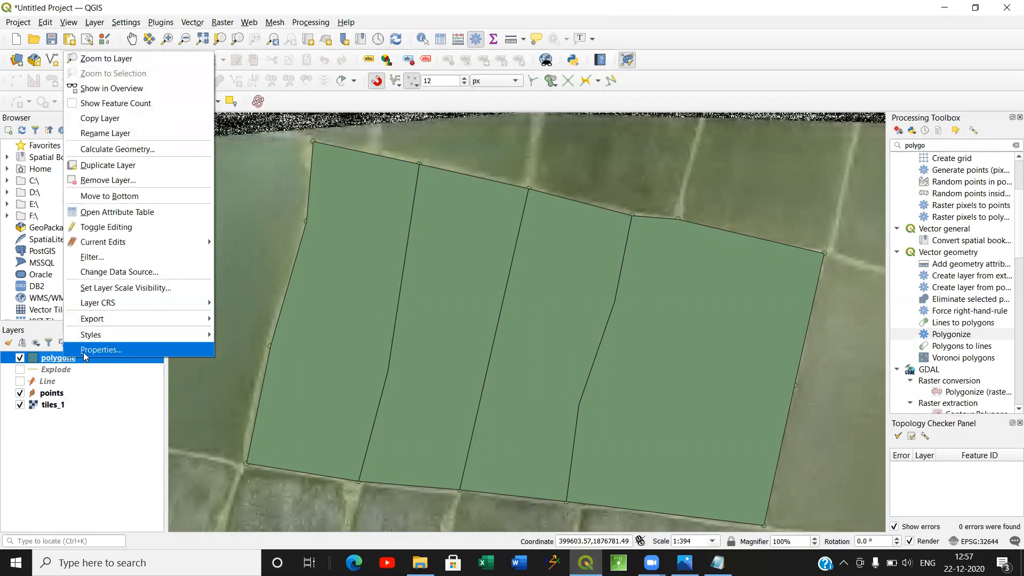
left_click(86, 350)
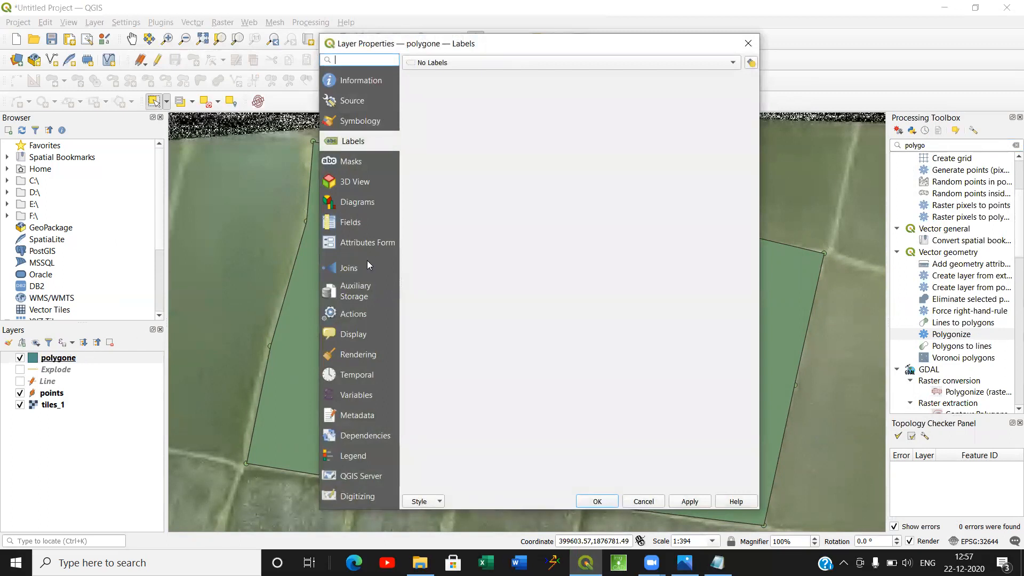
left_click(748, 43)
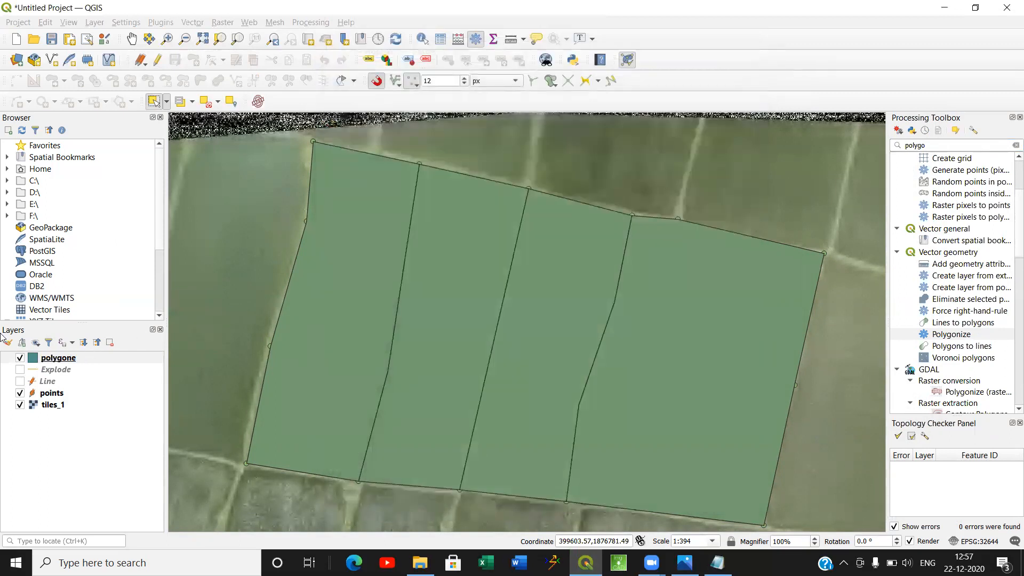
Open the attribute table of the polygone layer and turn on editing.
right_click(69, 365)
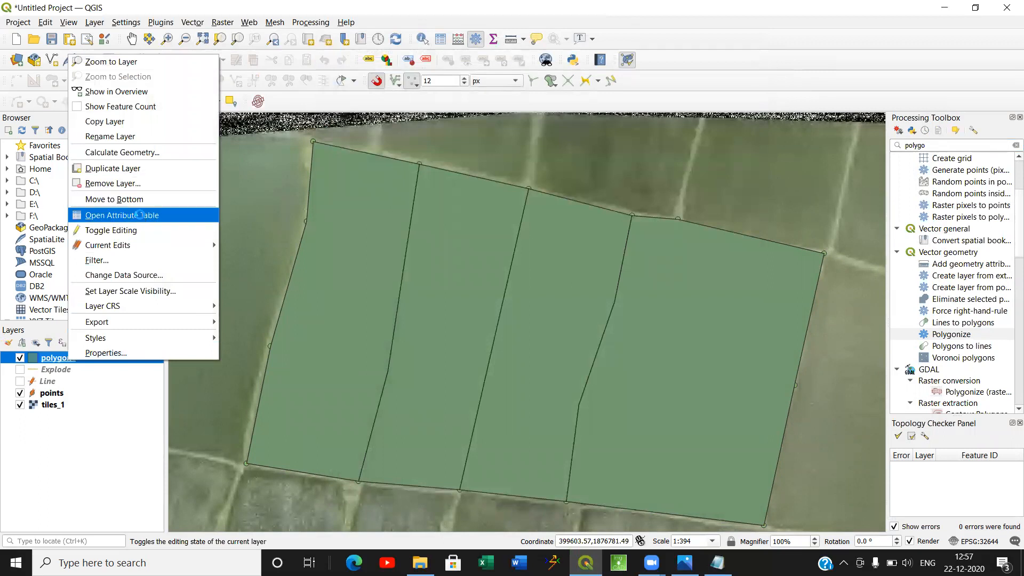
left_click(143, 219)
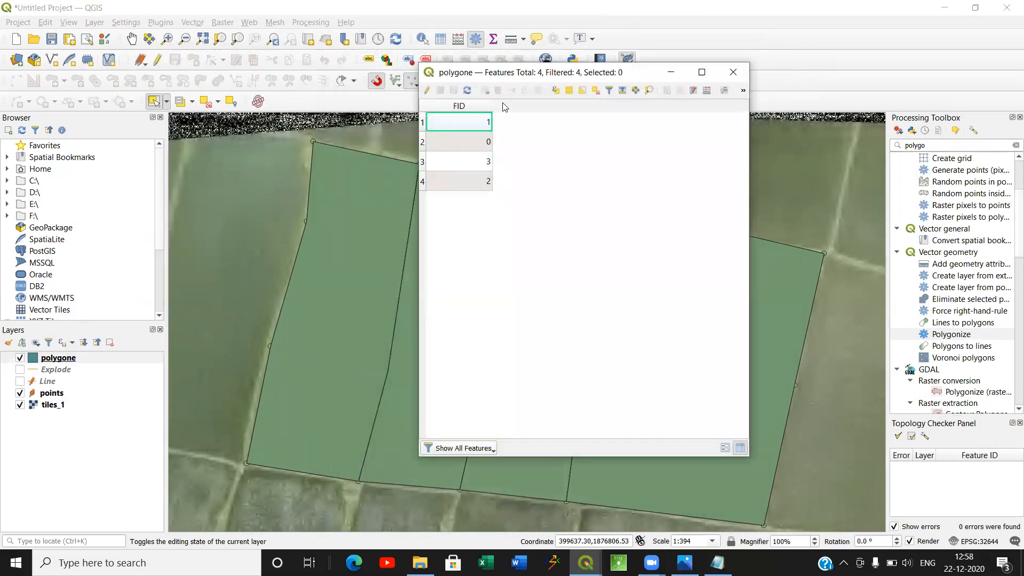
left_click_drag(555, 78, 710, 67)
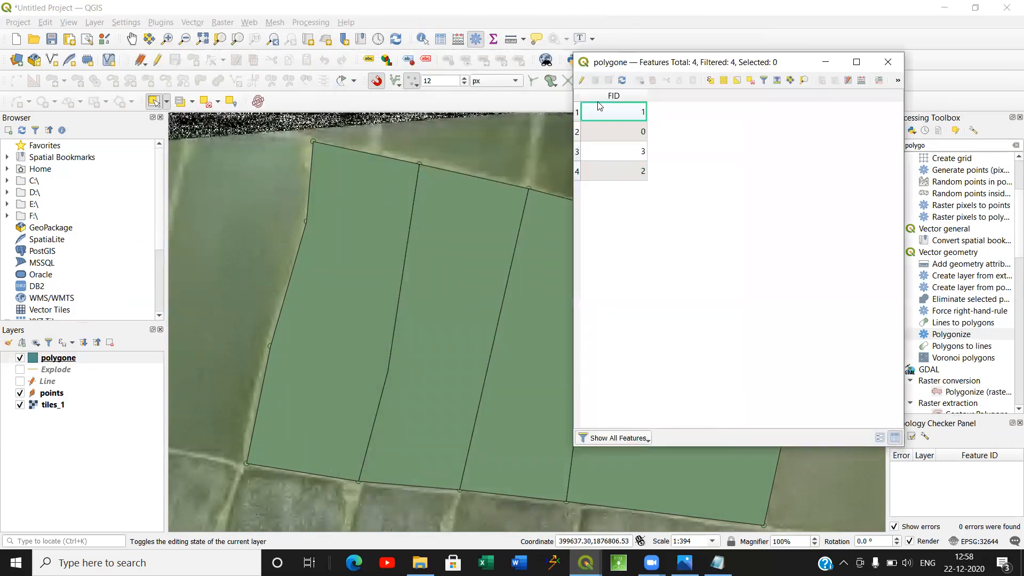
left_click(581, 80)
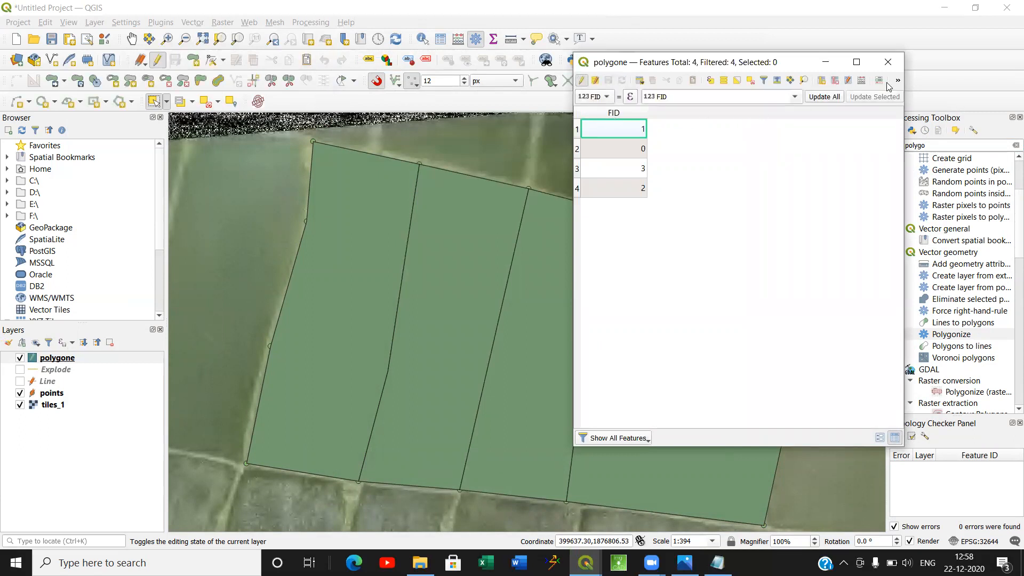
Add a decimal field Area with length 10 and precision 3, and a whole-number field LPM NO with length 10.
left_click(821, 80)
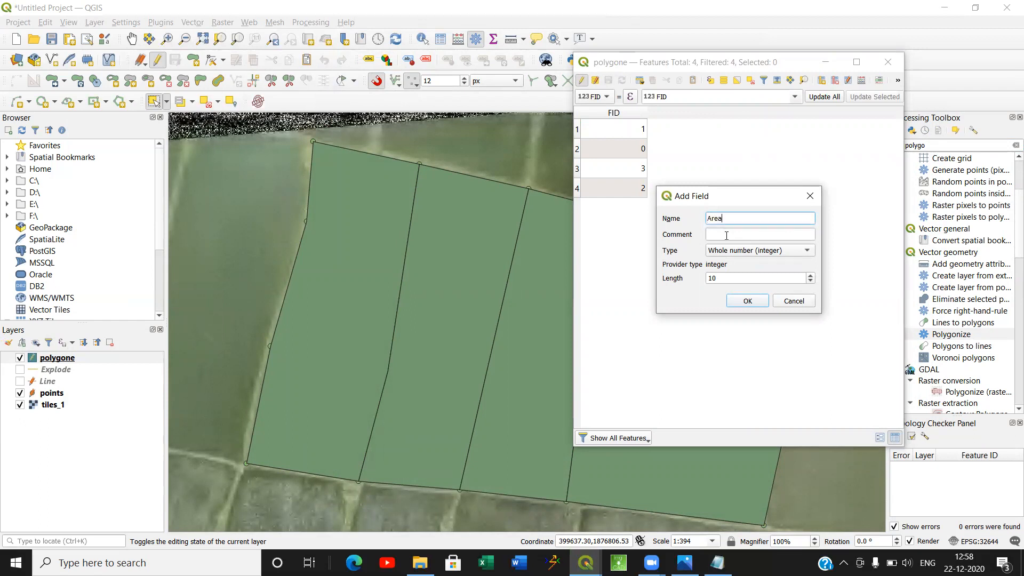
left_click(747, 251)
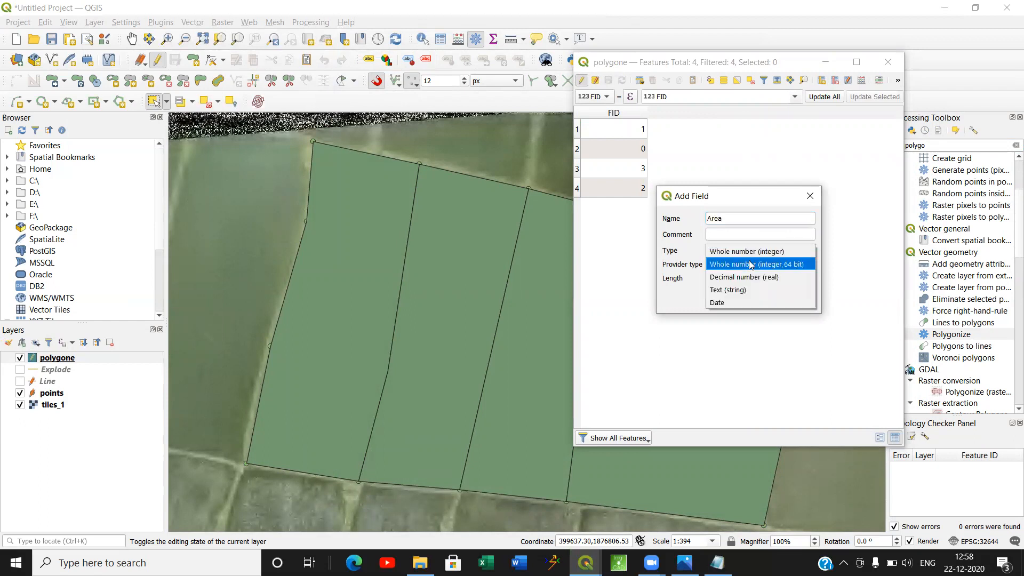
left_click(753, 277)
left_click(723, 294)
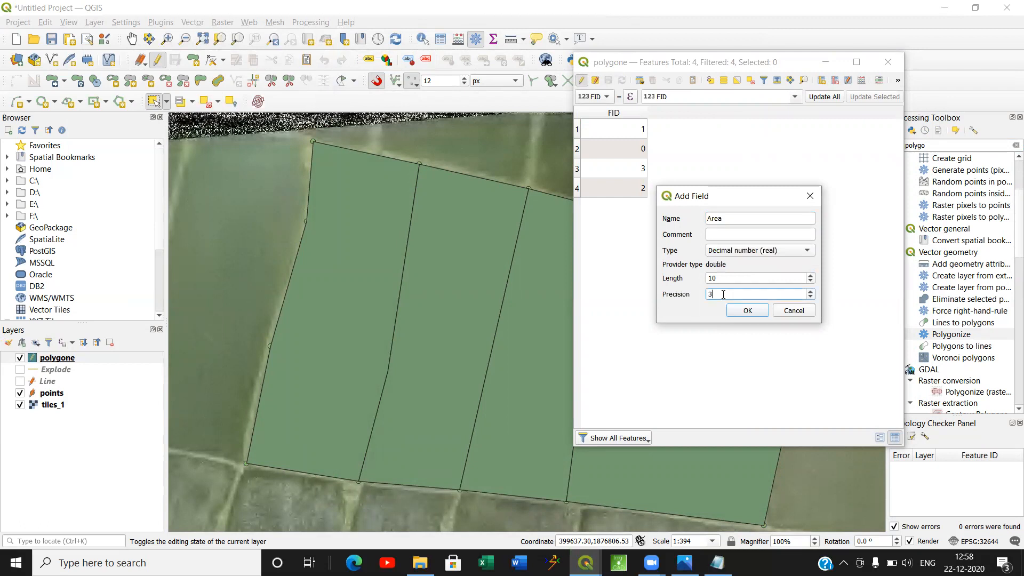
left_click(746, 310)
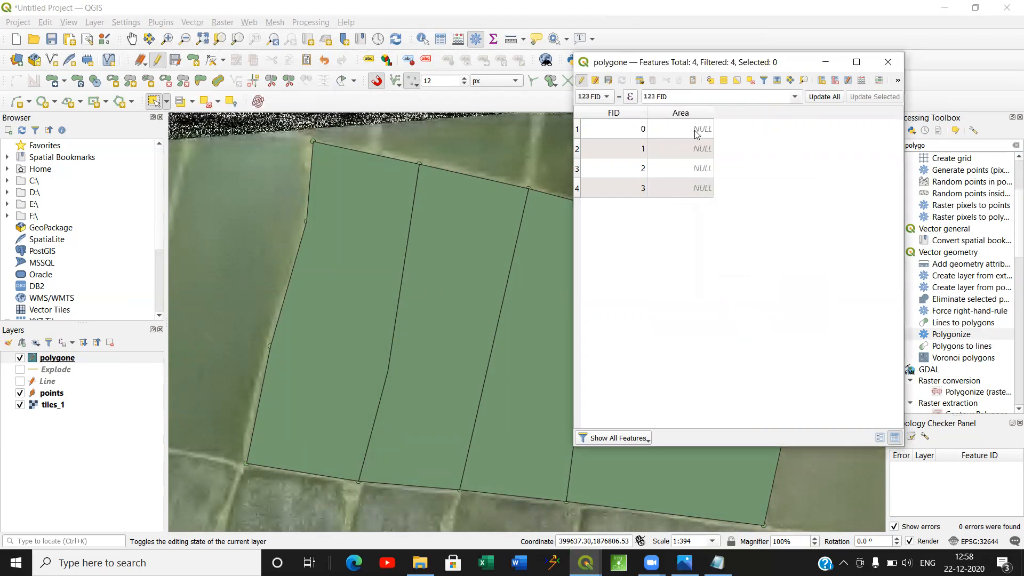
left_click(822, 81)
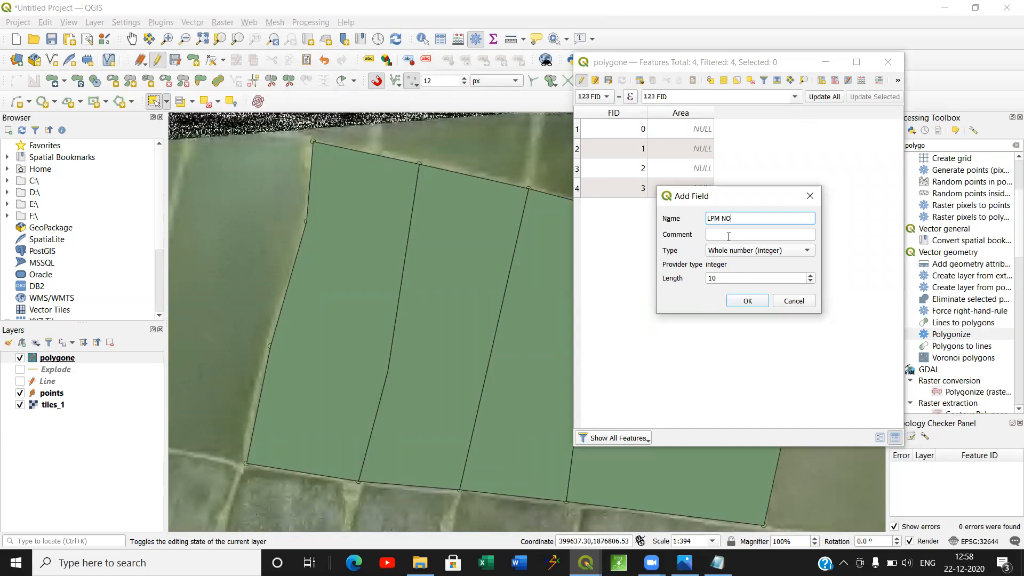
left_click(747, 301)
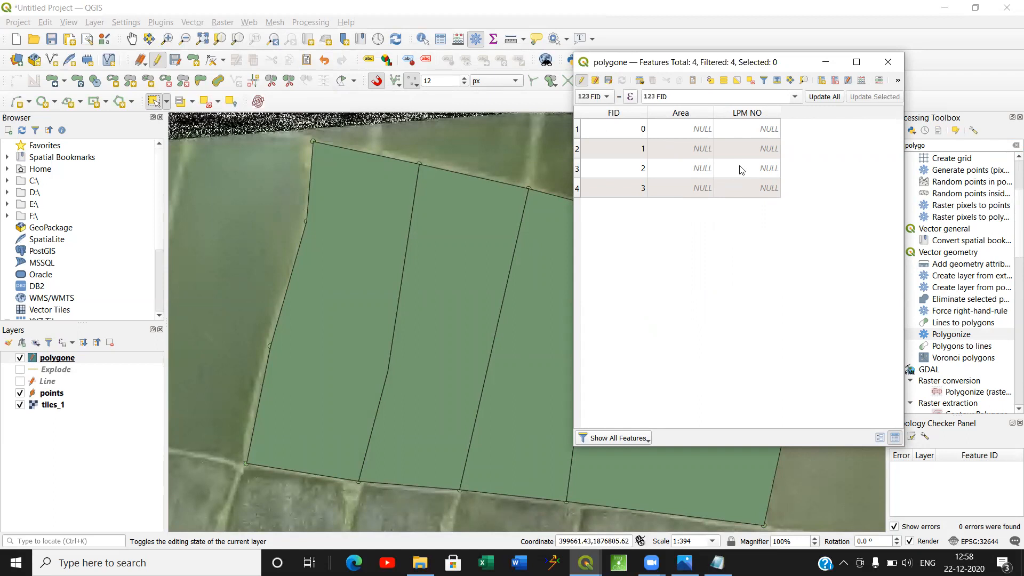
Update the existing Area field for all polygons with the $area expression in the Field Calculator.
left_click(861, 81)
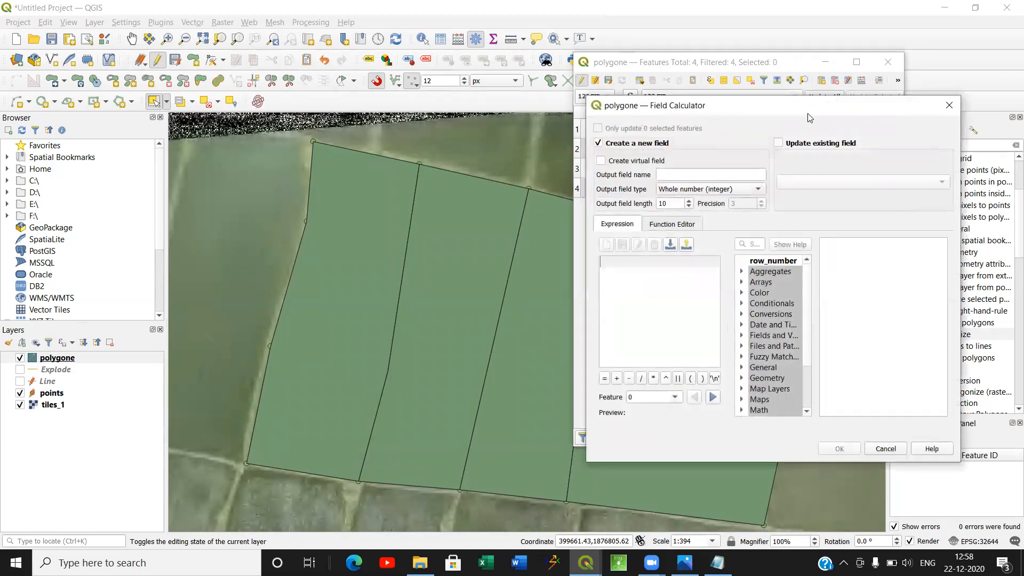
left_click_drag(809, 107, 748, 184)
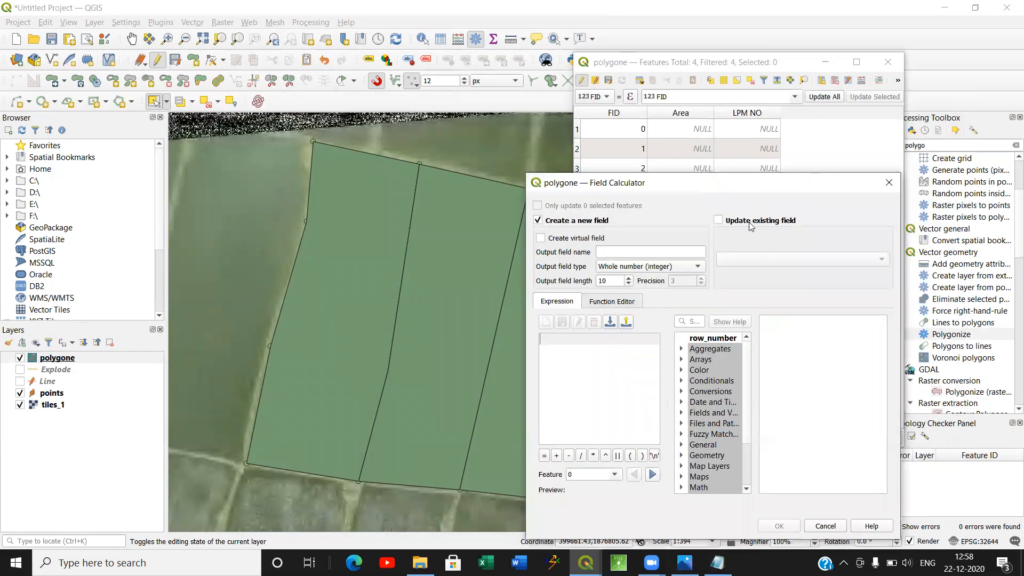
left_click(719, 220)
left_click(740, 261)
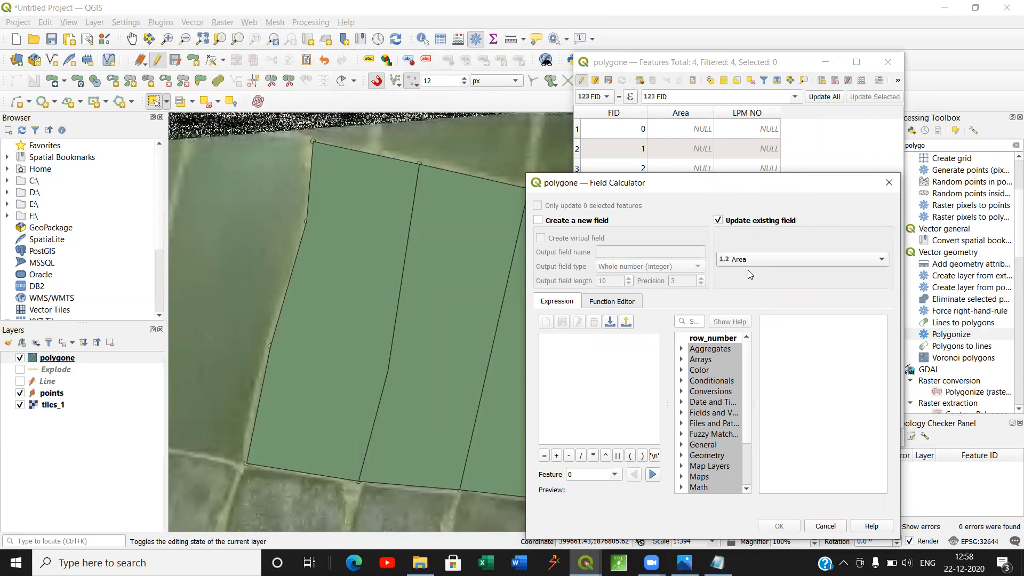
left_click(690, 322)
type("&")
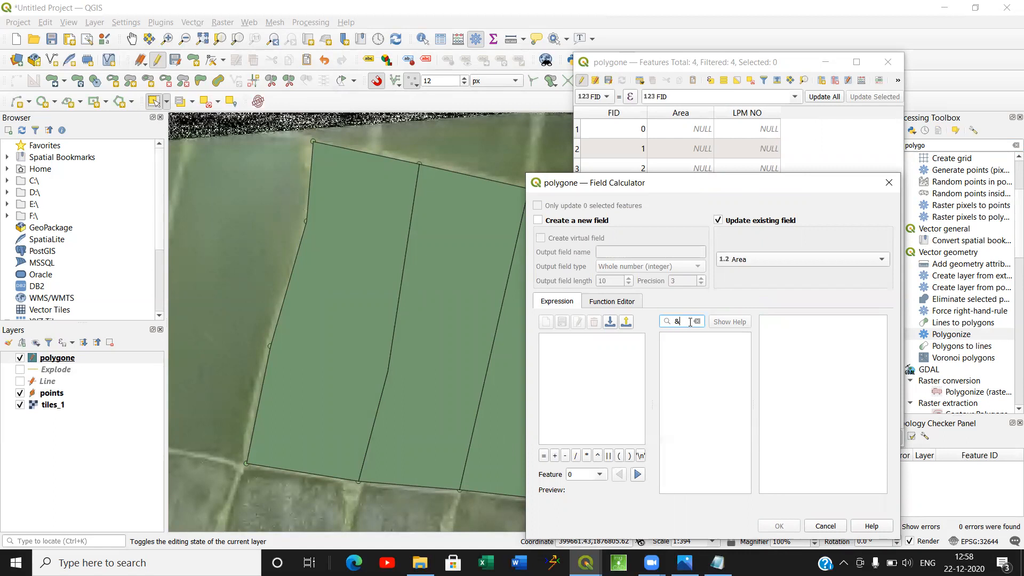
key("BackSpace")
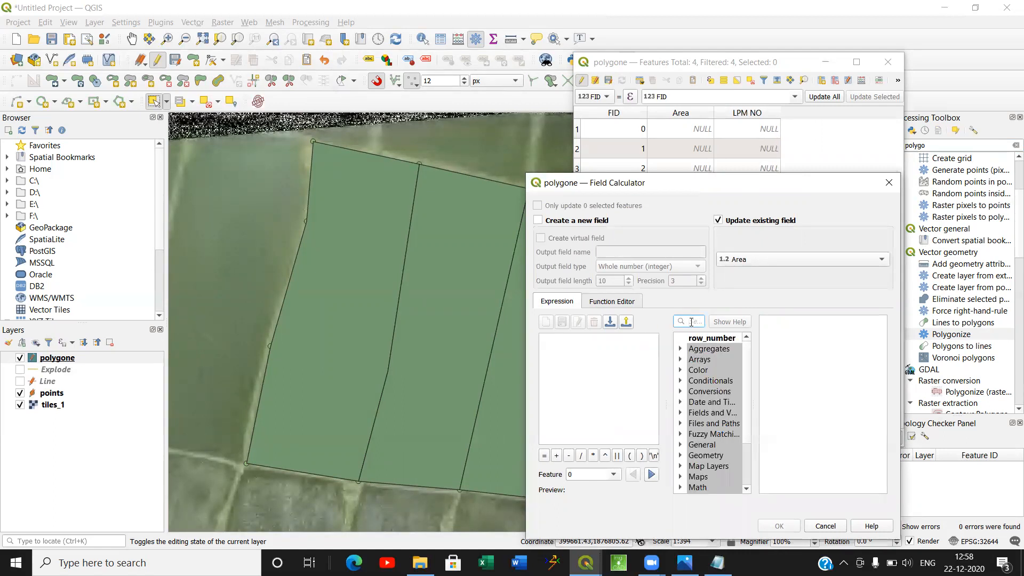
type("$")
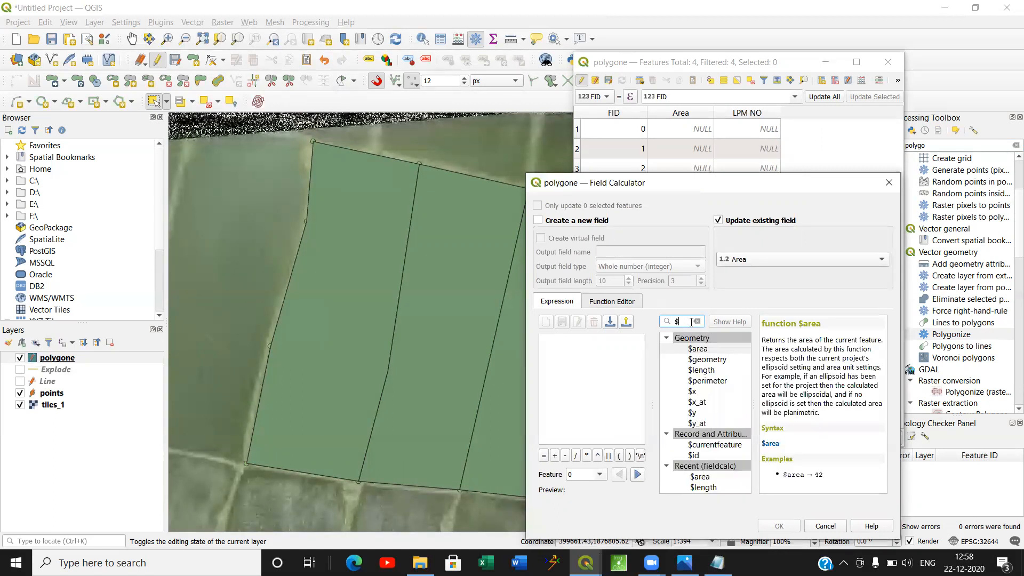
left_click(697, 349)
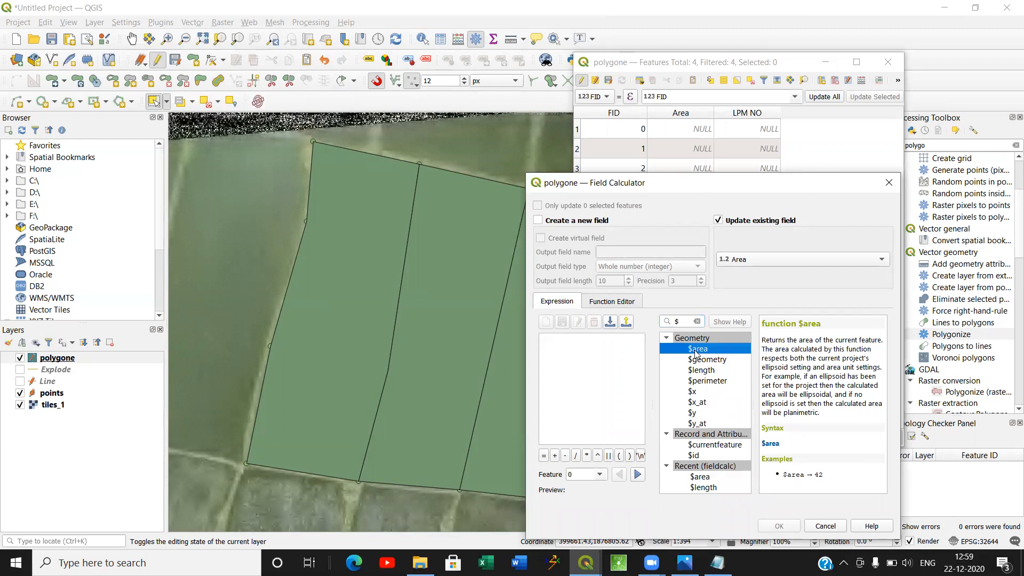
double_click(695, 350)
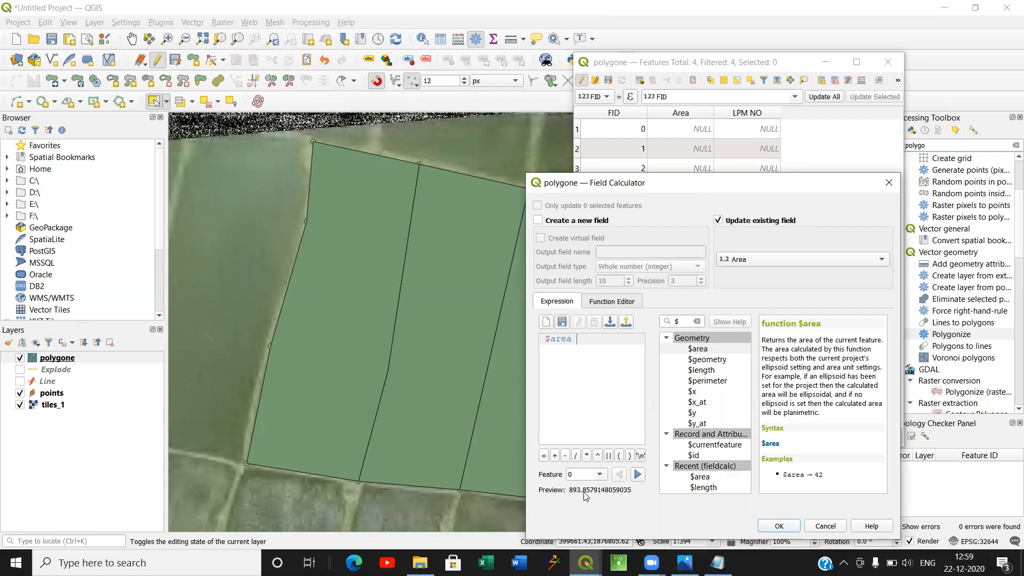
left_click(779, 526)
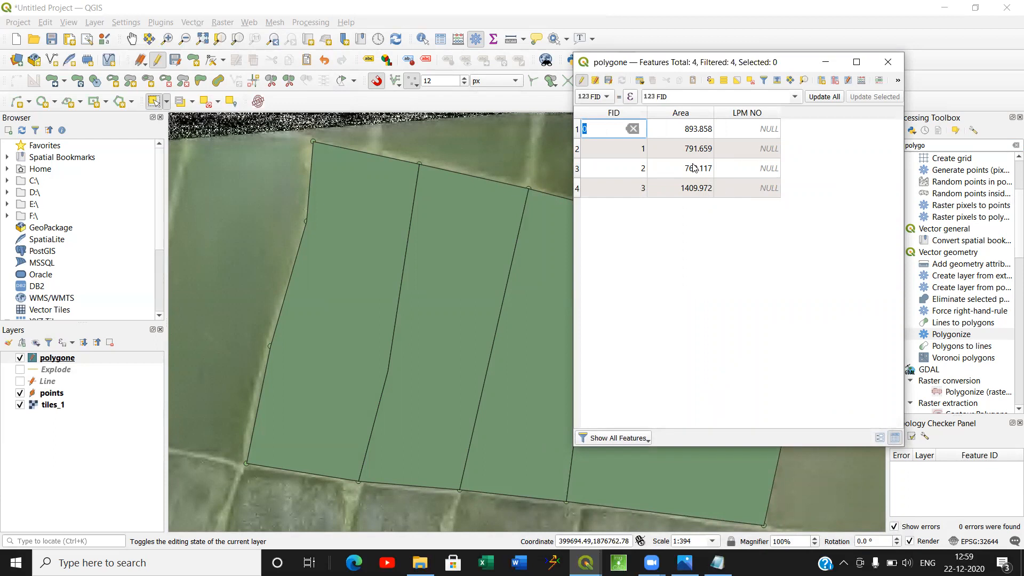
Number the four parcels 1, 2, 3 and 4 in row order in the LPM NO field.
double_click(747, 130)
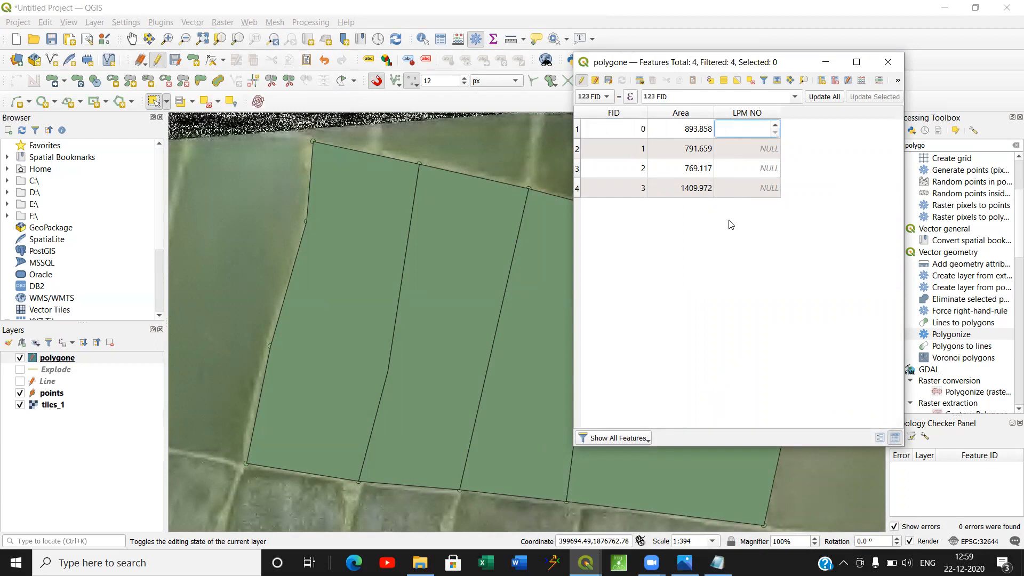
left_click(577, 131)
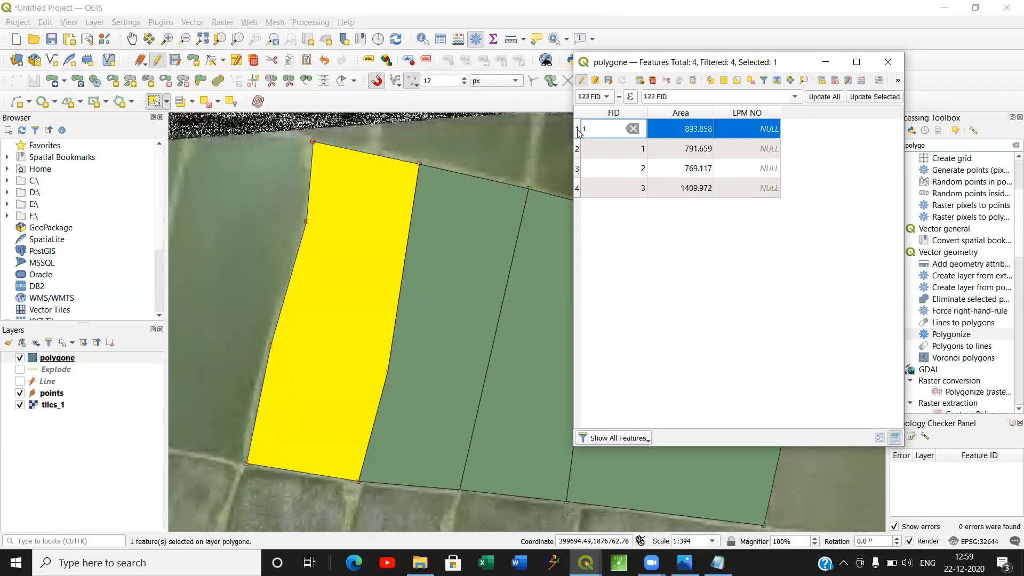
key("Escape")
double_click(752, 129)
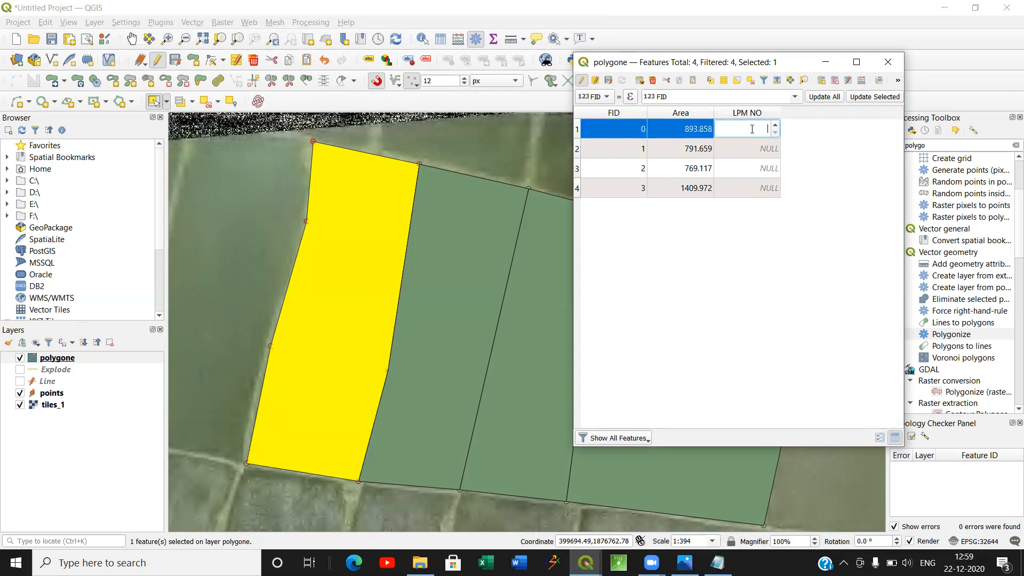
left_click(576, 152)
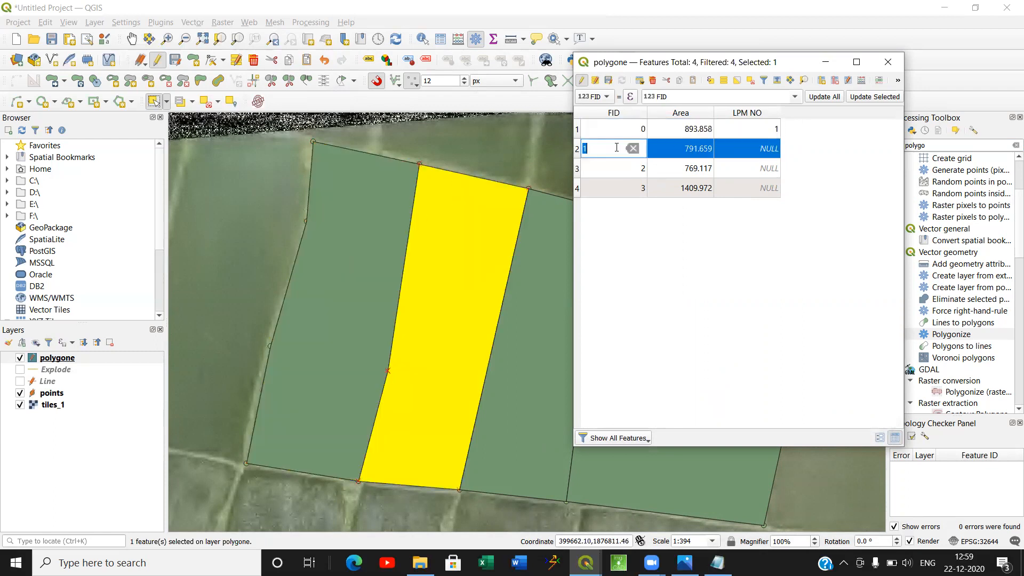
double_click(760, 149)
type("2")
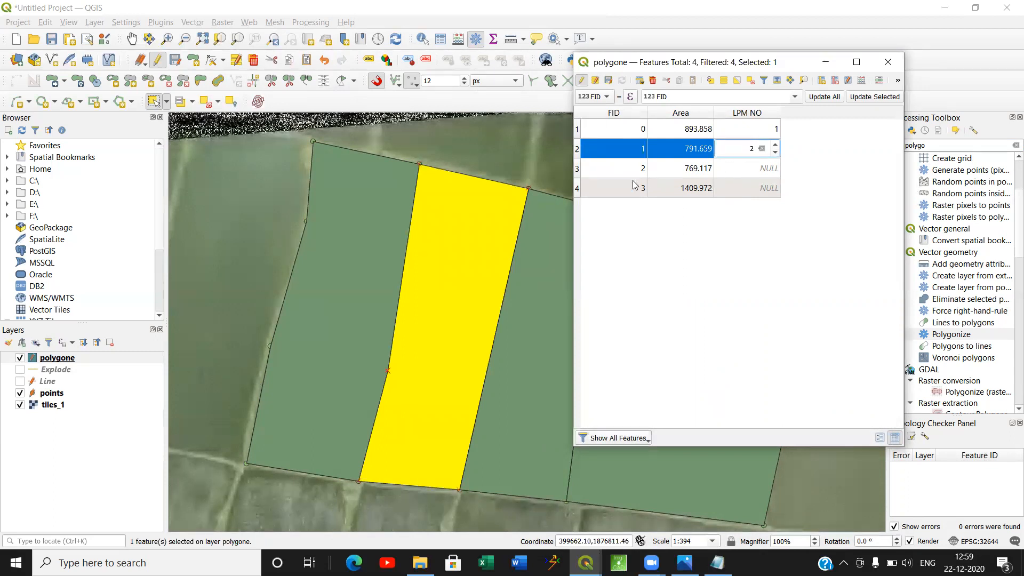
key("Tab")
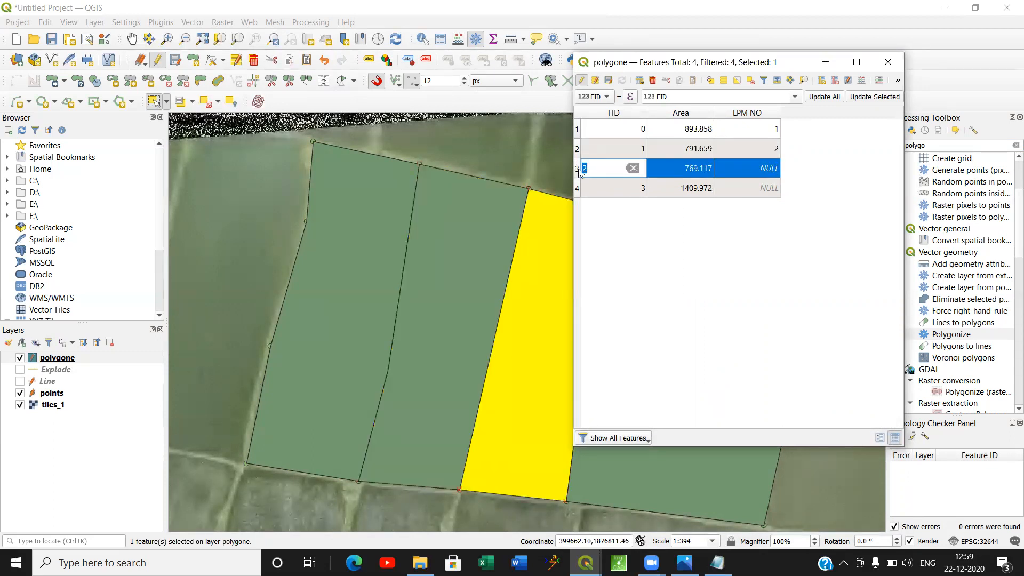
double_click(752, 169)
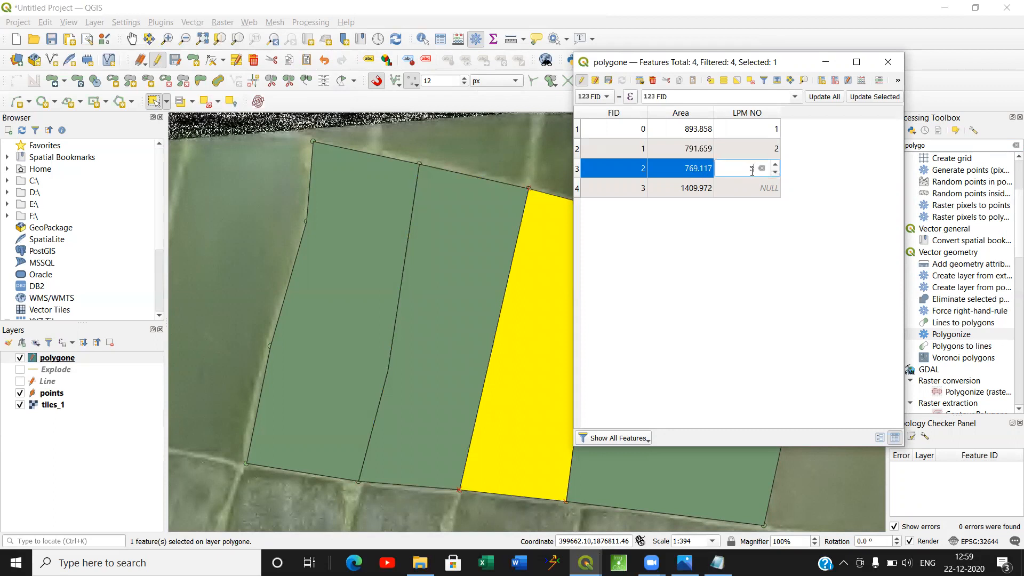
double_click(753, 189)
type("4")
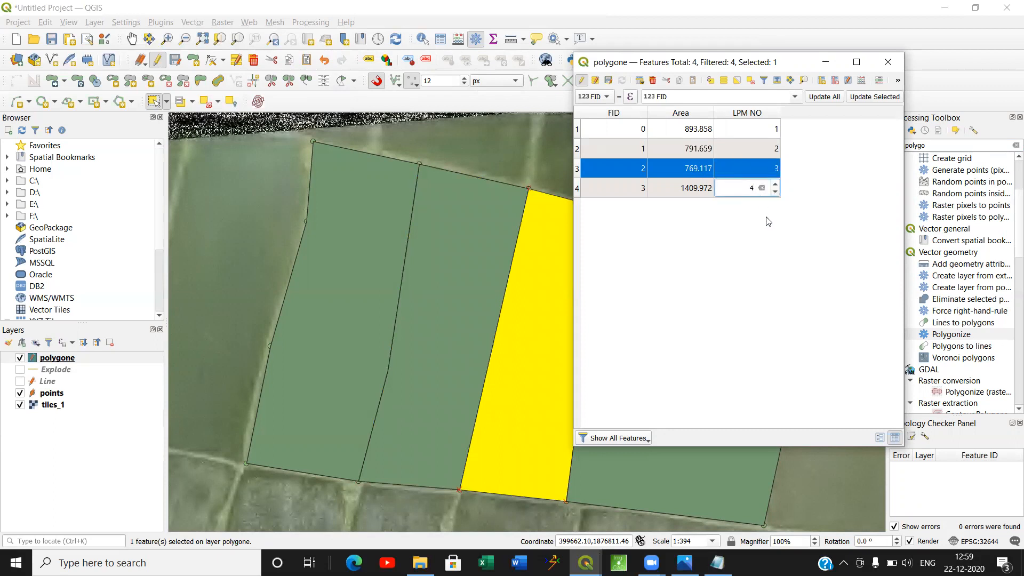
key("Return")
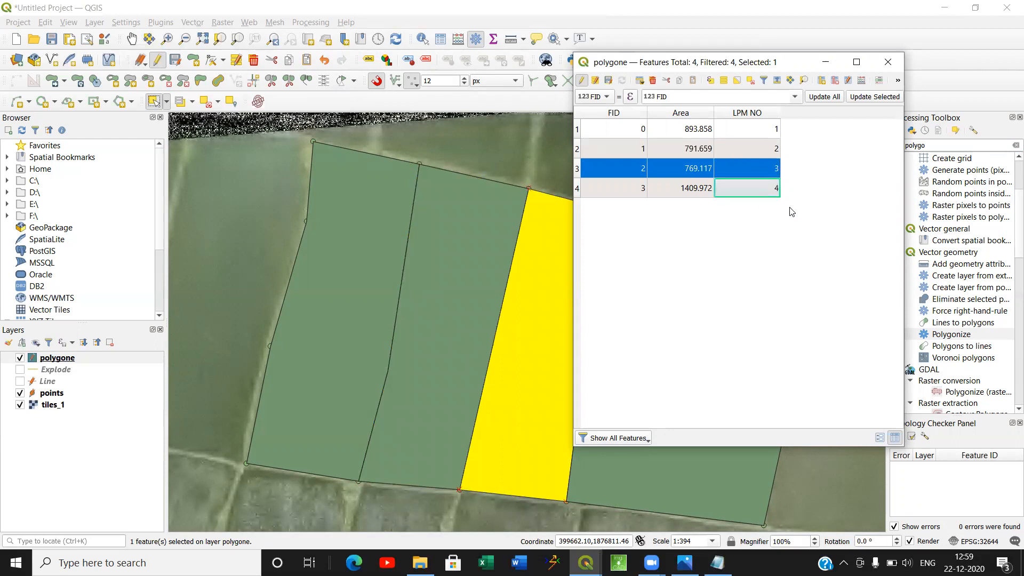
Save the polygone layer's edits, close its attribute table and clear the feature selection.
left_click(608, 80)
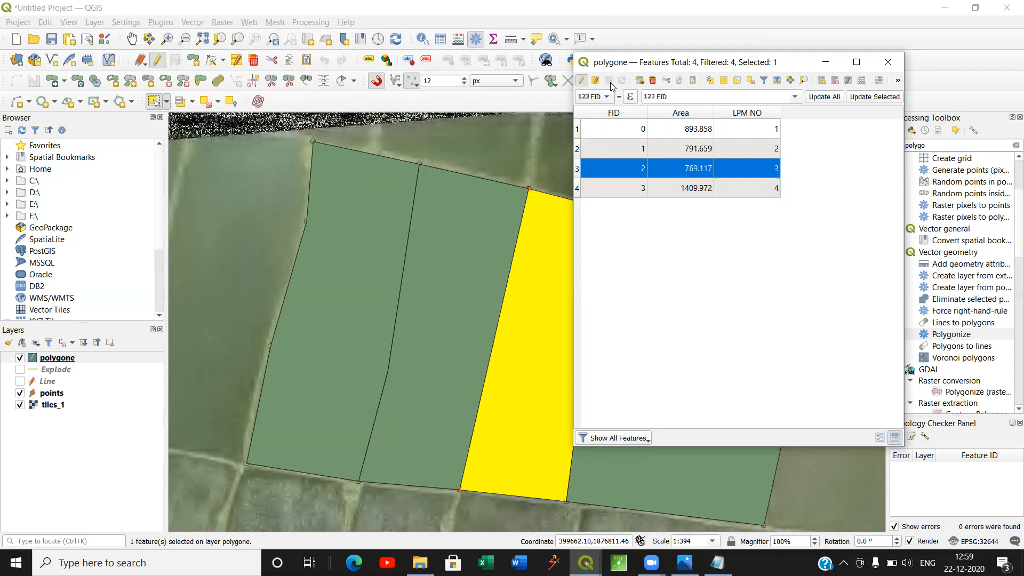
left_click(881, 68)
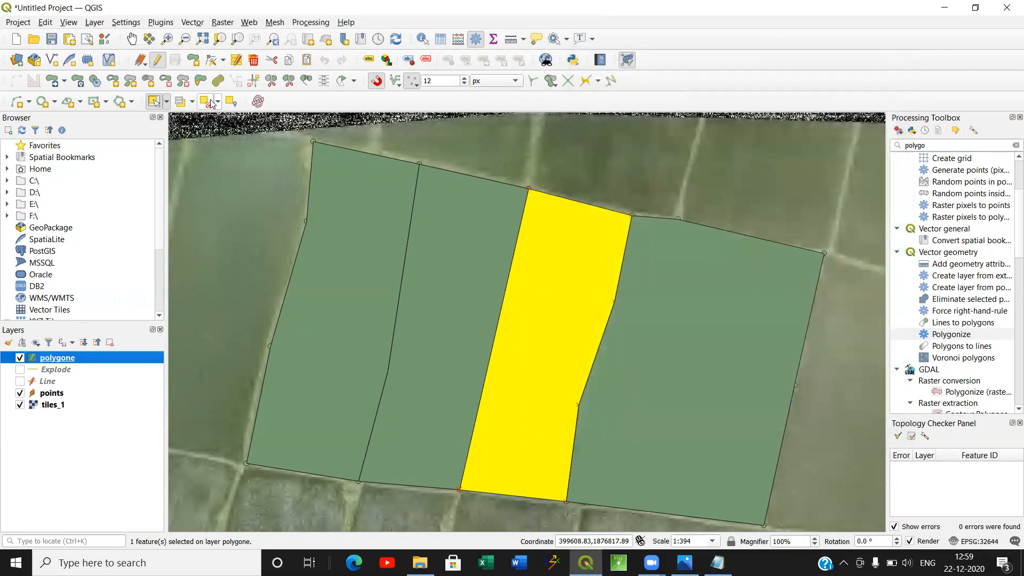
left_click(231, 101)
Turn on single labels for the polygone layer with the Area field as the label value.
right_click(61, 360)
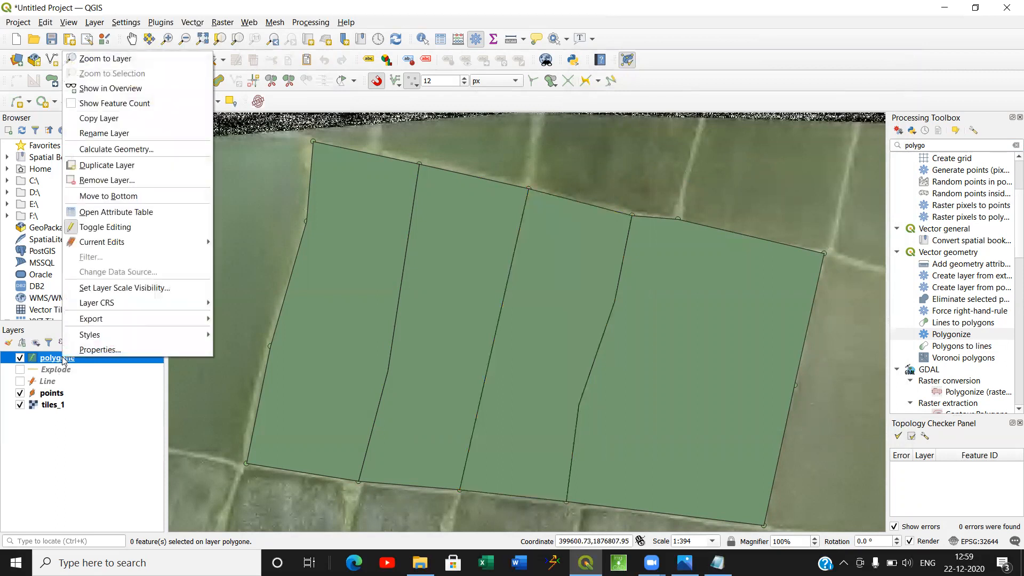
left_click(88, 350)
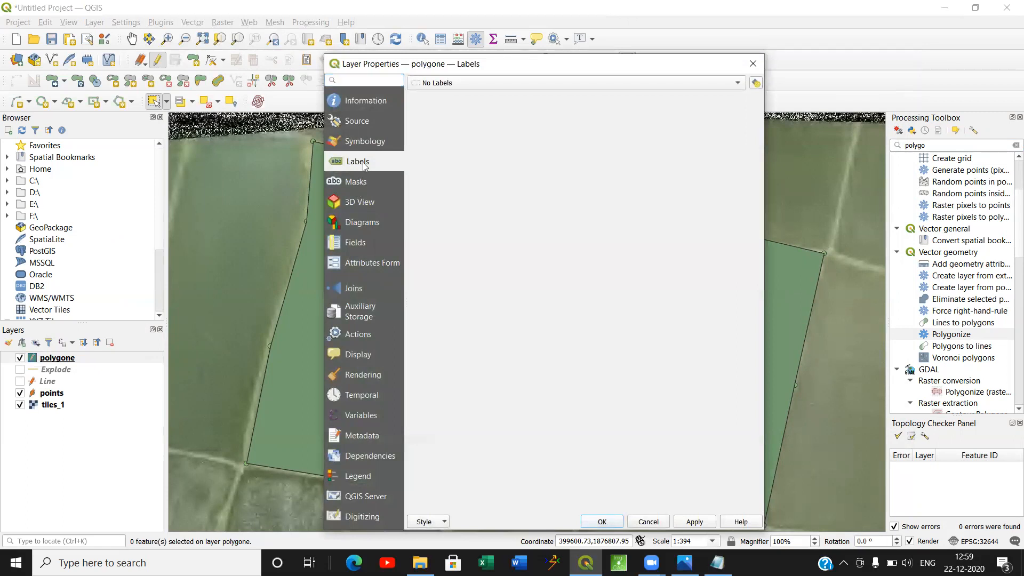
left_click(543, 85)
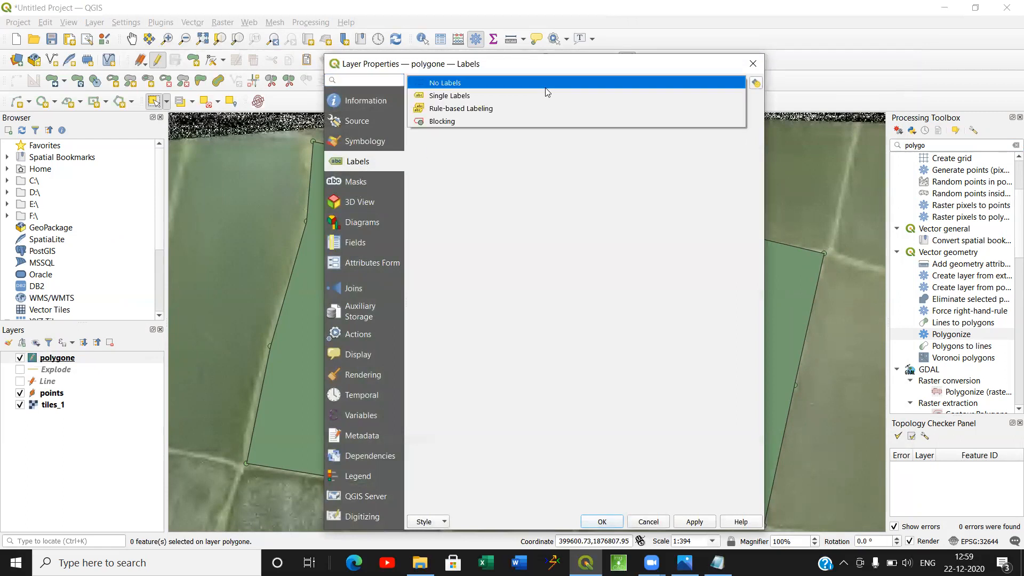
left_click(540, 95)
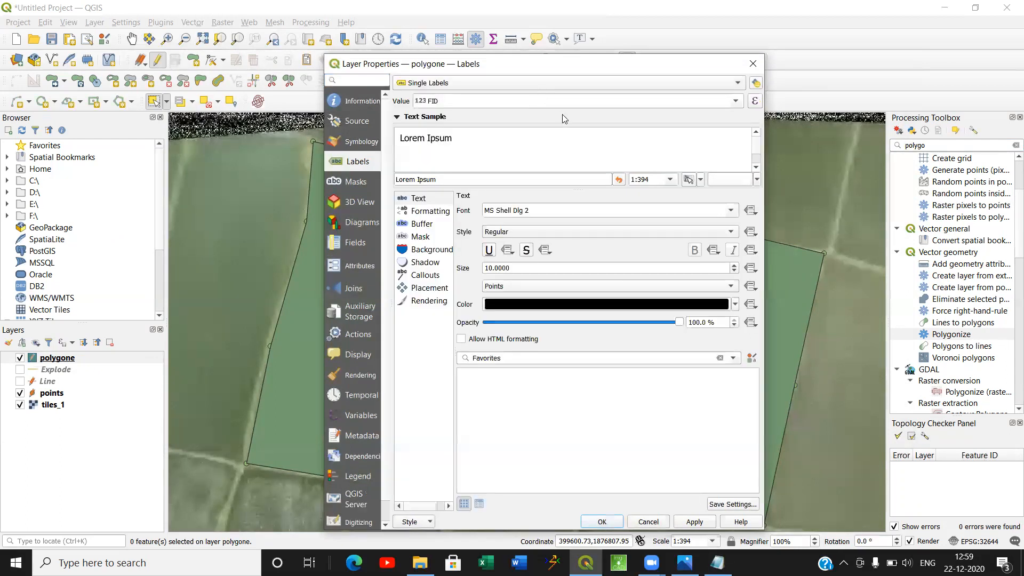
left_click(736, 100)
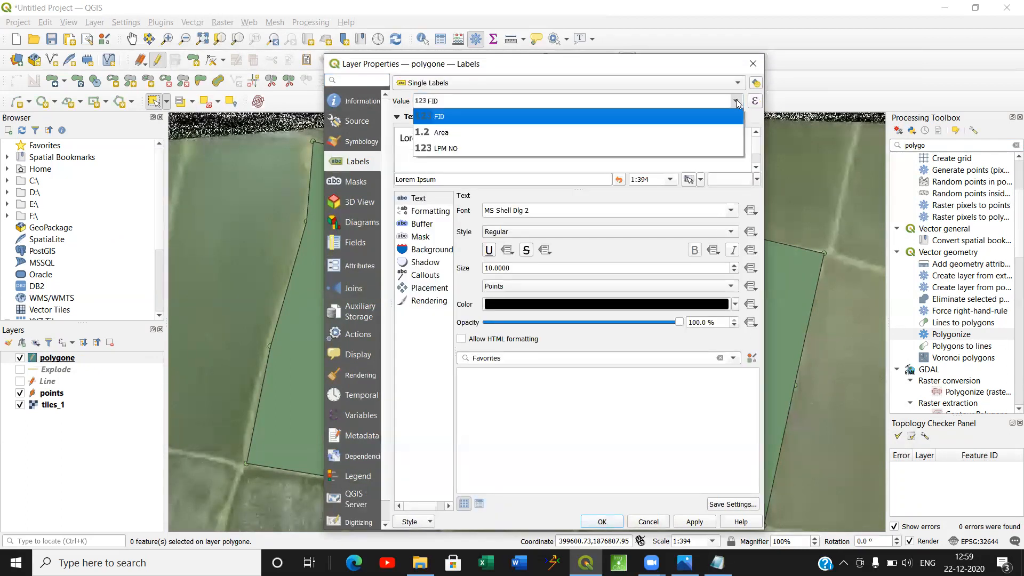
left_click(691, 132)
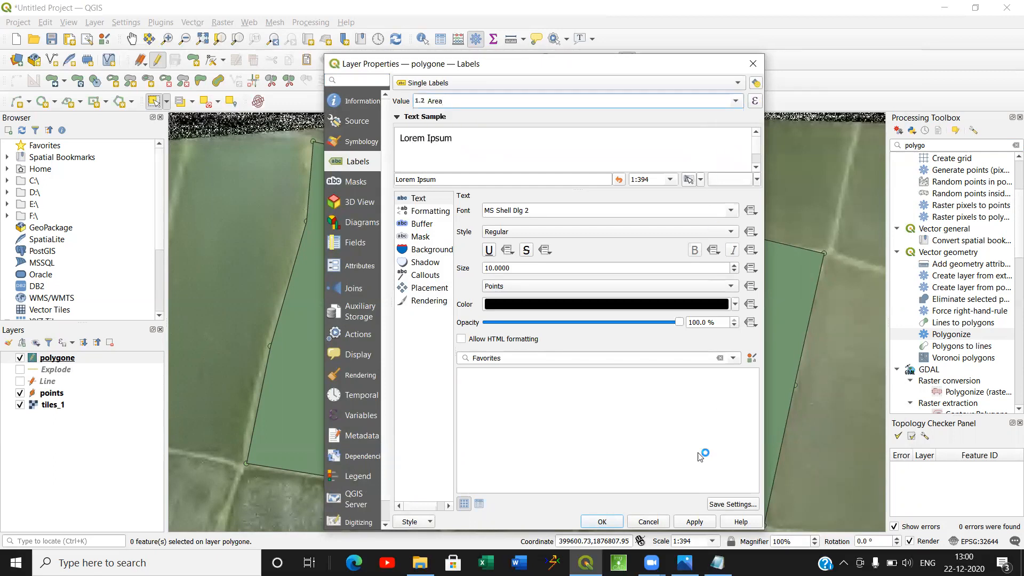
left_click(693, 523)
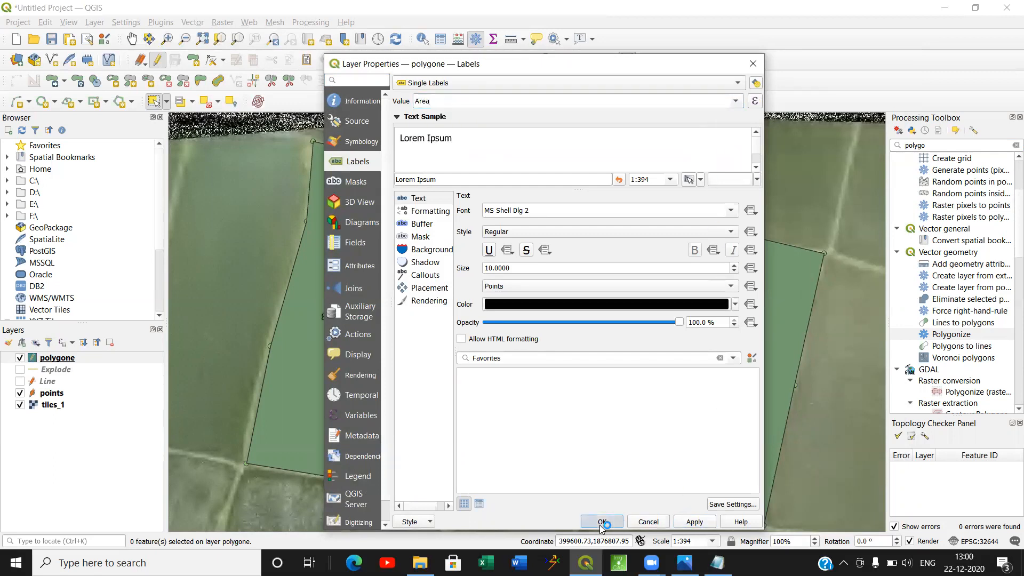
left_click(602, 521)
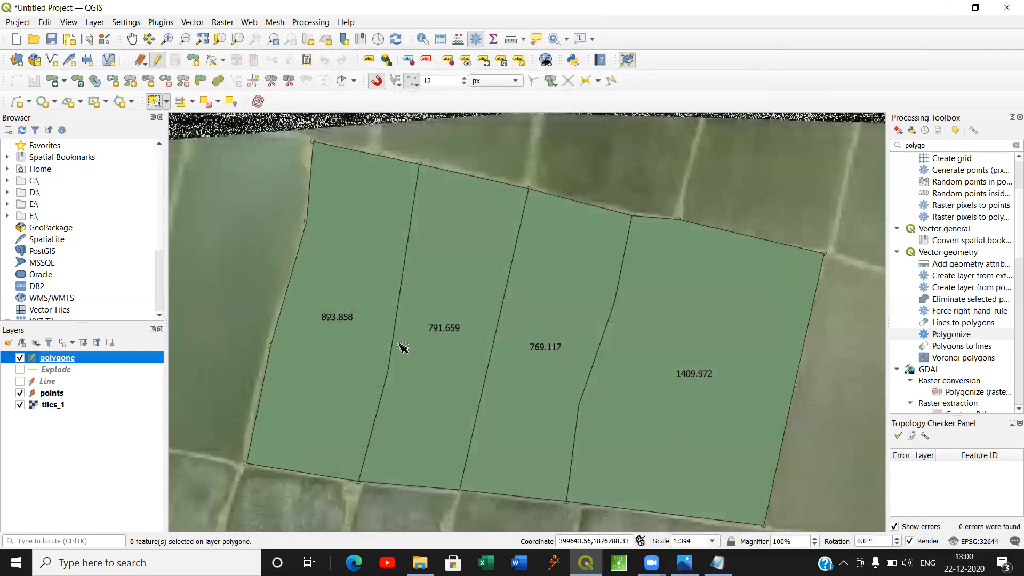
Change the polygone layer's label value to LPM NO and open it in the Expression Dialog.
right_click(64, 358)
left_click(86, 345)
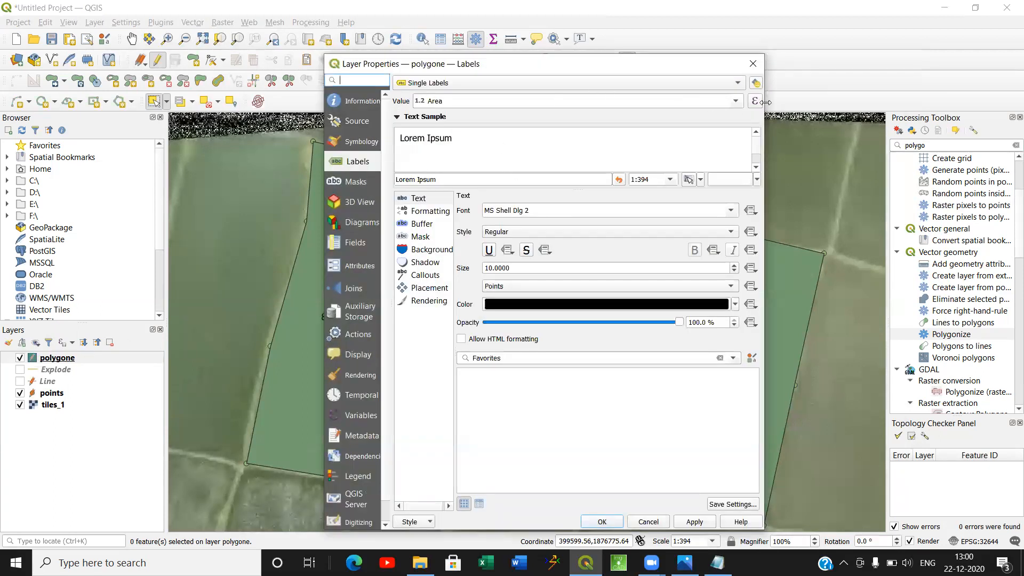
left_click(737, 101)
left_click(653, 147)
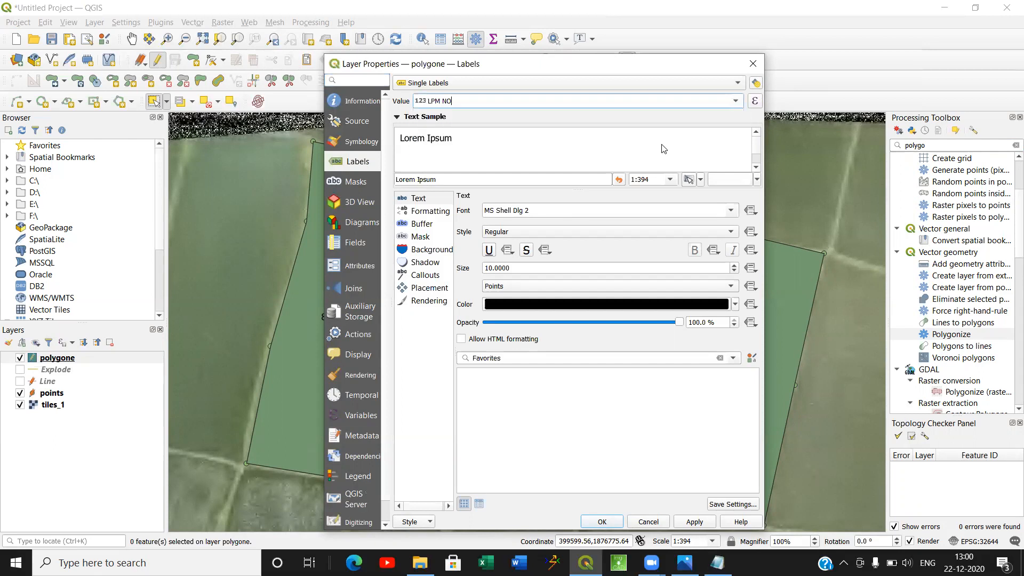
left_click(754, 102)
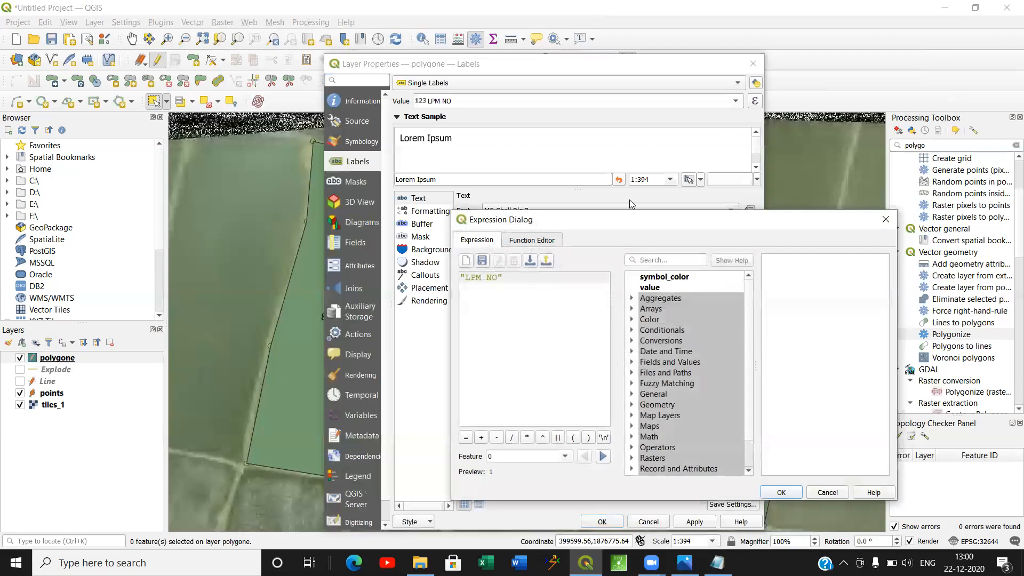
left_click_drag(630, 223, 575, 154)
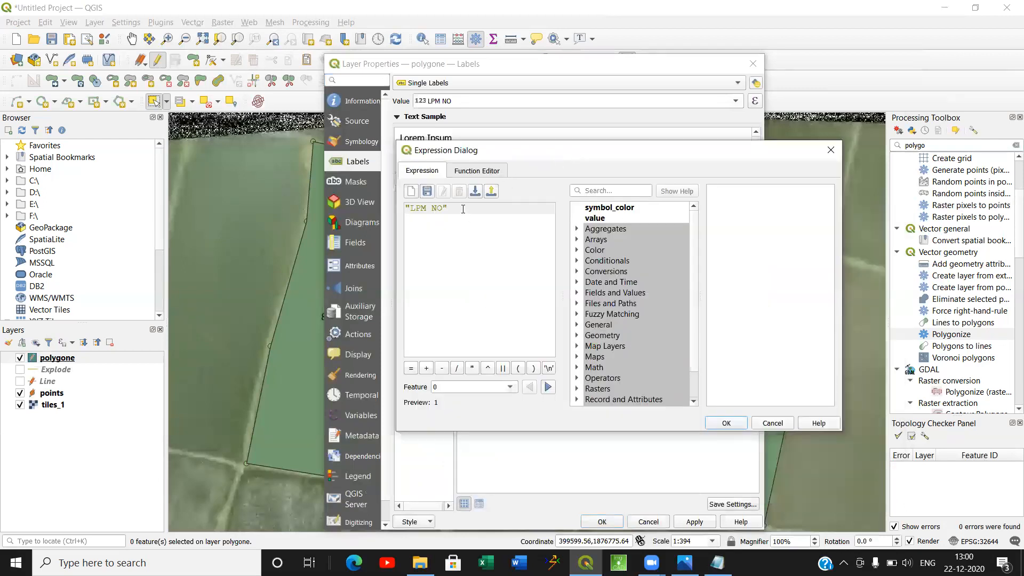
Extend the label expression to "LPM NO" || '\n' || "area" and apply it to the polygone layer.
left_click(504, 369)
key("BackSpace")
key("BackSpace")
key("BackSpace")
left_click(504, 368)
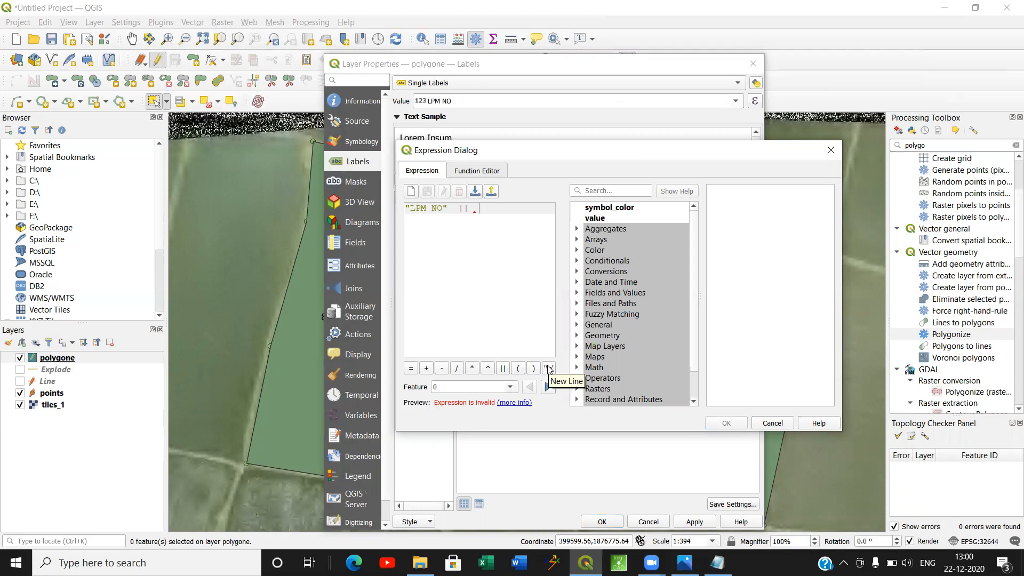
left_click(549, 368)
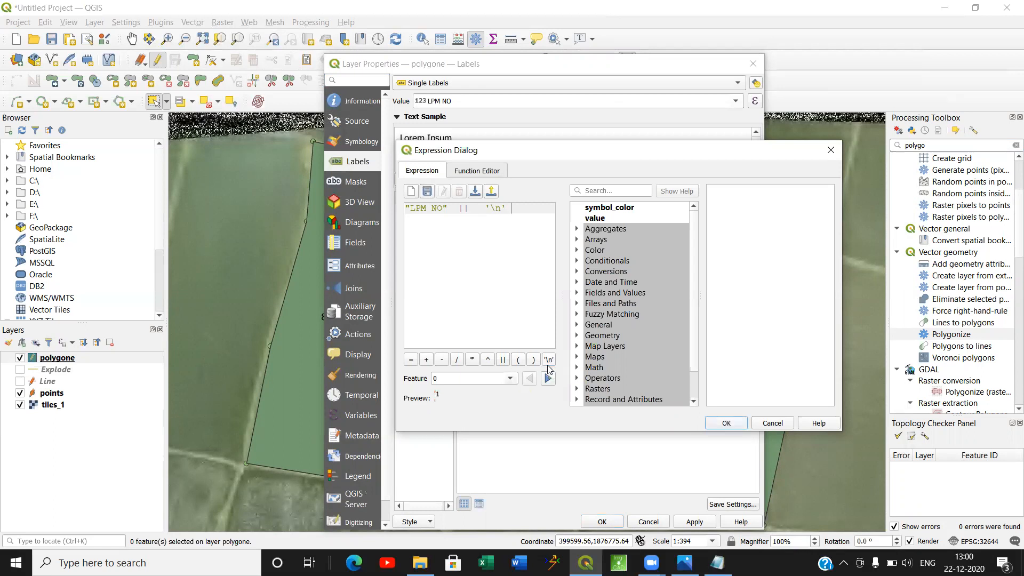
left_click(507, 362)
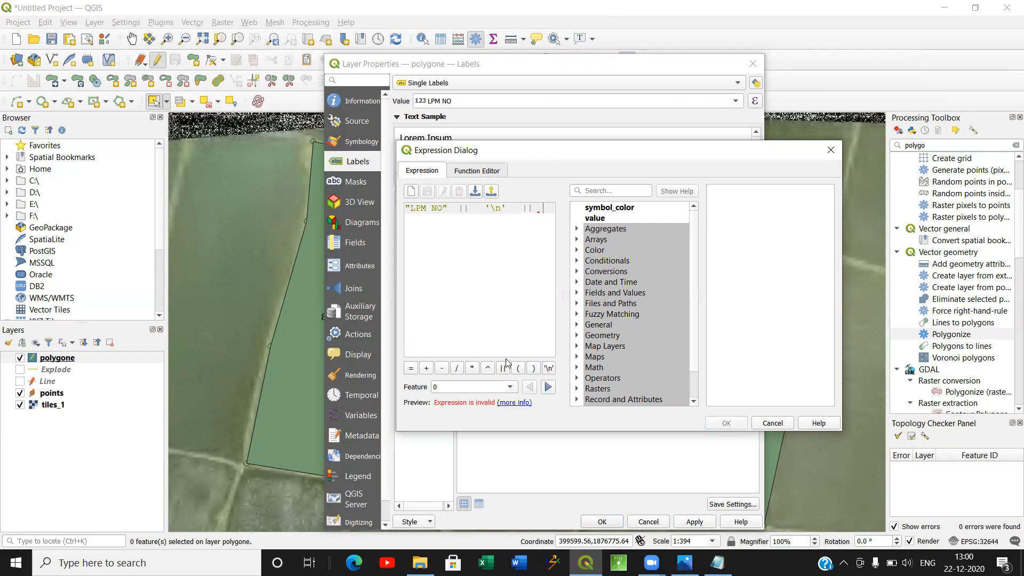
type("\"area")
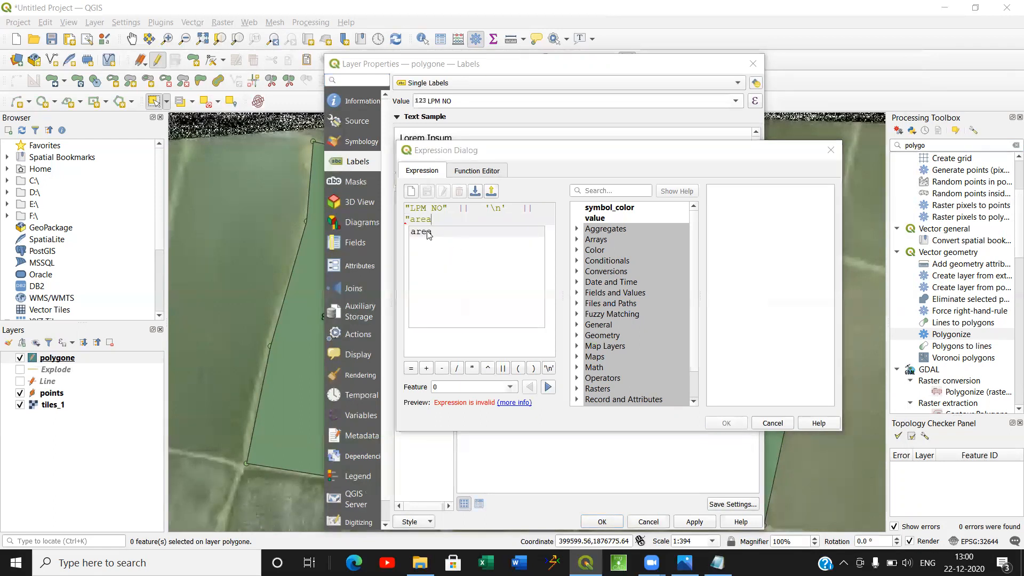
left_click(429, 233)
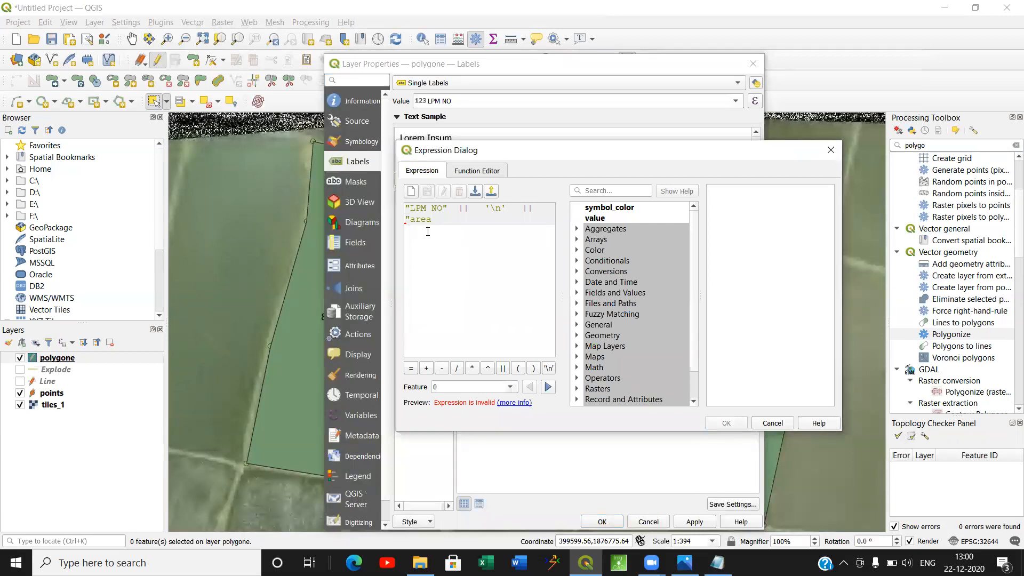
type("\"")
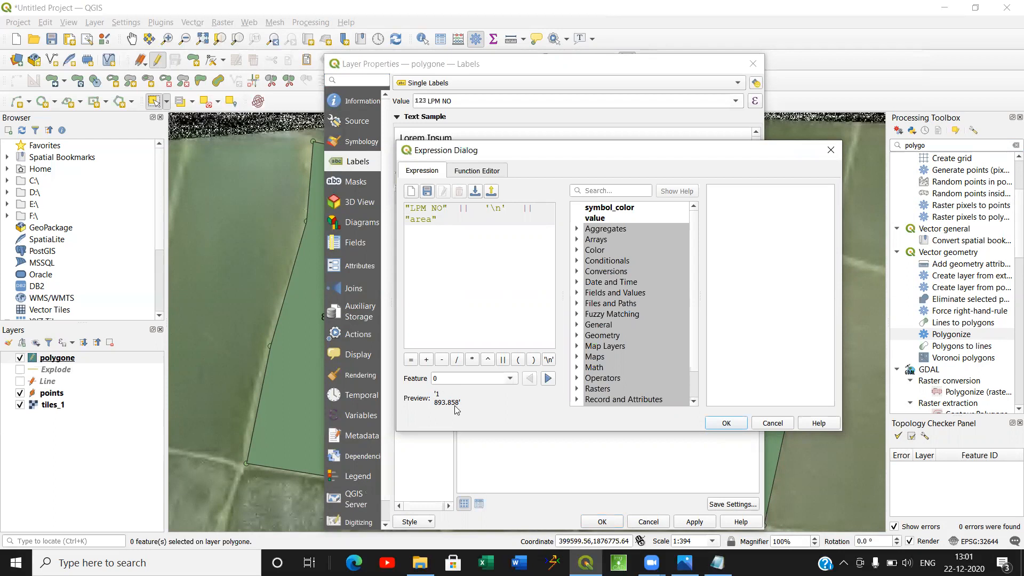
left_click(724, 423)
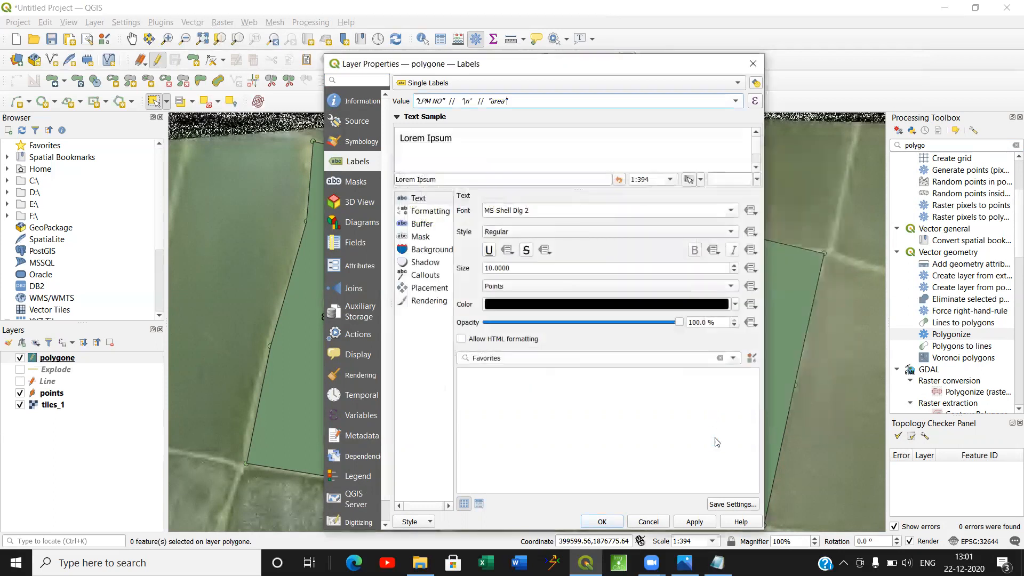
left_click(603, 521)
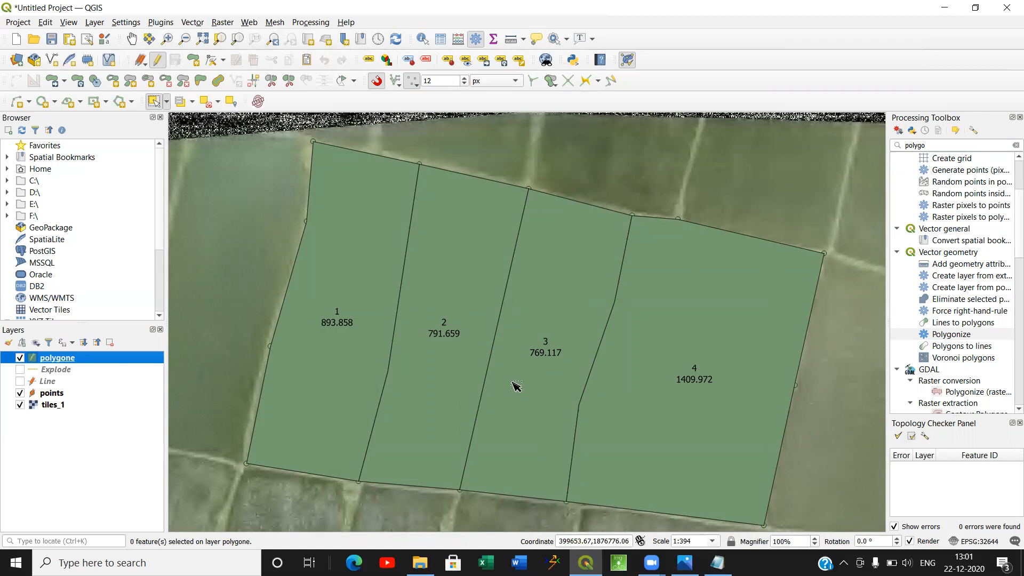
Make the Explode layer visible and open its attribute table at the LENGTH field.
left_click(20, 369)
left_click(50, 369)
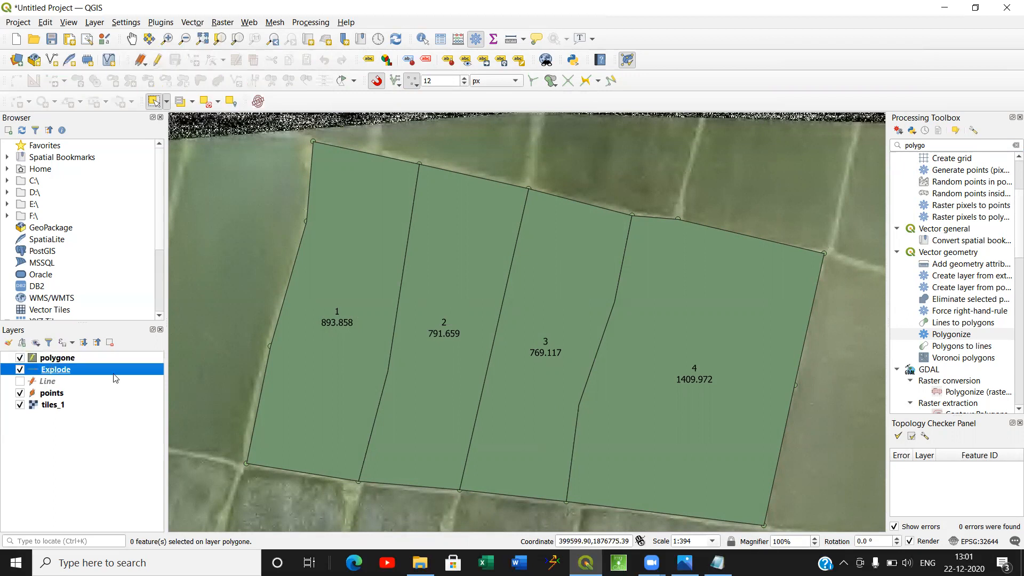
right_click(88, 371)
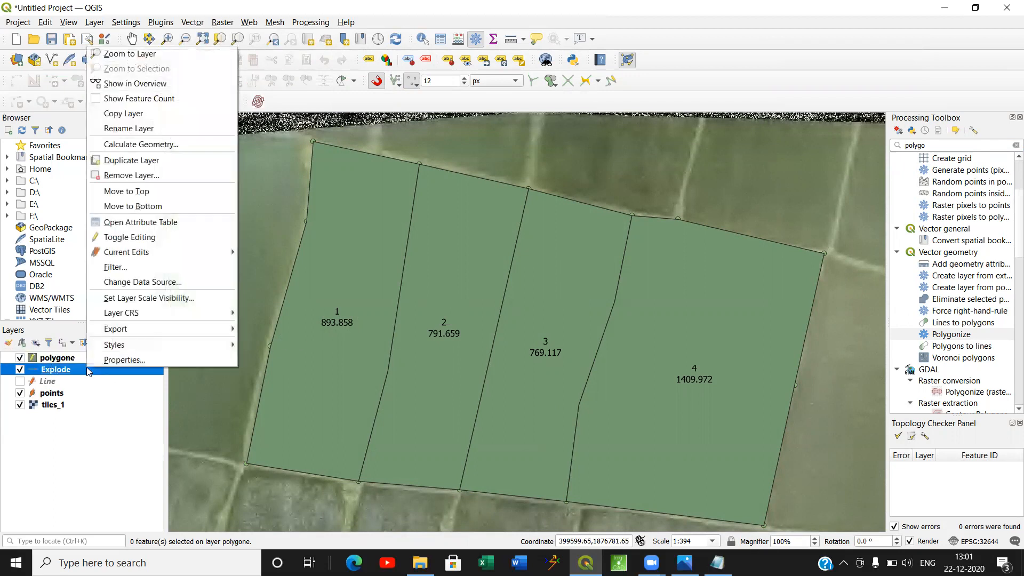
left_click(176, 222)
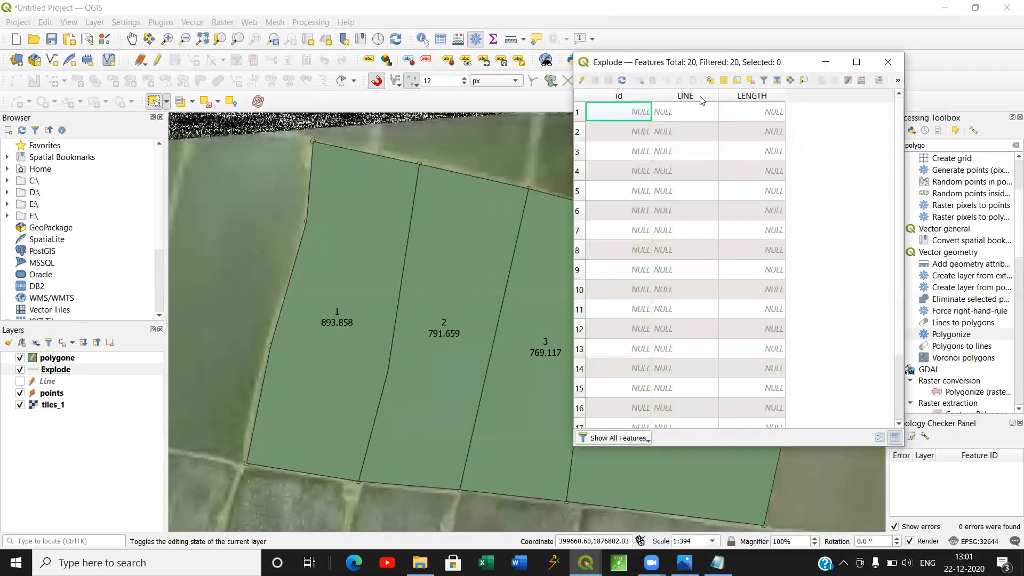
left_click(747, 110)
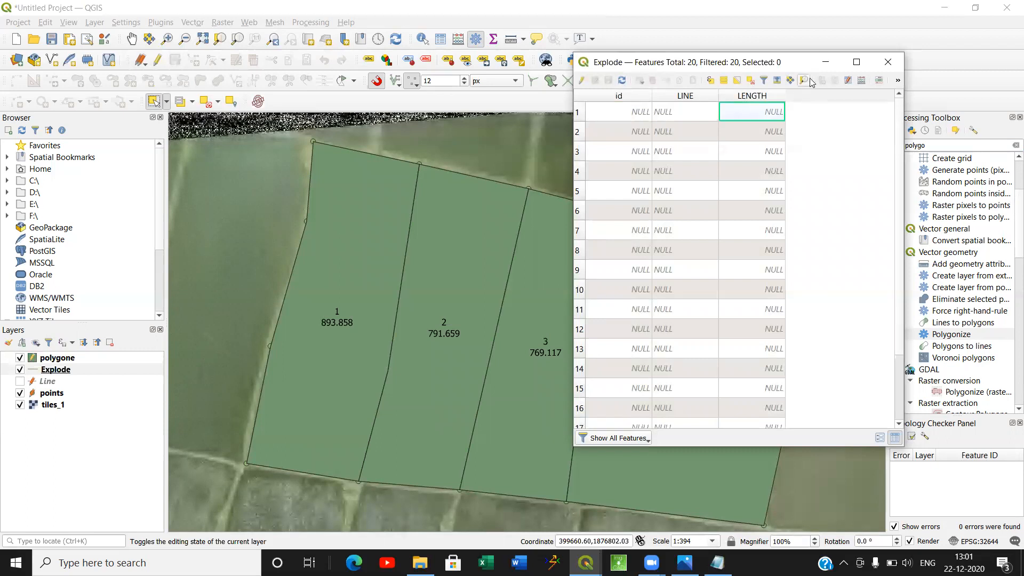
Update the existing LENGTH field of the Explode layer with the $length expression using the Field Calculator.
left_click(862, 80)
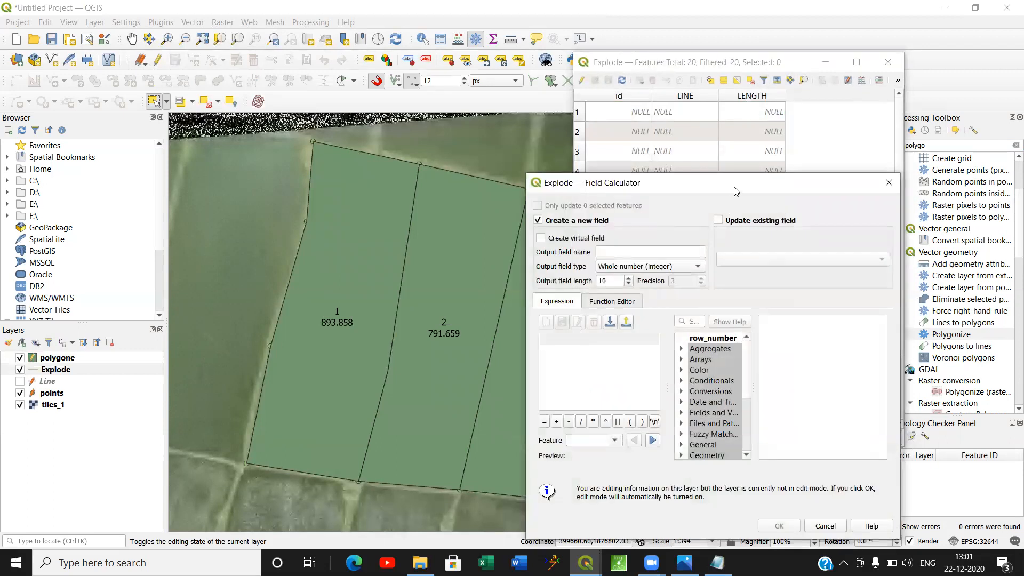
left_click(651, 159)
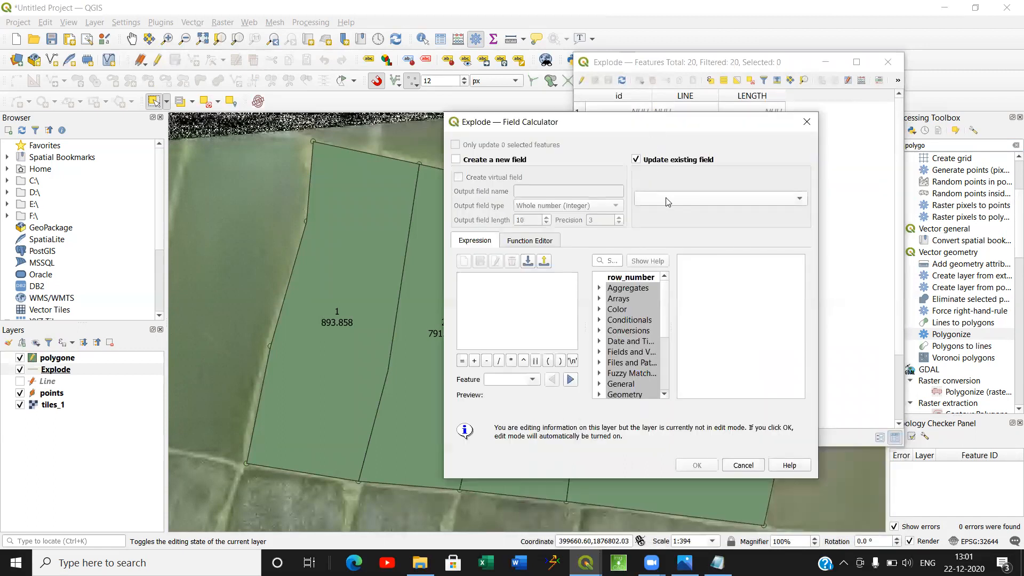
left_click(666, 199)
left_click(669, 224)
type("$")
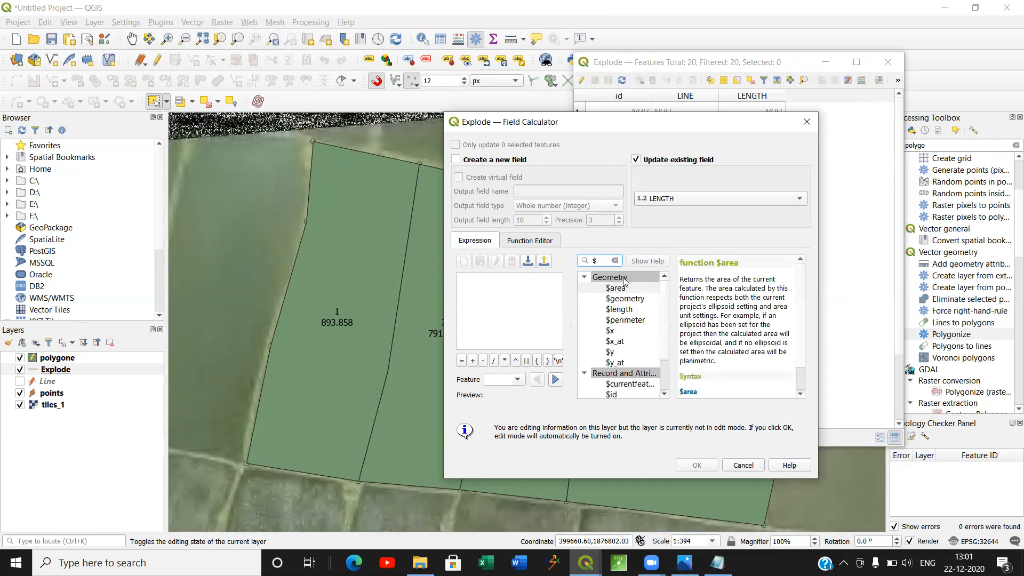
left_click(618, 312)
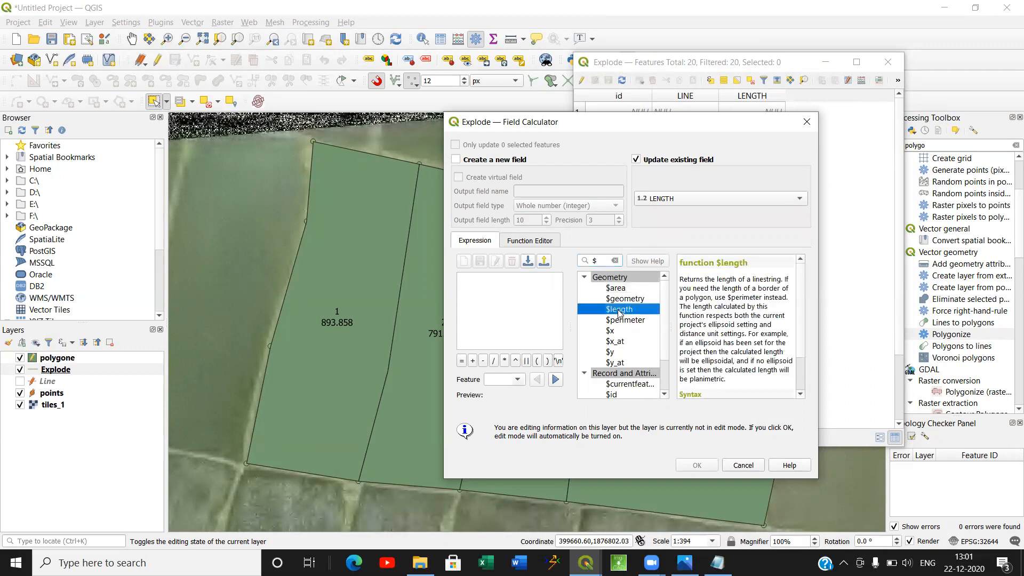
double_click(621, 310)
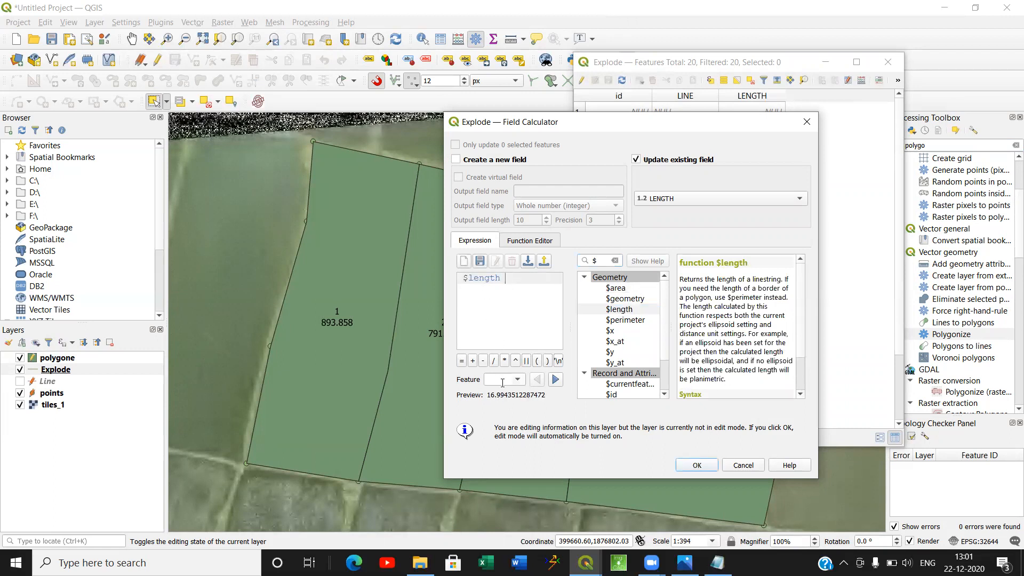
left_click(692, 466)
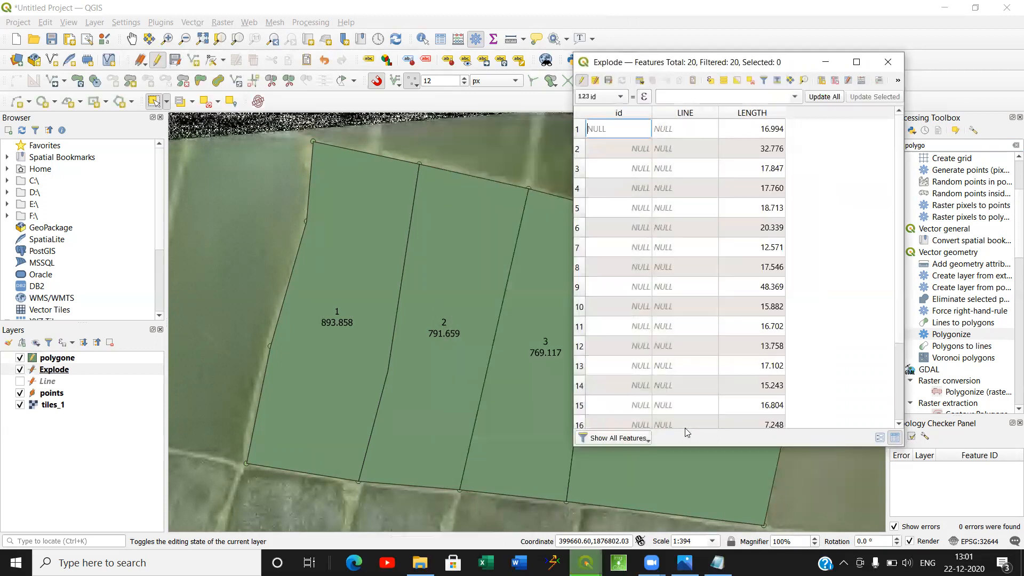
Save the edits to the Explode layer and close its attribute table.
scroll(778, 241, "down", 2)
scroll(778, 241, "up", 2)
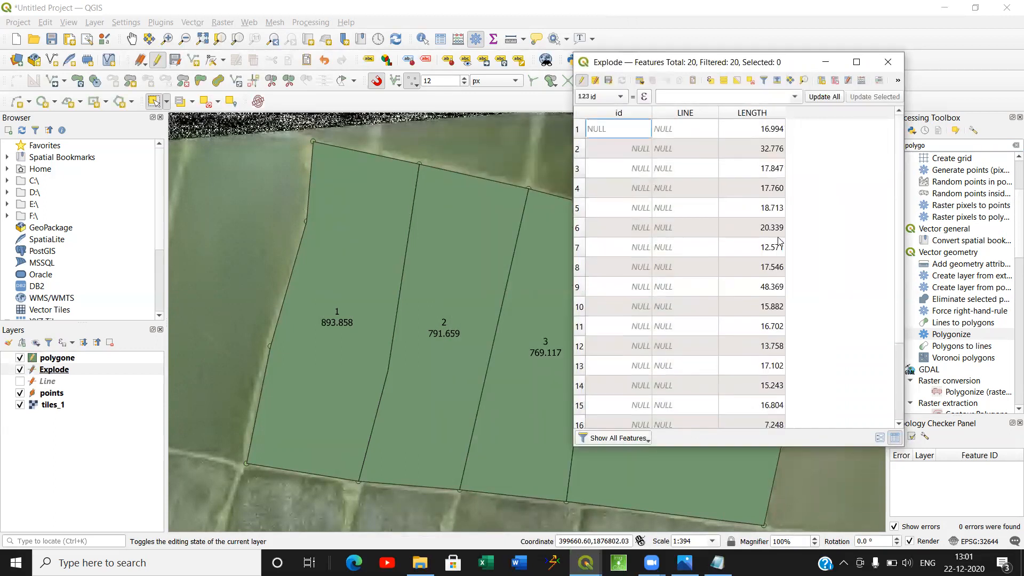
left_click(609, 84)
left_click(894, 63)
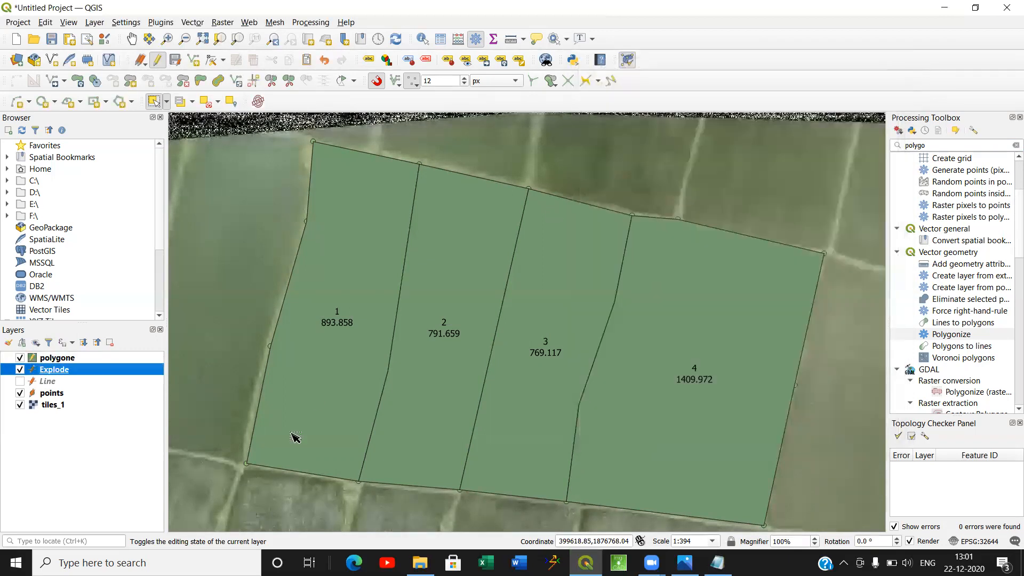
Turn on single labels for the Explode layer with LENGTH as the label value and check them on the parcel boundaries.
right_click(56, 369)
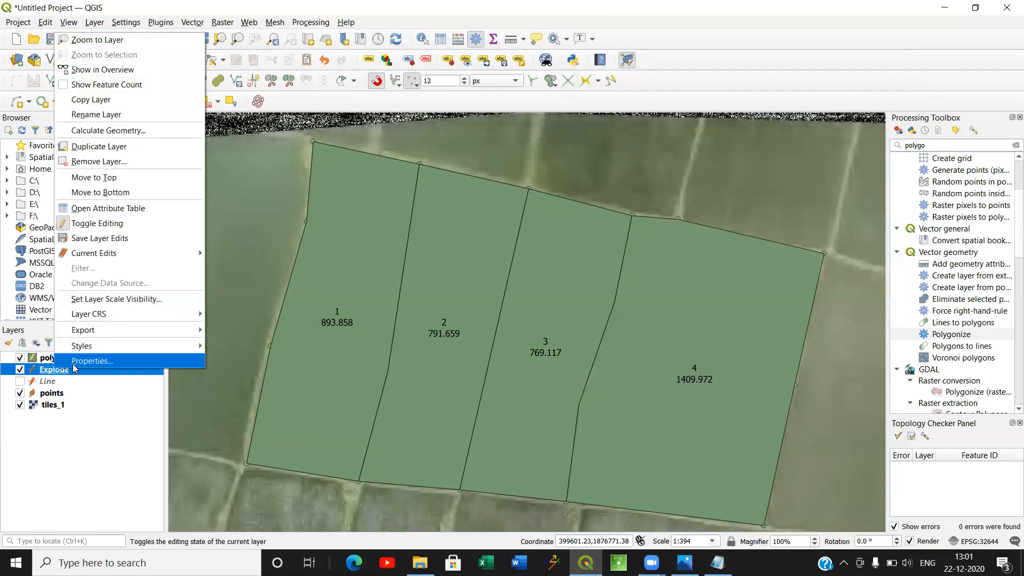
left_click(74, 363)
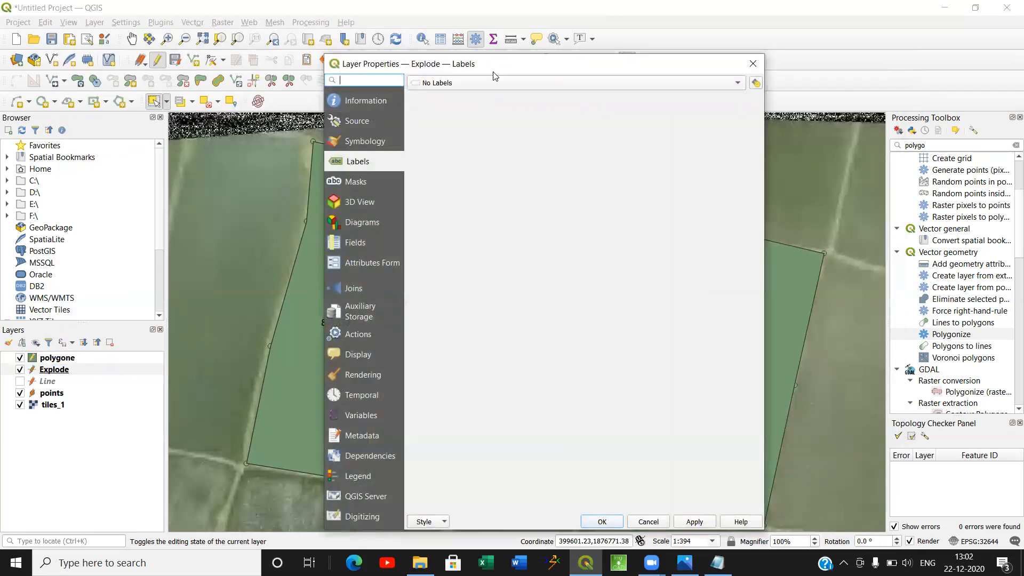
left_click(488, 83)
left_click(488, 93)
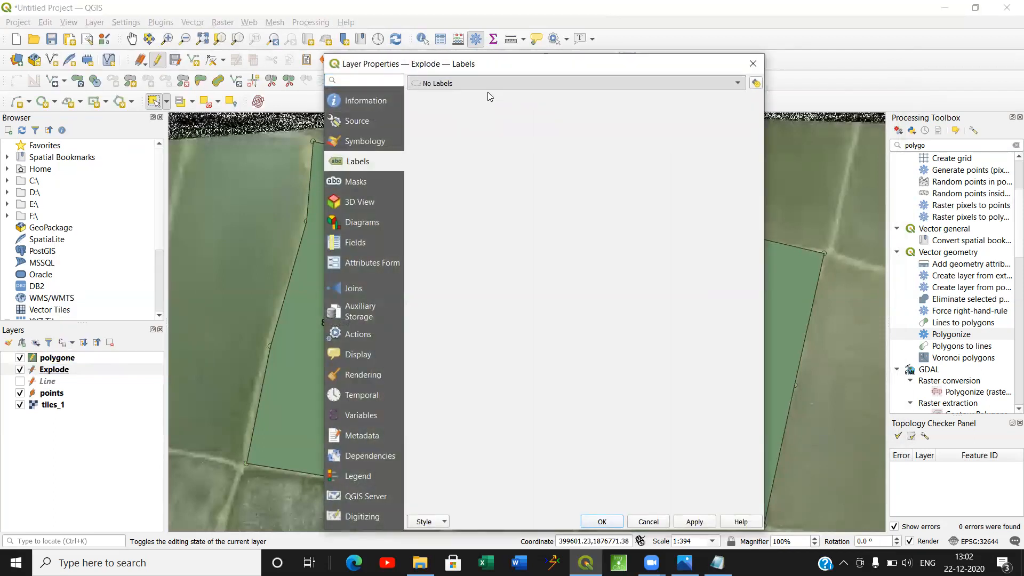
left_click(735, 103)
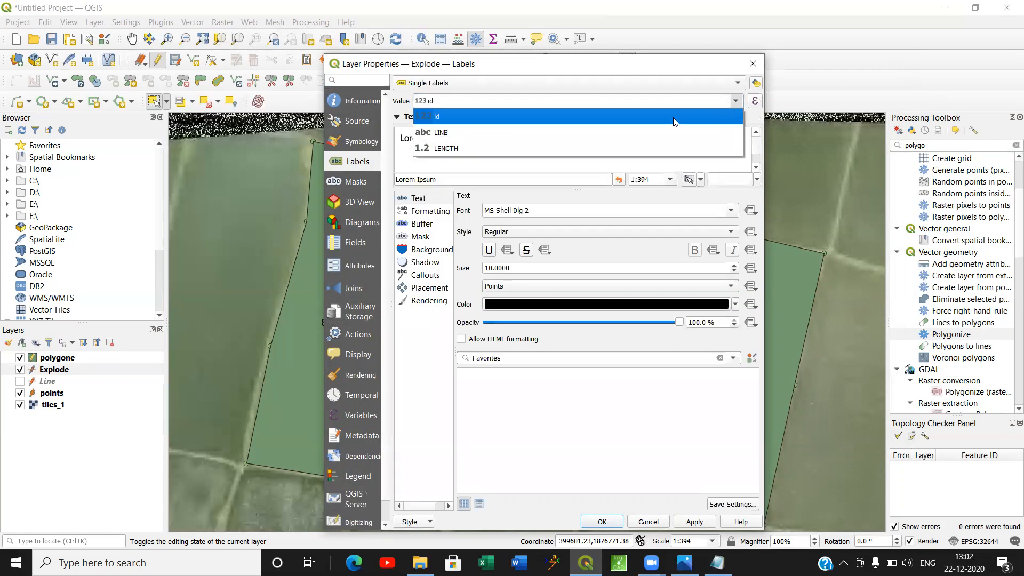
left_click(646, 143)
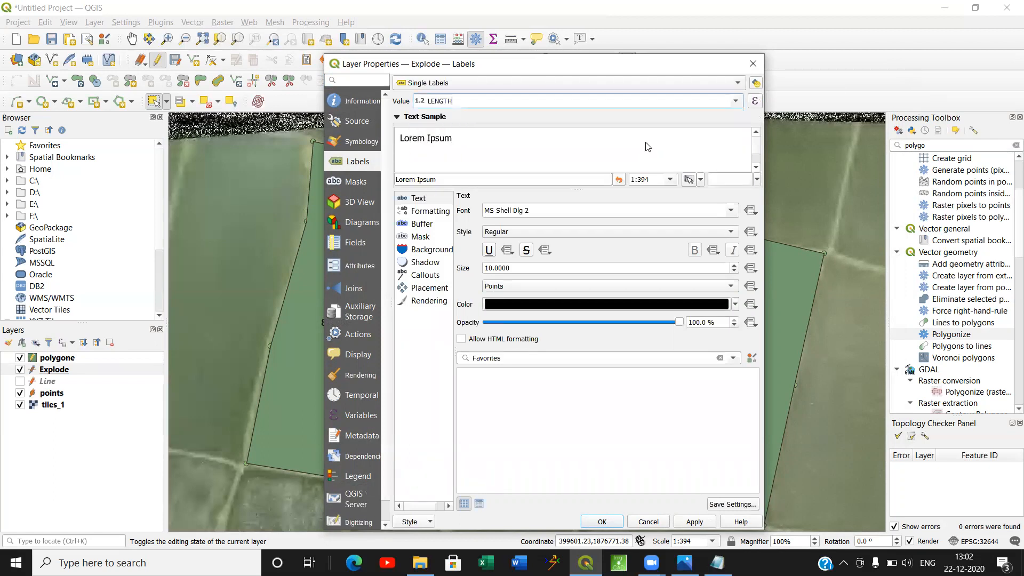
left_click(692, 522)
left_click(602, 521)
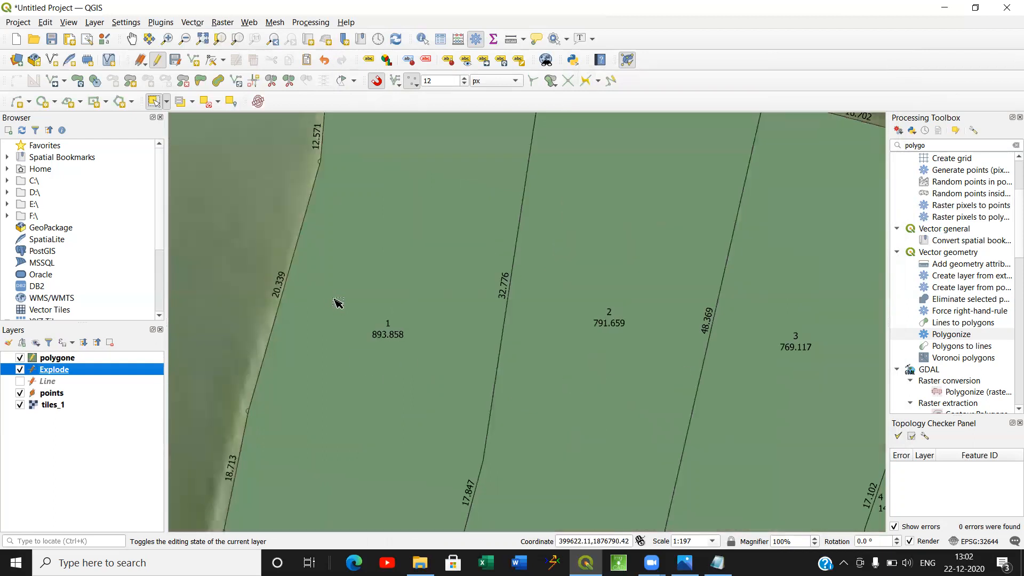
left_click_drag(400, 252, 330, 395)
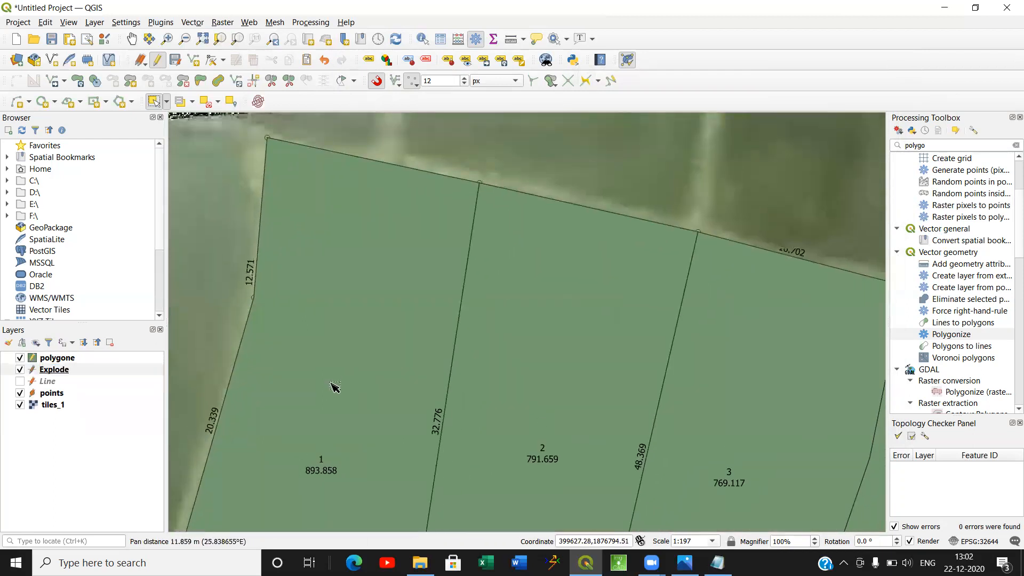
scroll(348, 345, "down", 1)
left_click_drag(459, 376, 435, 273)
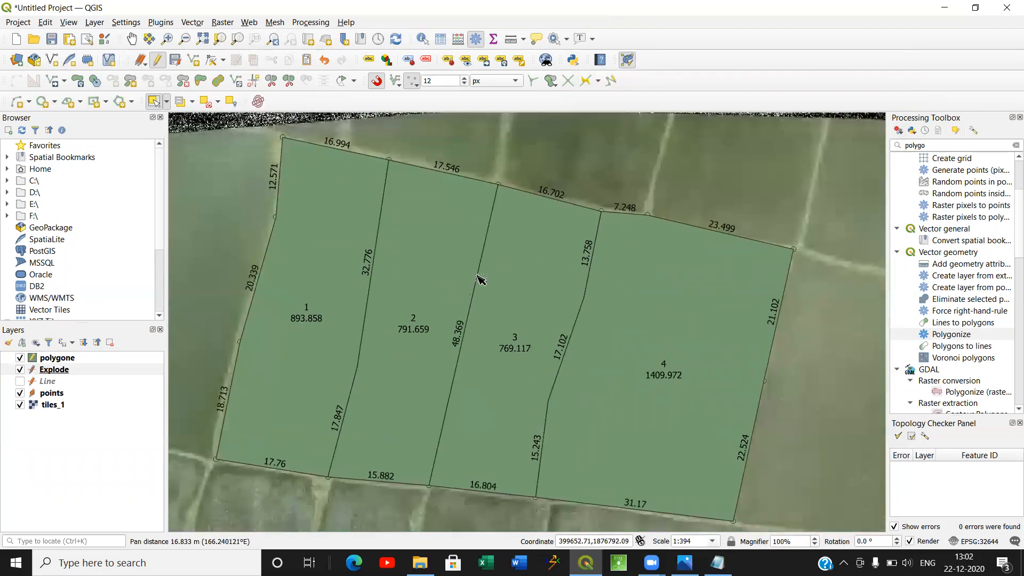
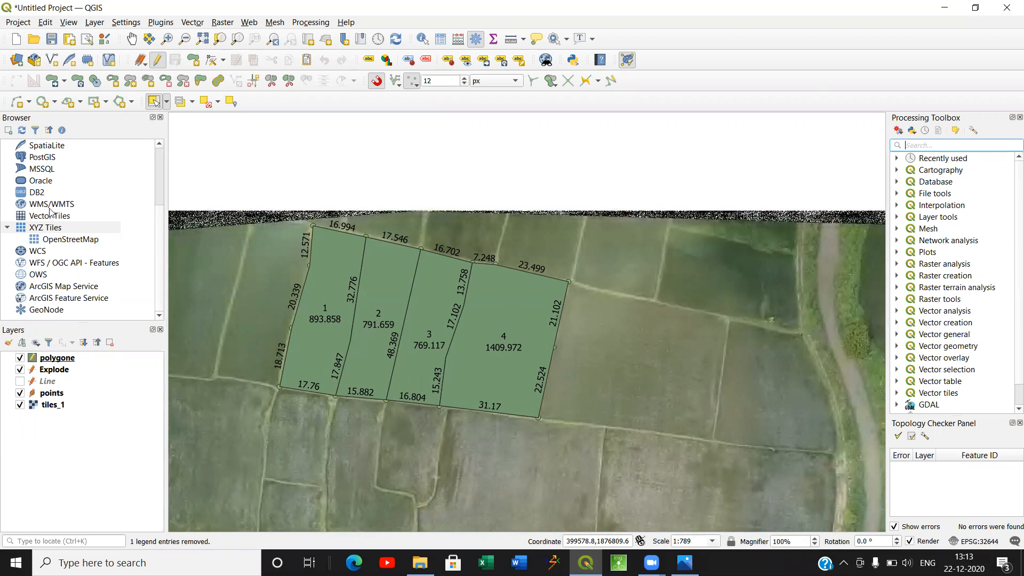
Start a new XYZ Tiles connection in the Browser and name it Google Map.
right_click(715, 40)
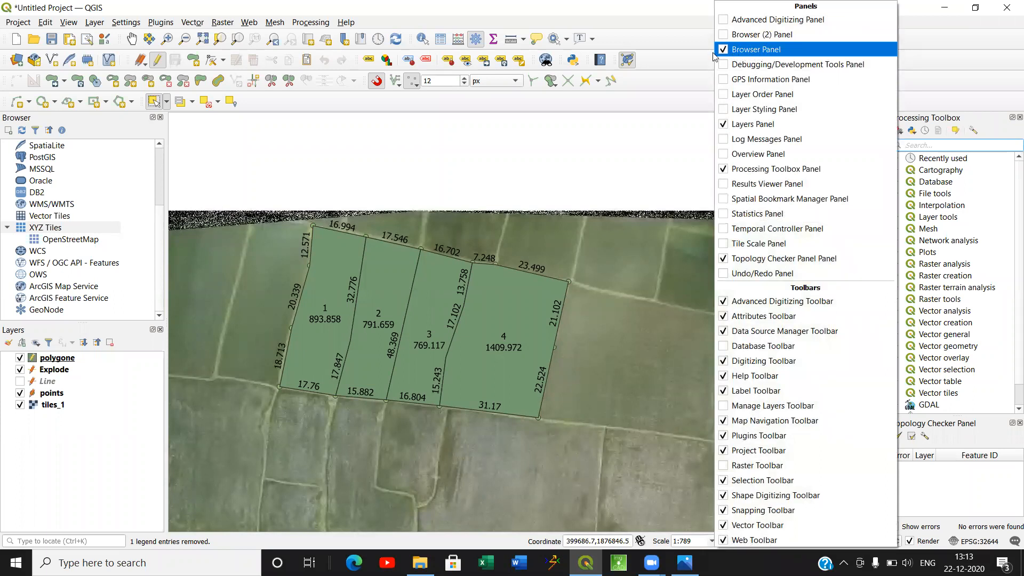
left_click(114, 129)
scroll(80, 189, "up", 3)
scroll(80, 190, "down", 3)
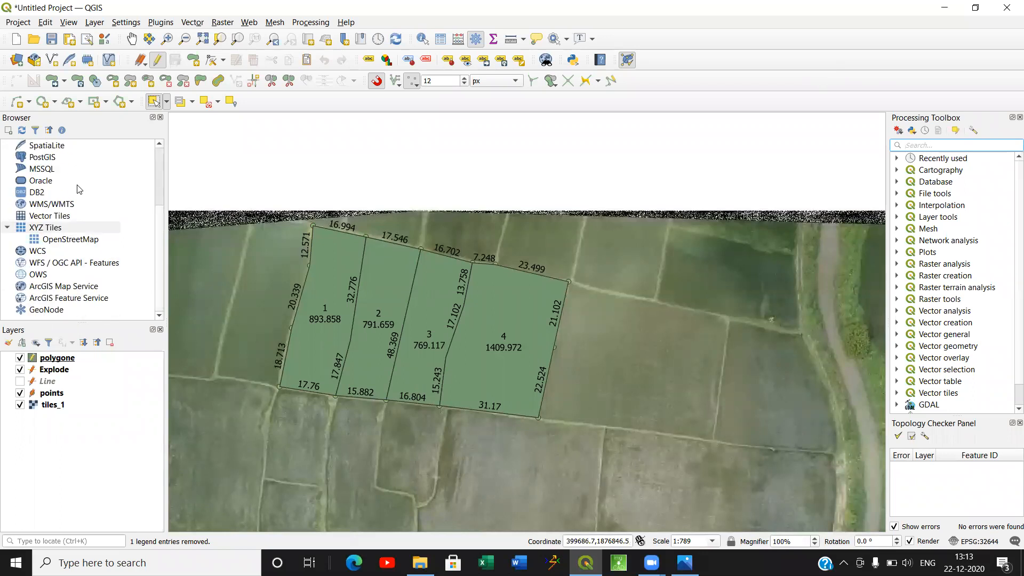
right_click(55, 231)
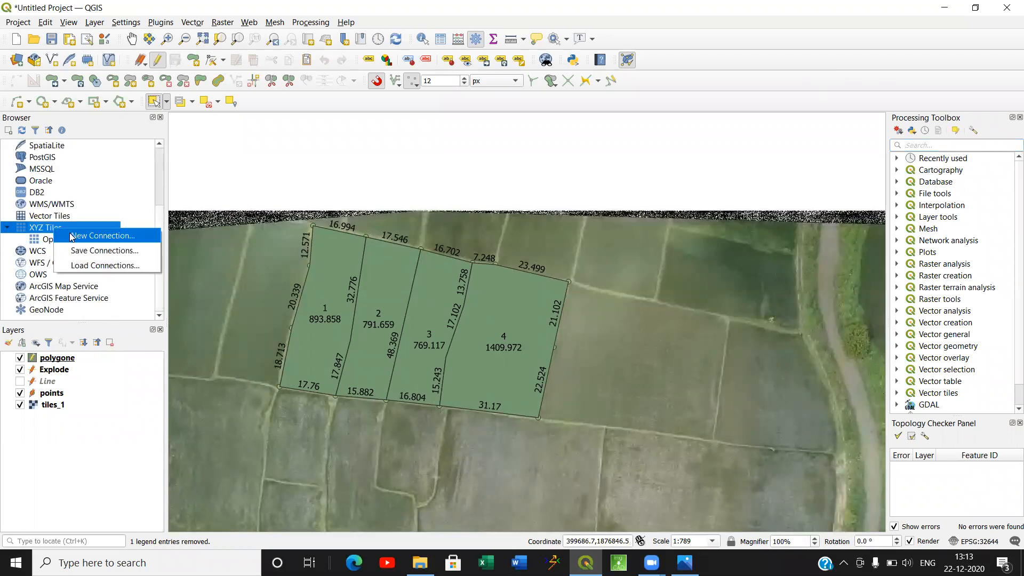
left_click(72, 234)
left_click(476, 213)
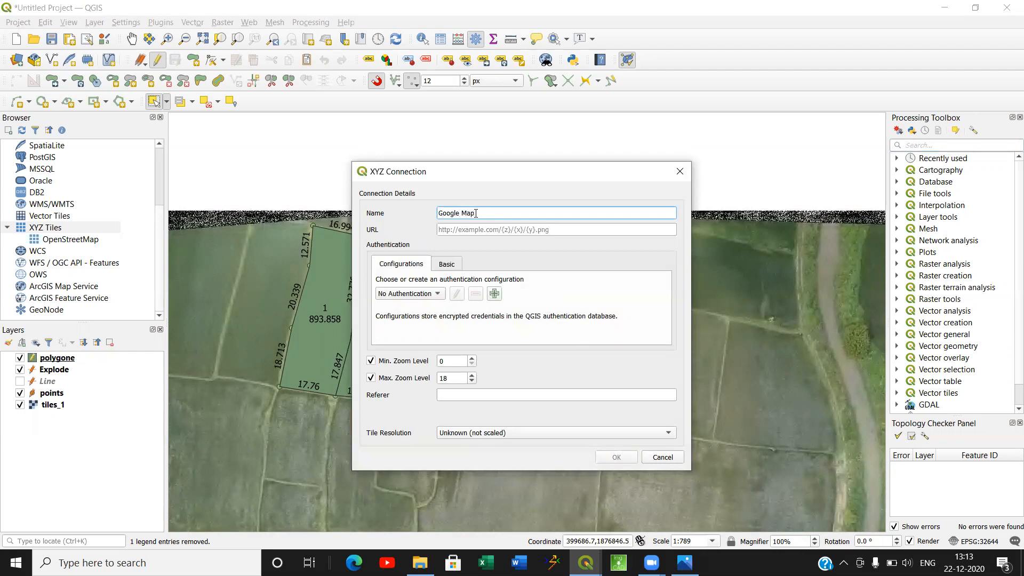
left_click(477, 230)
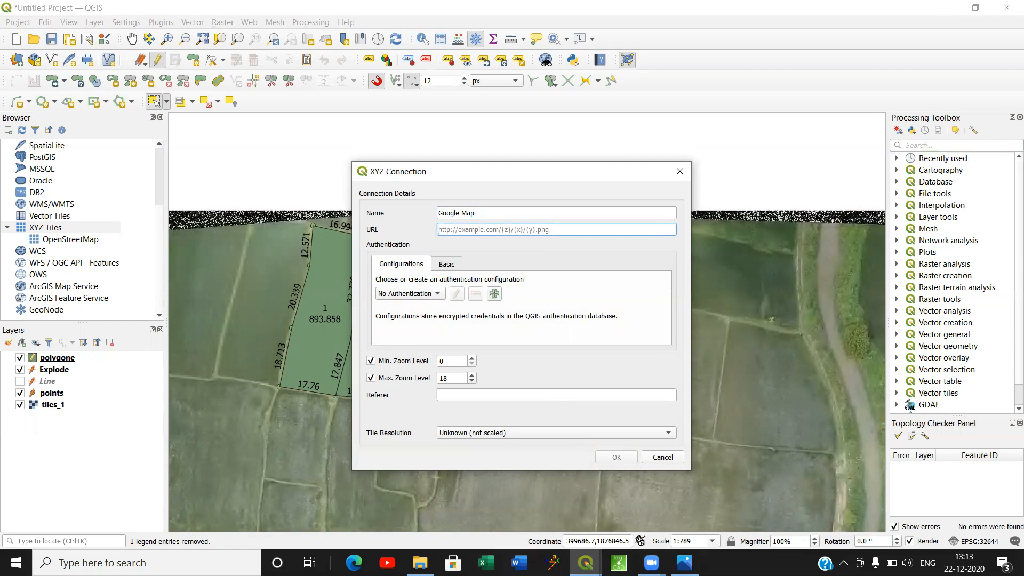
left_click(1022, 563)
double_click(541, 227)
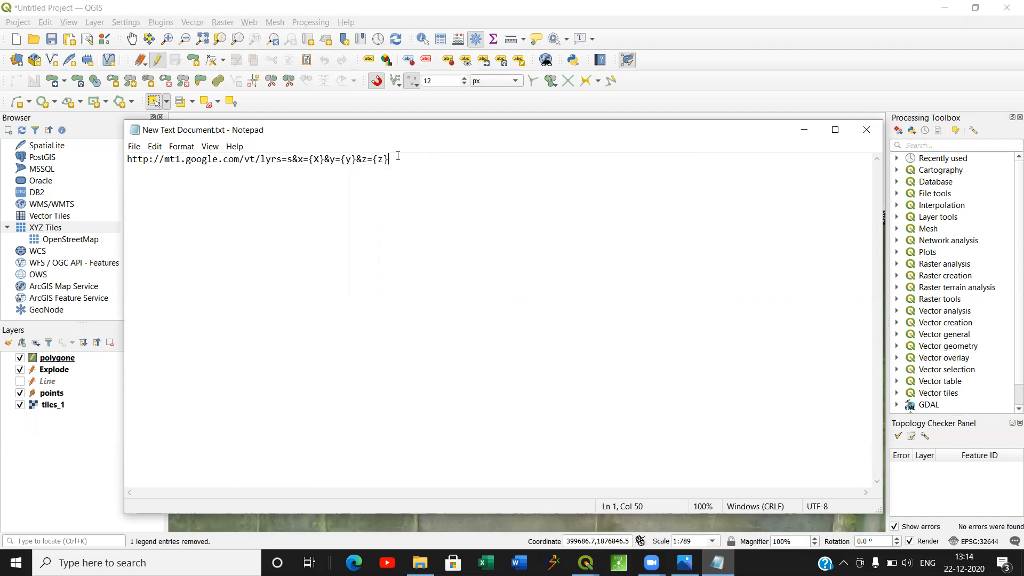
left_click_drag(397, 157, 114, 161)
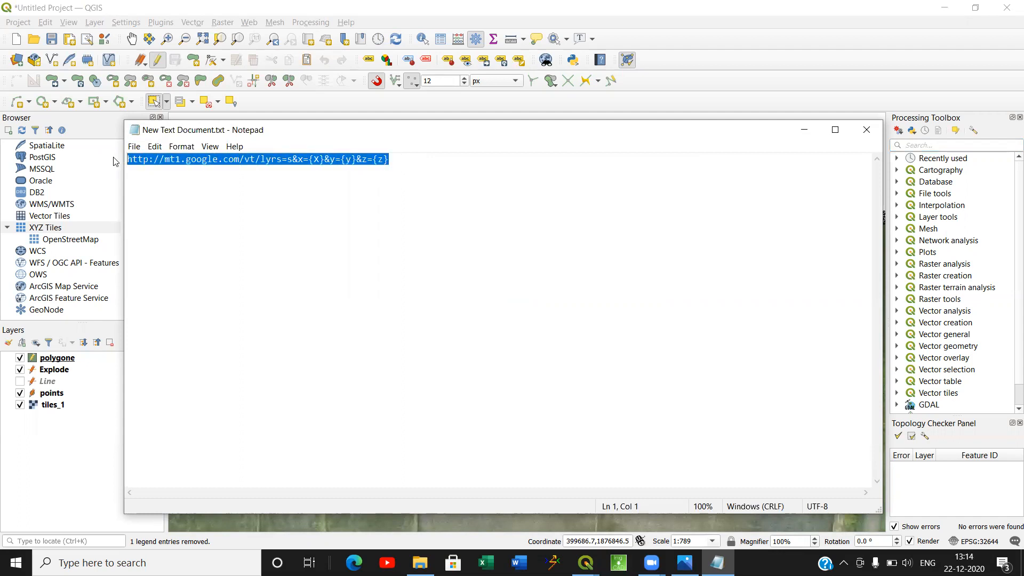
left_click(83, 229)
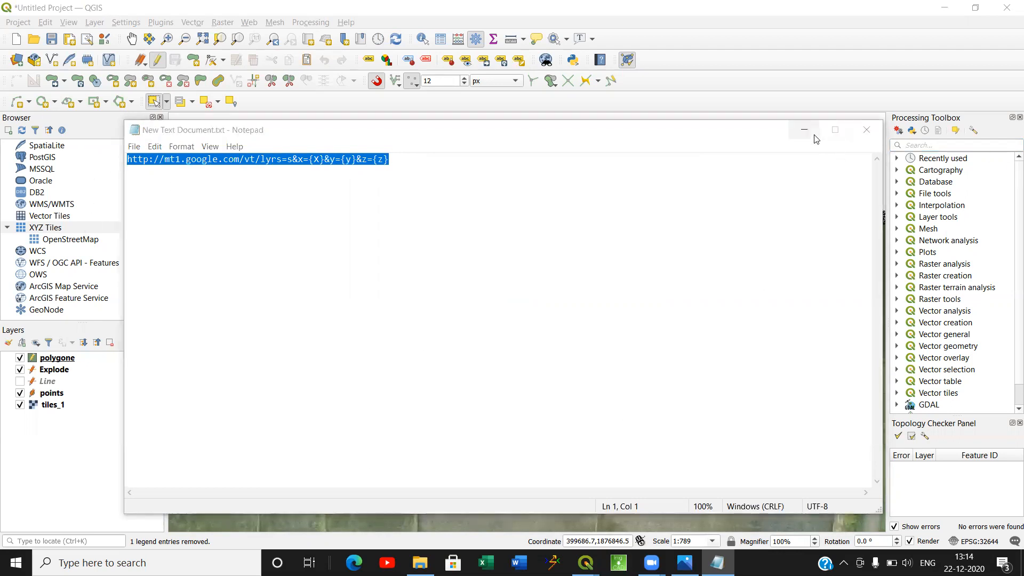
left_click(804, 129)
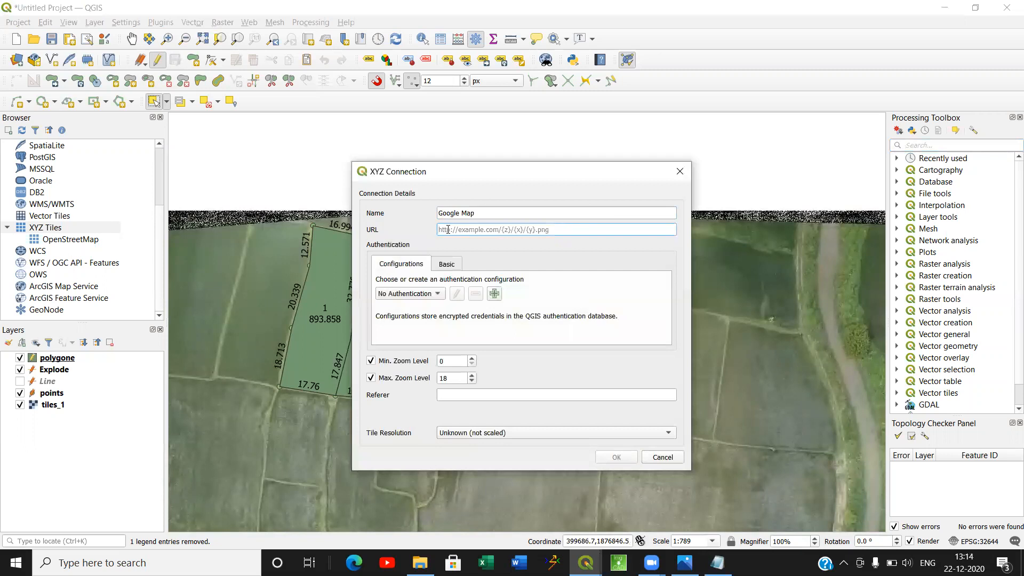
type("http://mt1.google.com/vt/lyrs=s&x={x}&y={y}&z={z}")
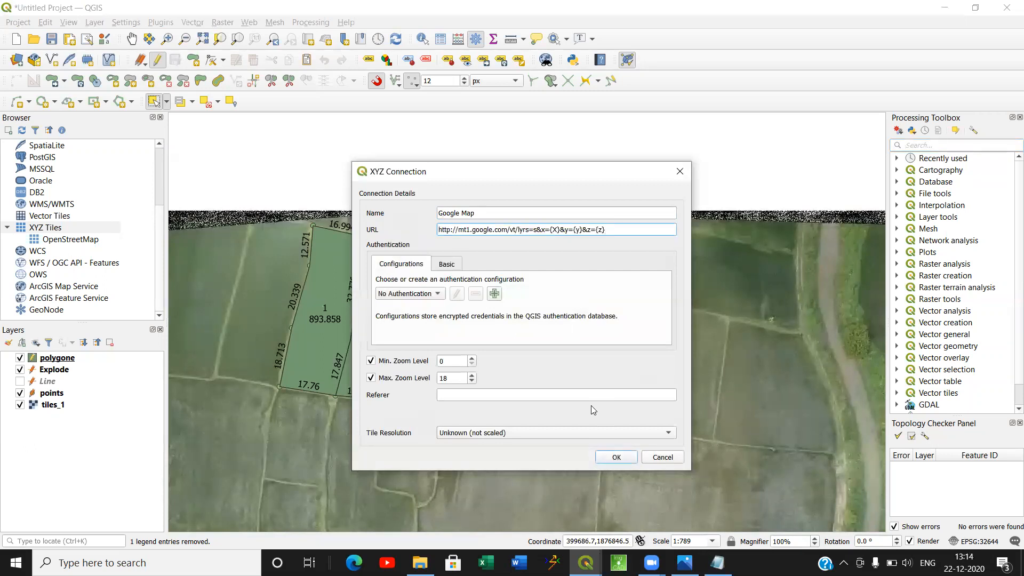
left_click(616, 457)
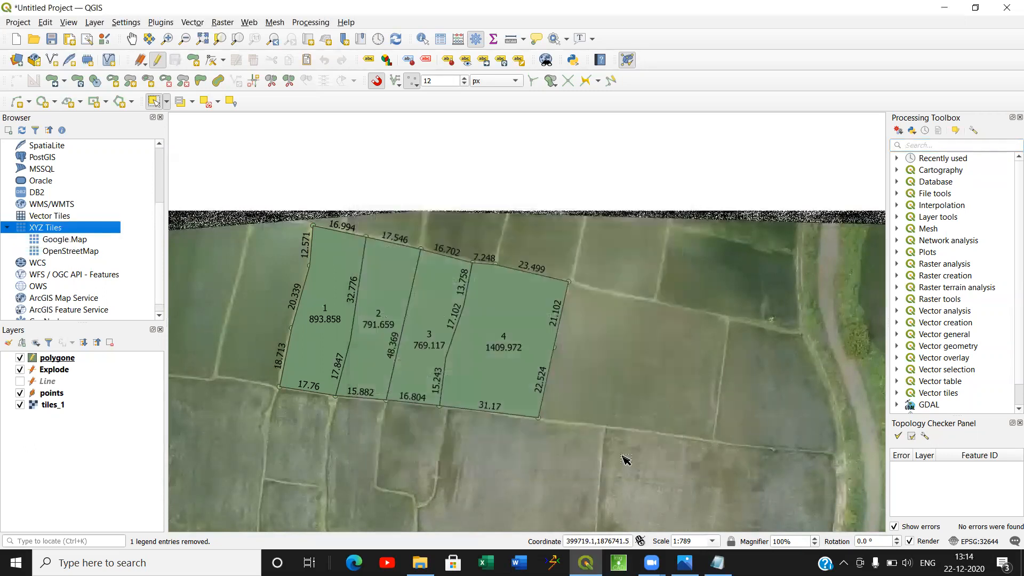
Add the Google Map XYZ tiles to the project as a layer and check the imagery around the parcels.
left_click(60, 241)
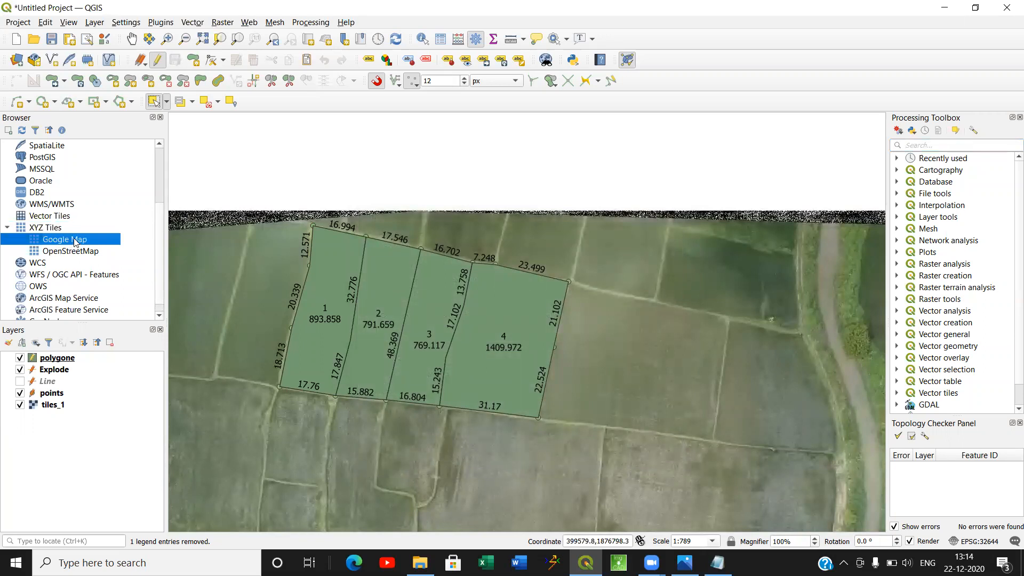
double_click(71, 245)
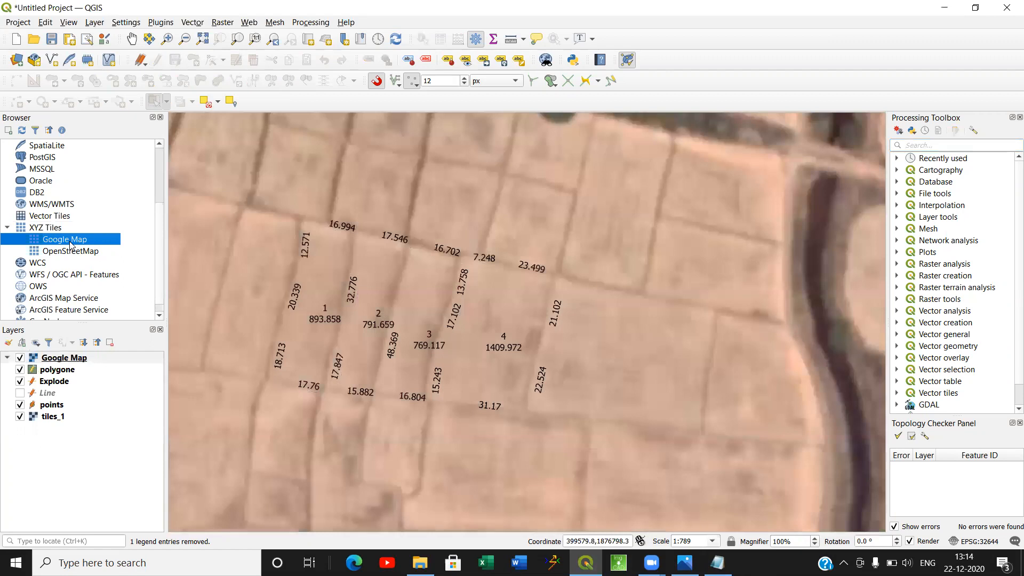
scroll(432, 315, "down", 2)
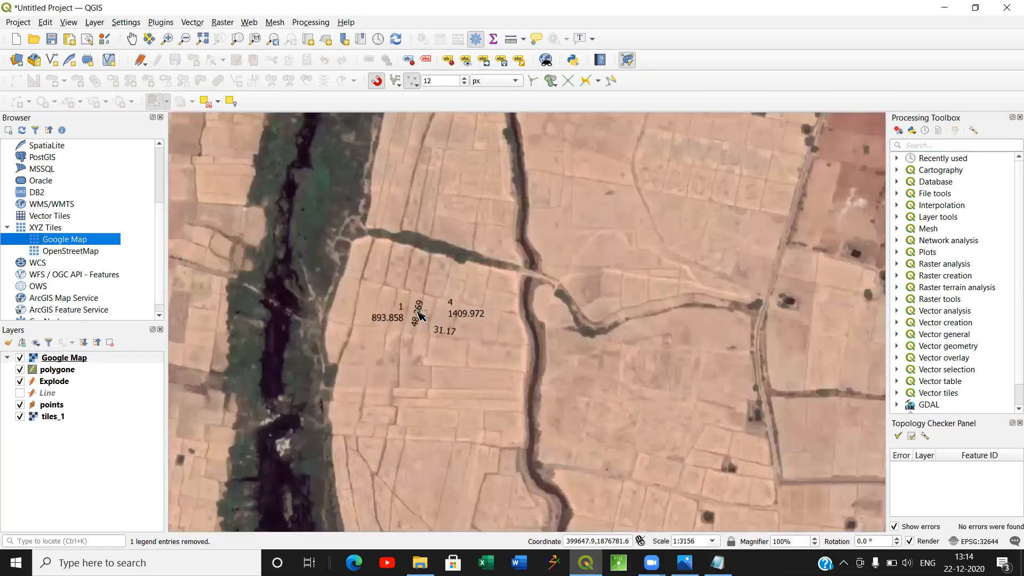
scroll(432, 314, "up", 1)
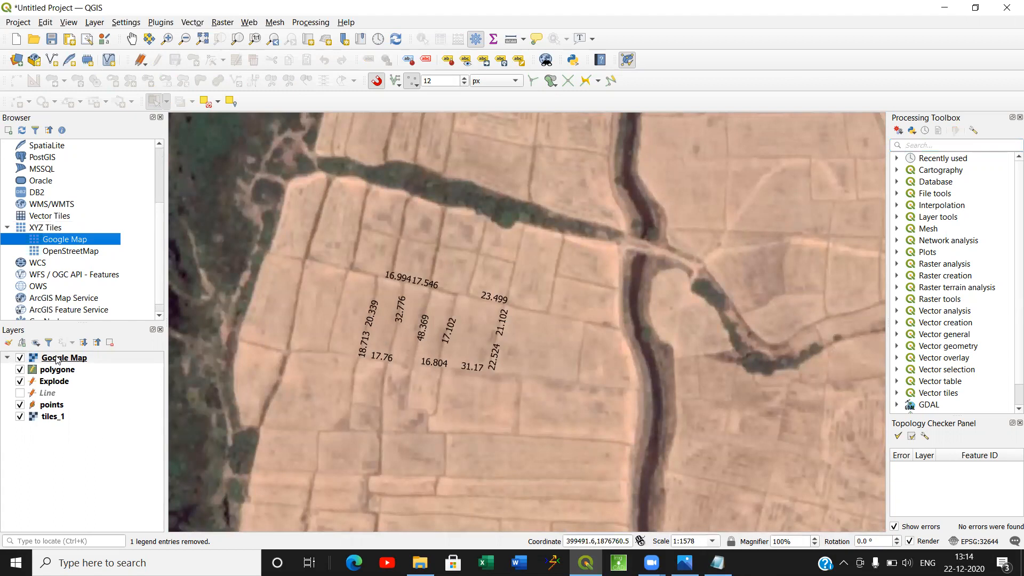
Move the Google Map layer to the end of the layer order, beneath tiles_1.
left_click_drag(57, 360, 60, 380)
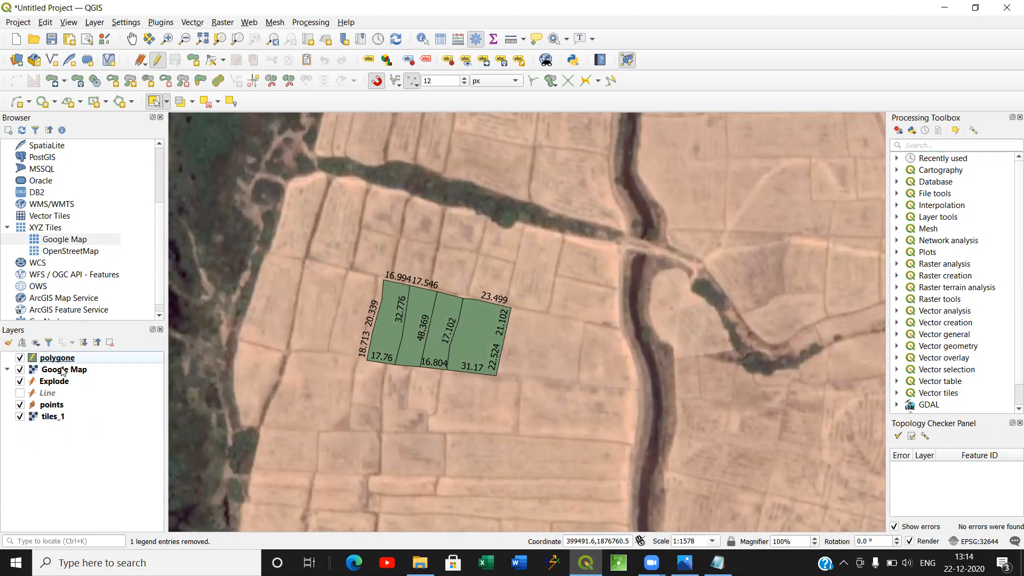
left_click_drag(53, 371, 53, 426)
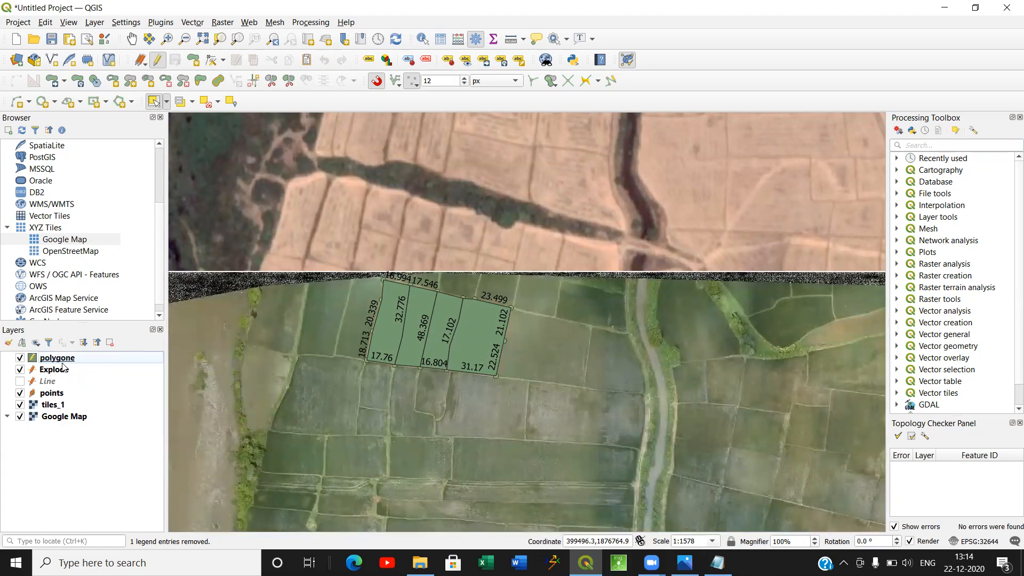
scroll(525, 369, "down", 1)
scroll(454, 345, "up", 2)
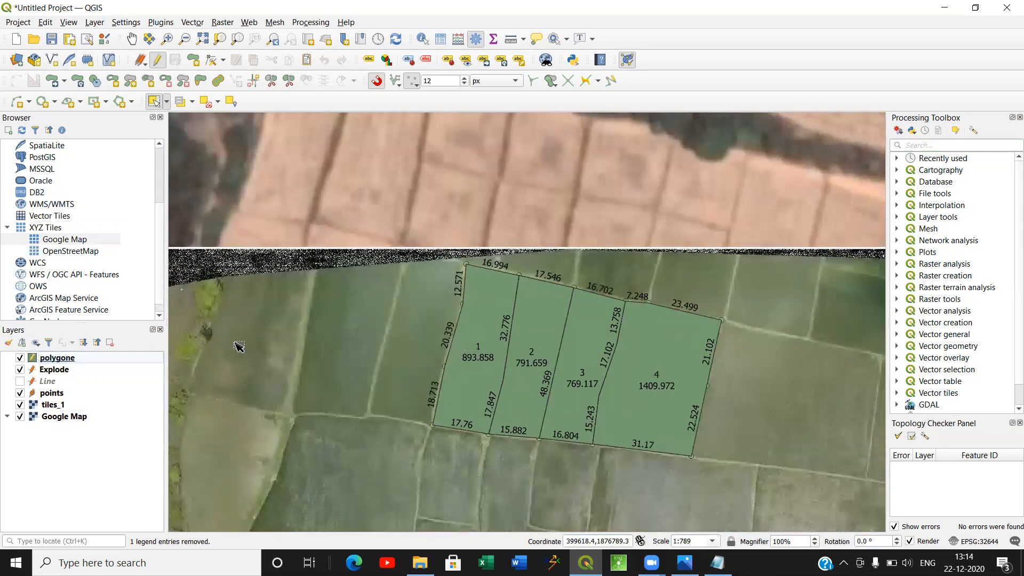
Hide the tiles_1 layer and examine how the parcels fit the field boundaries in the Google Map imagery.
left_click(21, 405)
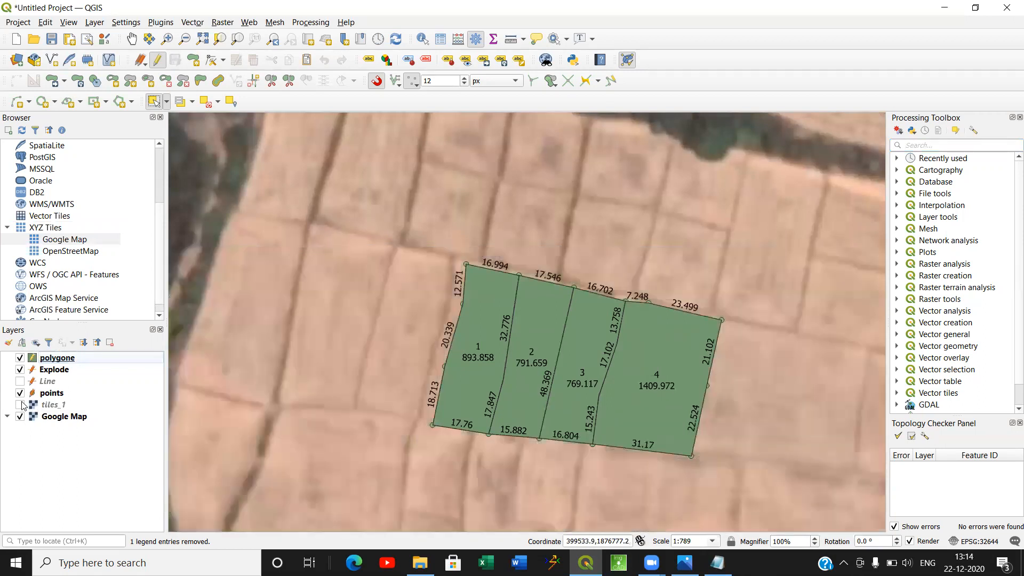
left_click_drag(633, 359, 574, 322)
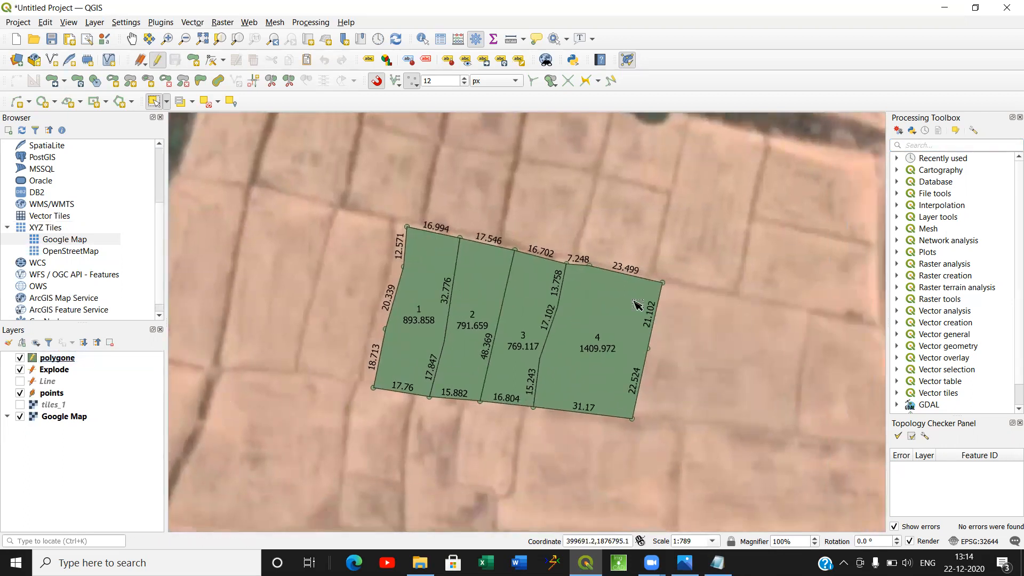
scroll(505, 409, "down", 1)
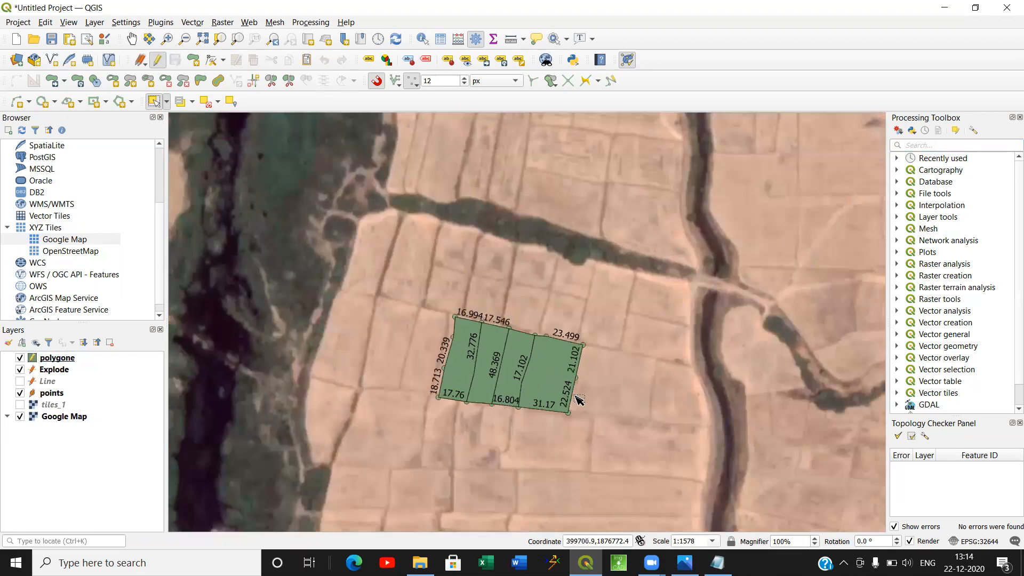
scroll(529, 444, "down", 1)
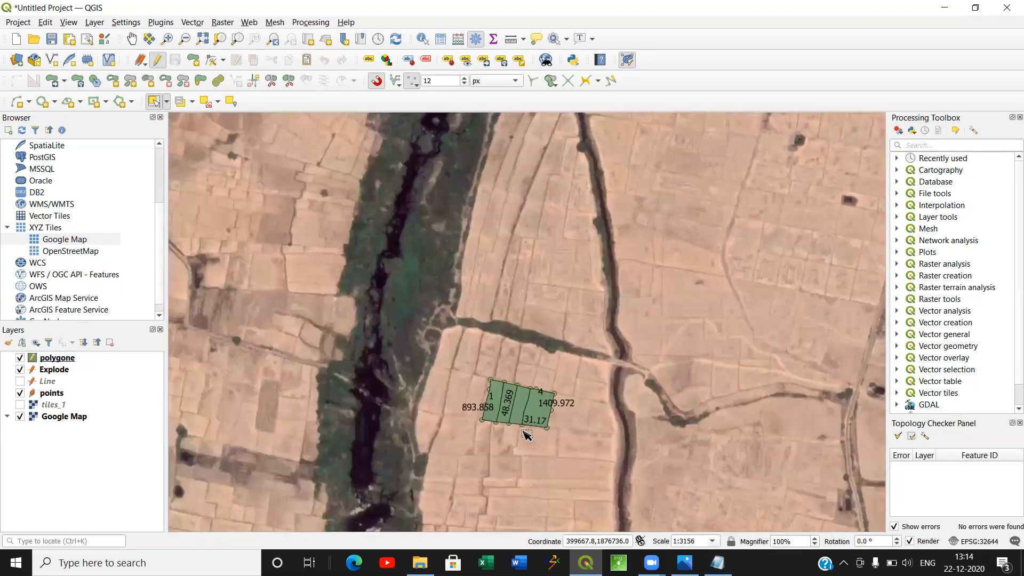
left_click_drag(526, 435, 486, 331)
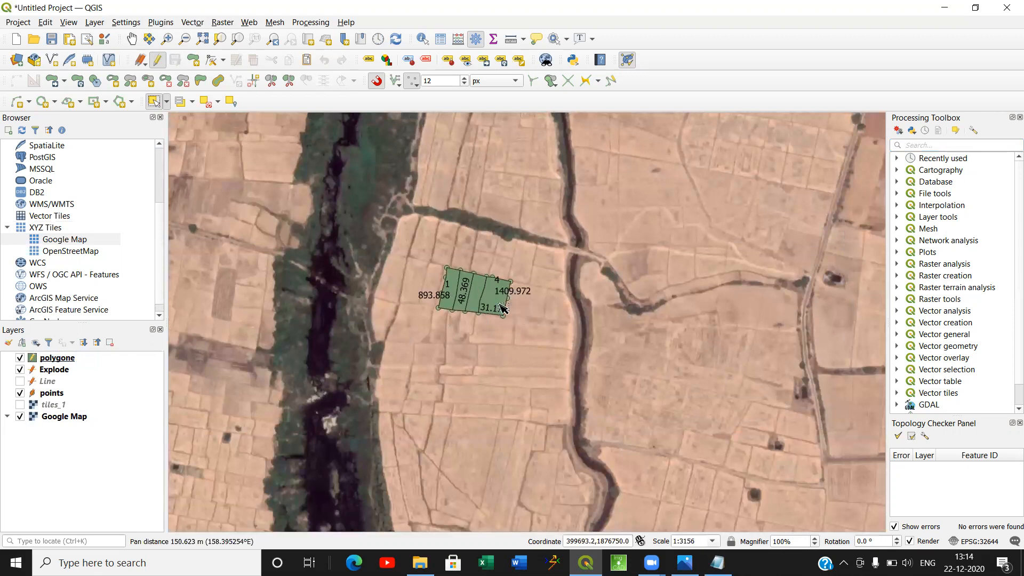
scroll(499, 285, "up", 1)
scroll(500, 285, "up", 1)
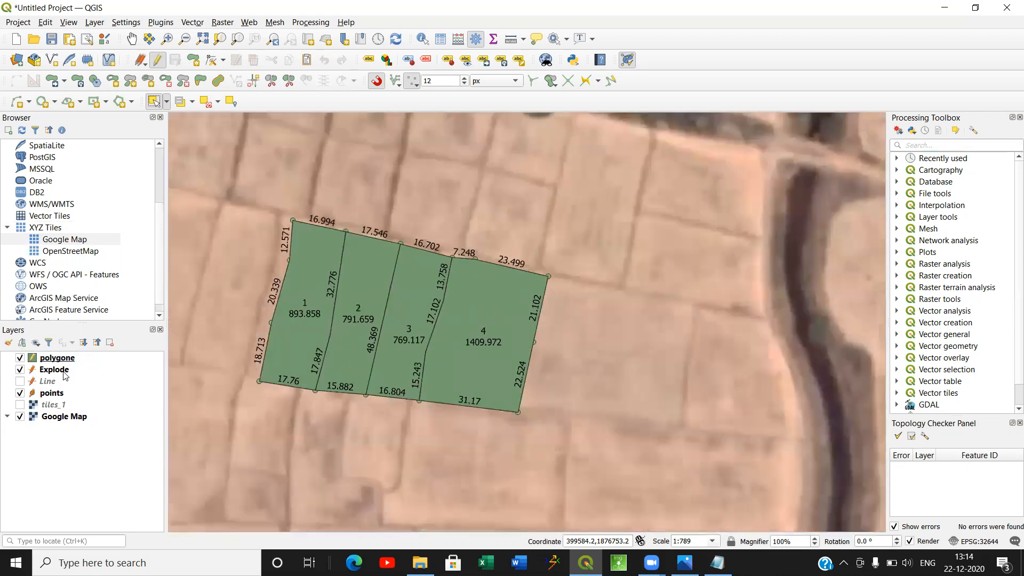
Hide the Google Map layer and show the tiles_1 drone image behind the parcels.
left_click(20, 417)
left_click(20, 406)
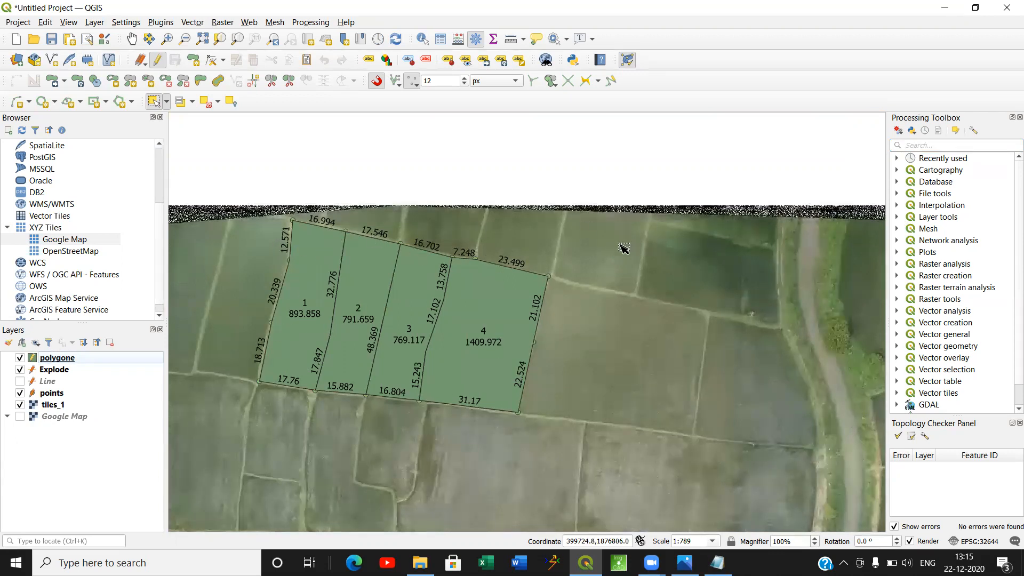
Search the processing tools for split and open Split vector layer for the polygone layer.
left_click(929, 146)
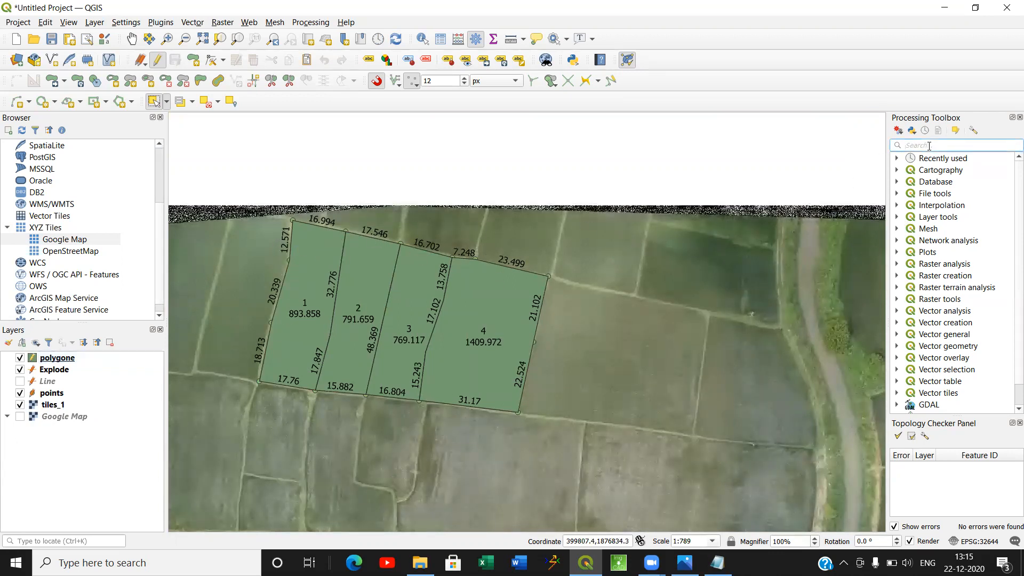
type("spl")
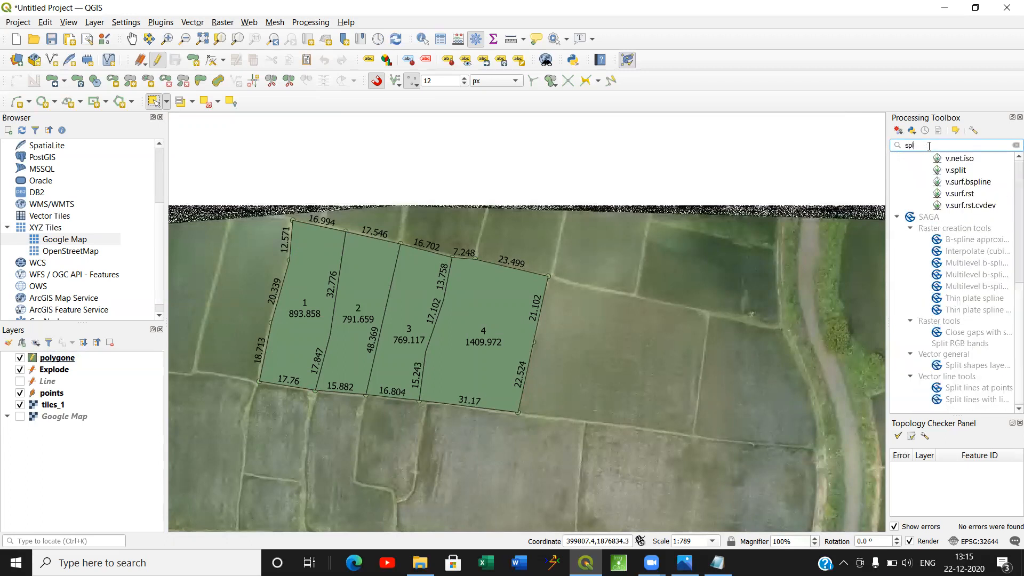
type("it")
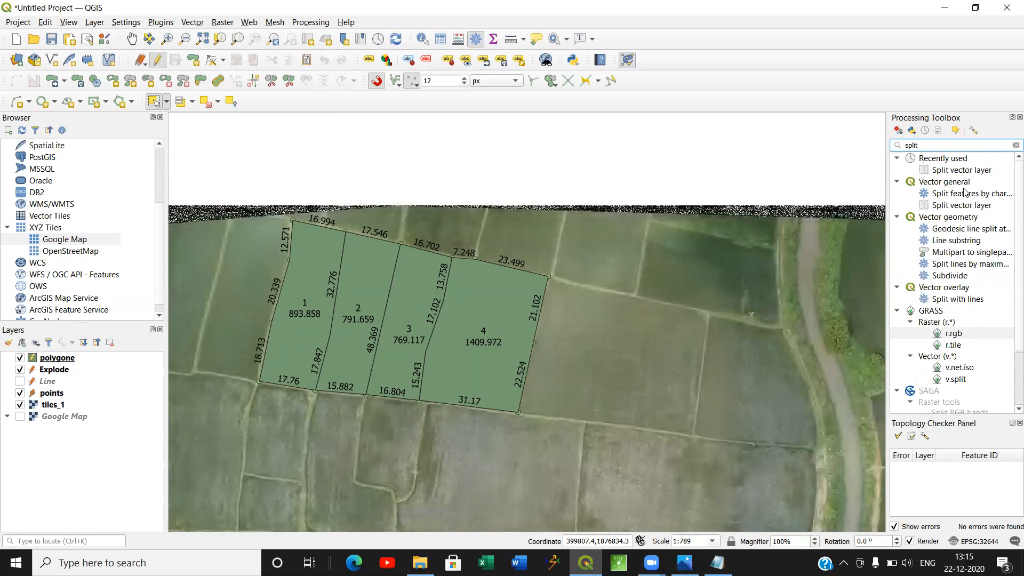
double_click(942, 206)
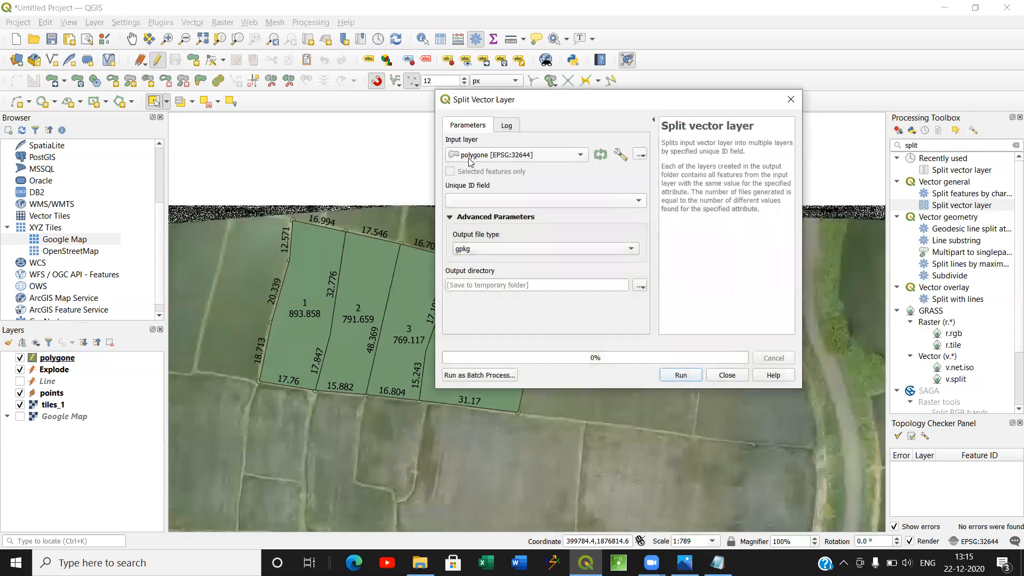
Set the split's unique ID field to LPM NO and its output file type to shp.
left_click(526, 202)
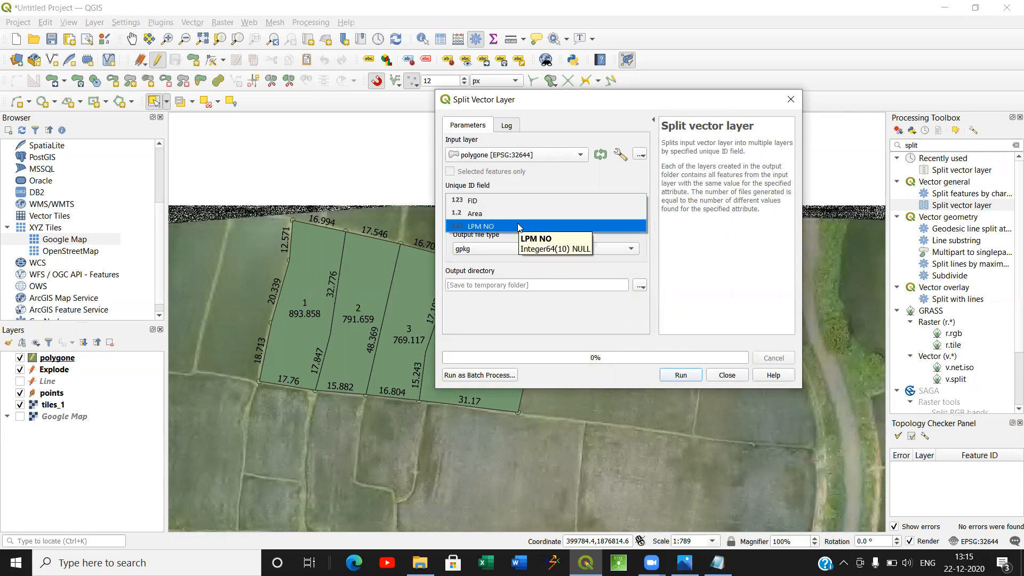
left_click(519, 226)
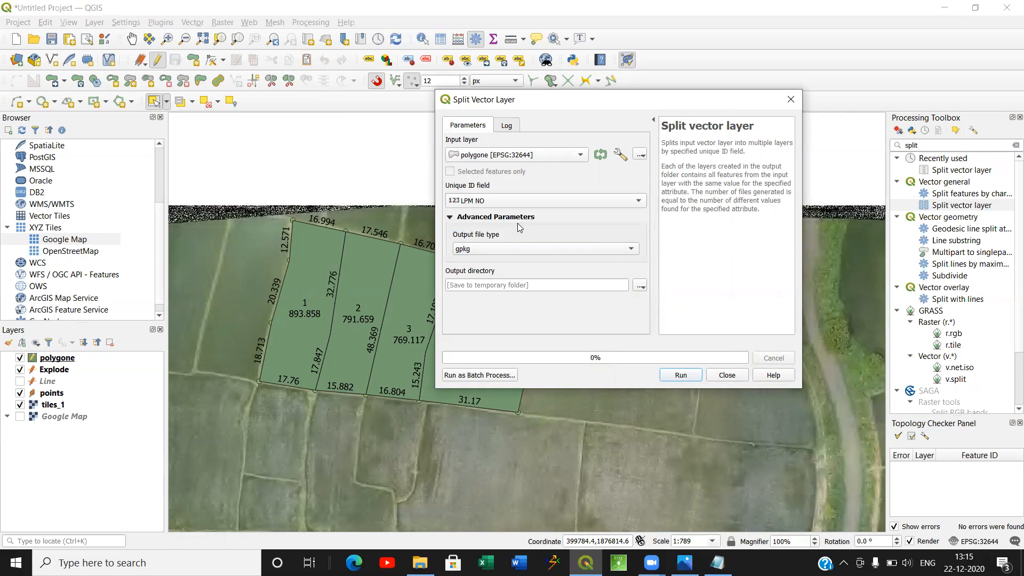
left_click(559, 252)
left_click(556, 263)
Create a folder named Split Files inside Drone files while choosing the split's output directory.
left_click(641, 288)
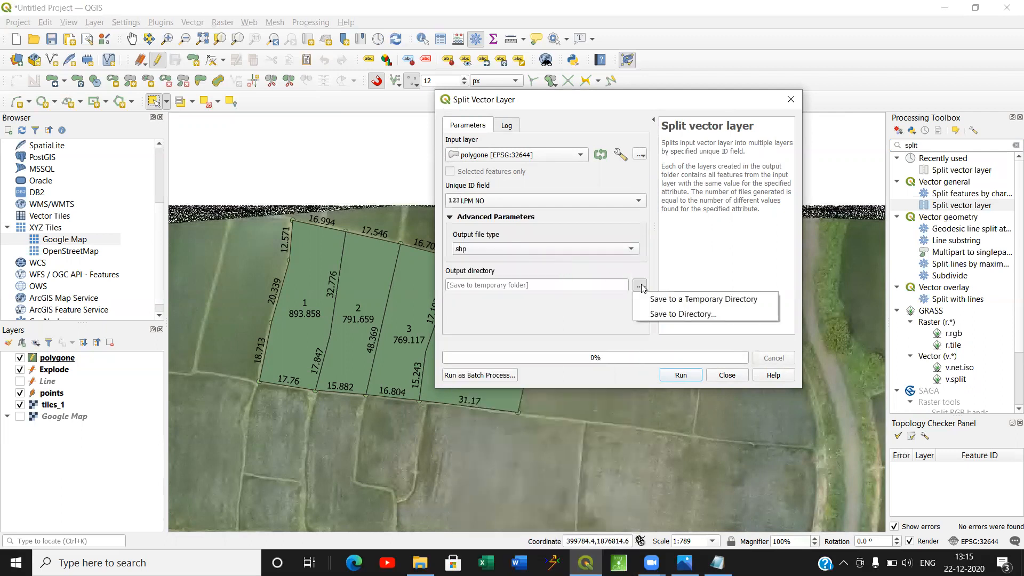
left_click(654, 313)
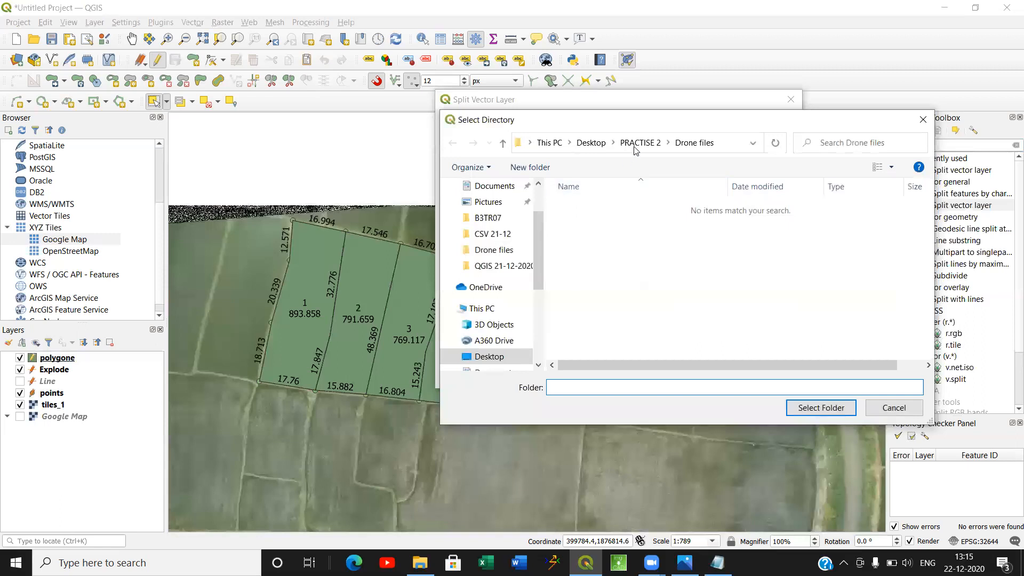
left_click(693, 143)
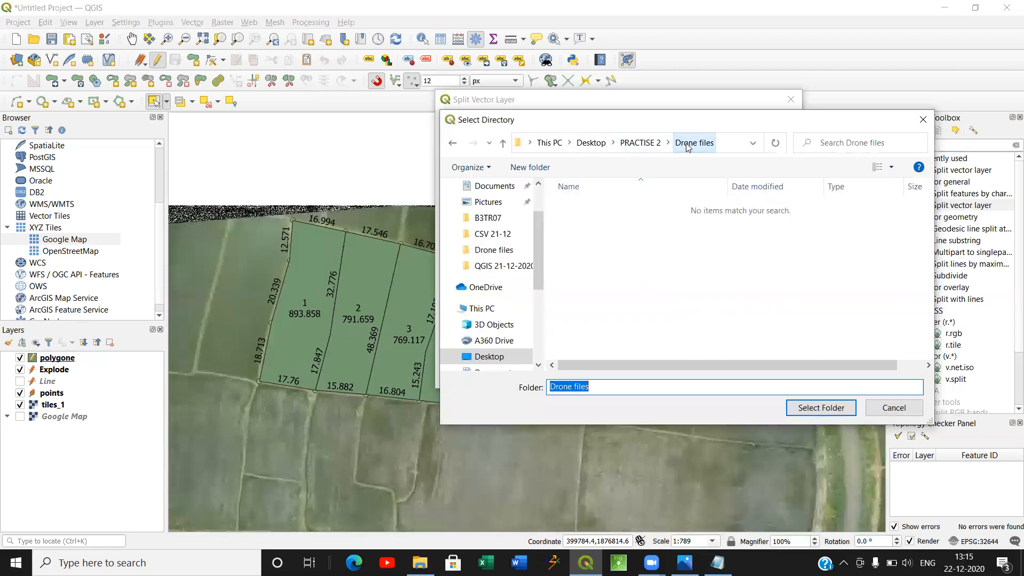
right_click(669, 233)
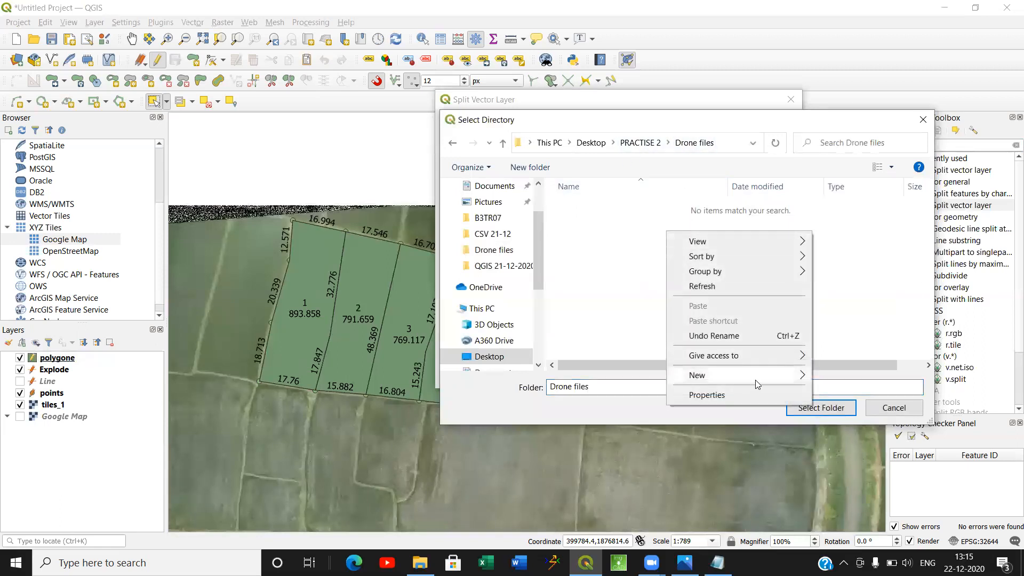
mouse_move(746, 377)
left_click(843, 377)
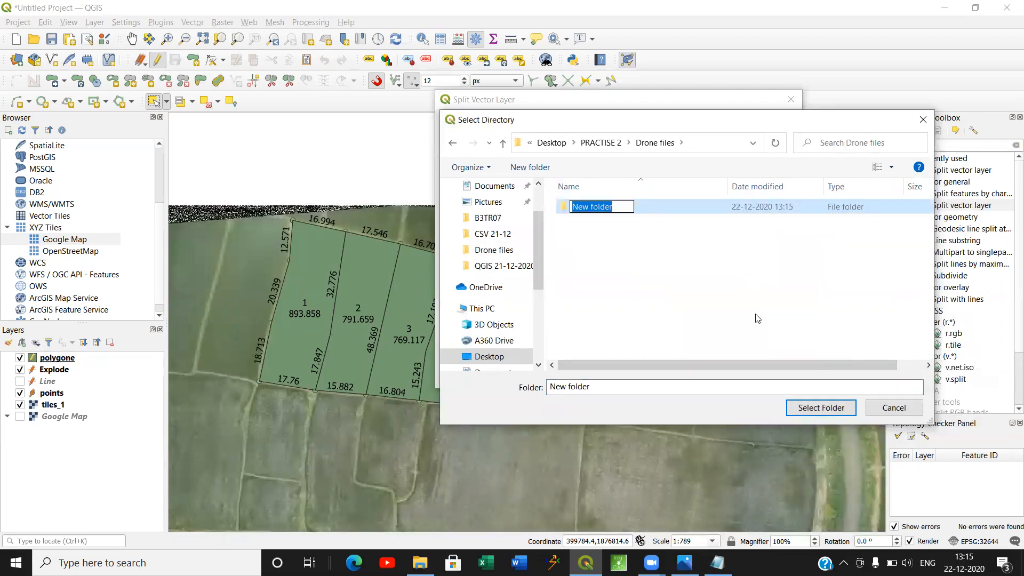
type("Split")
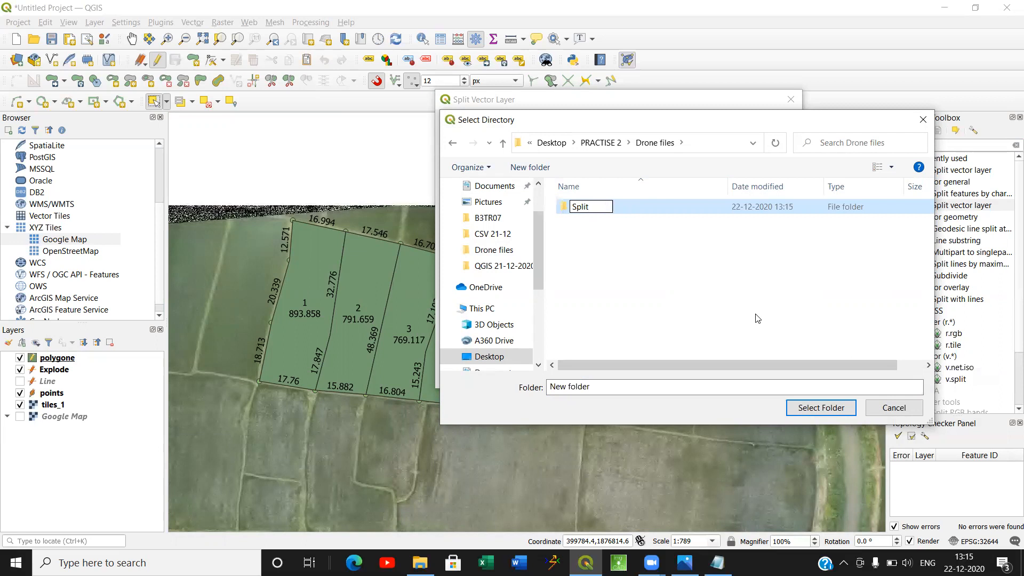
type(" Files")
Set Split Files as the output directory, run the vector layer split and close the tool.
left_click(829, 409)
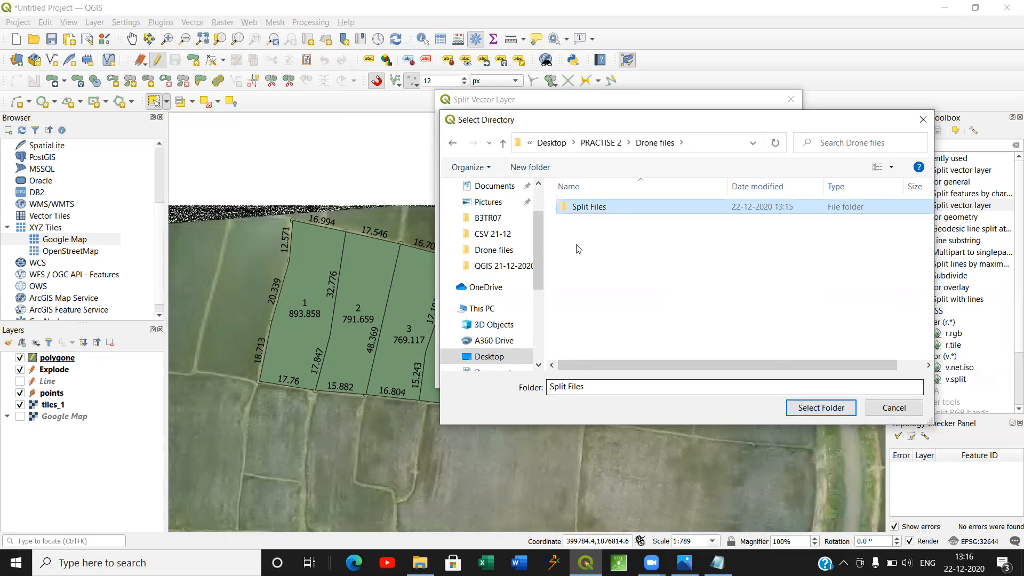
double_click(588, 207)
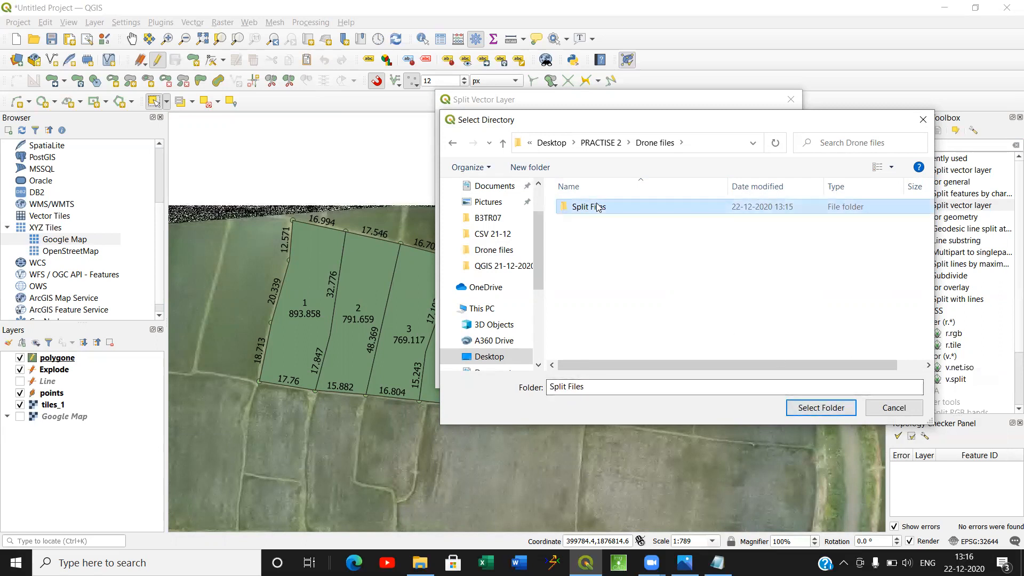
left_click(816, 409)
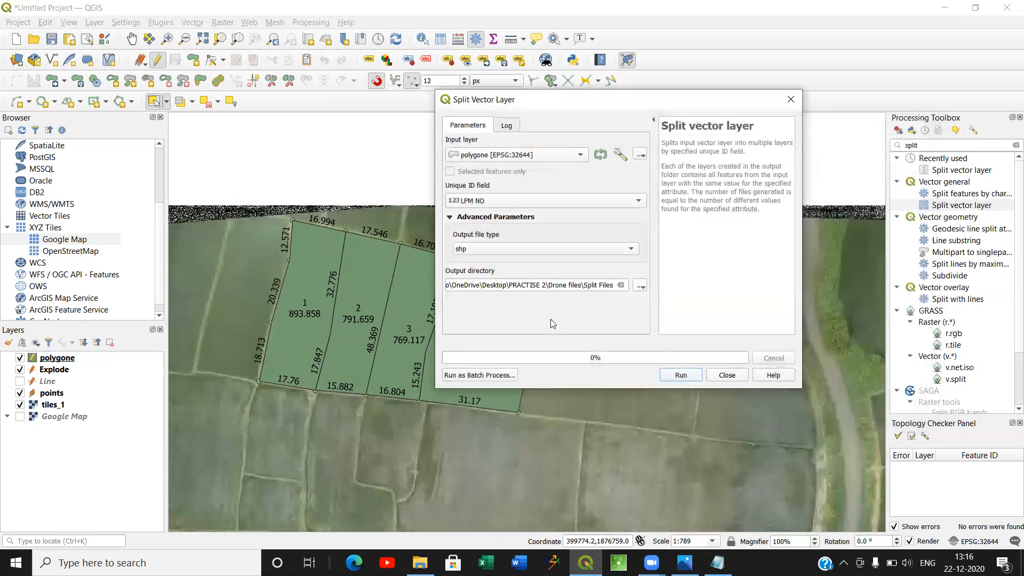
left_click(679, 375)
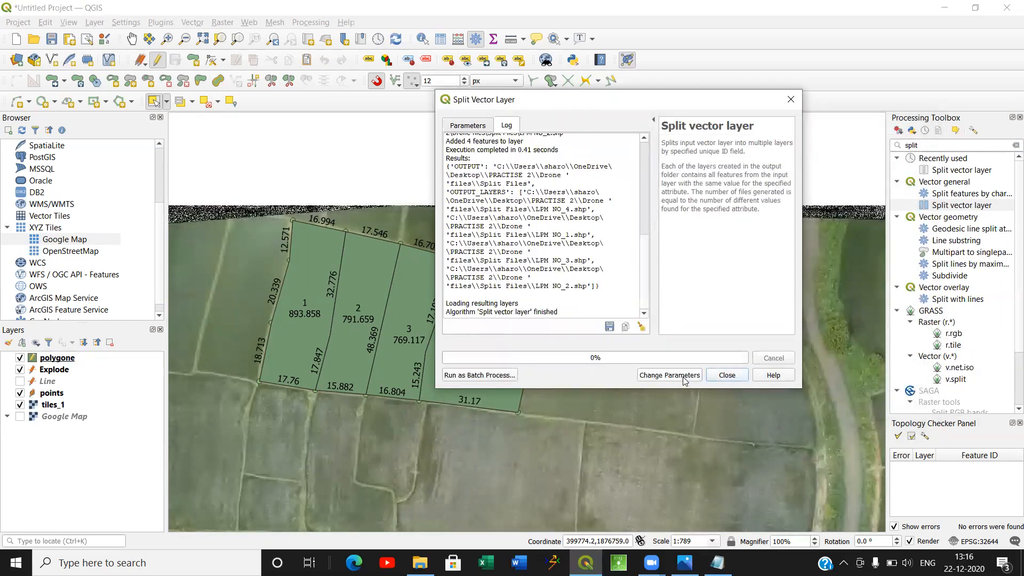
left_click(727, 375)
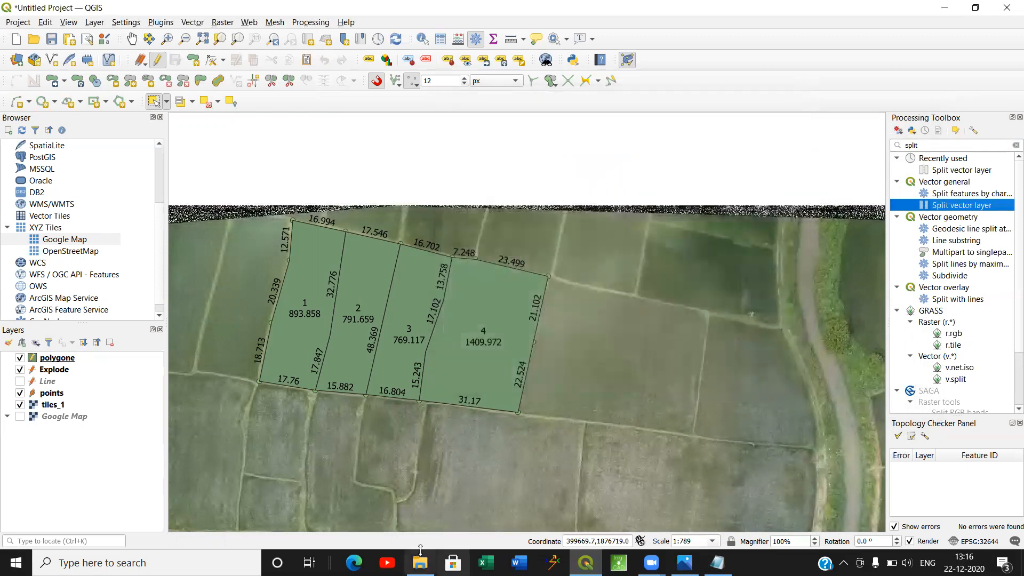
Switch to File Explorer, examine the generated files in the Split Files folder as large icons, and return to QGIS.
mouse_move(419, 563)
left_click(433, 516)
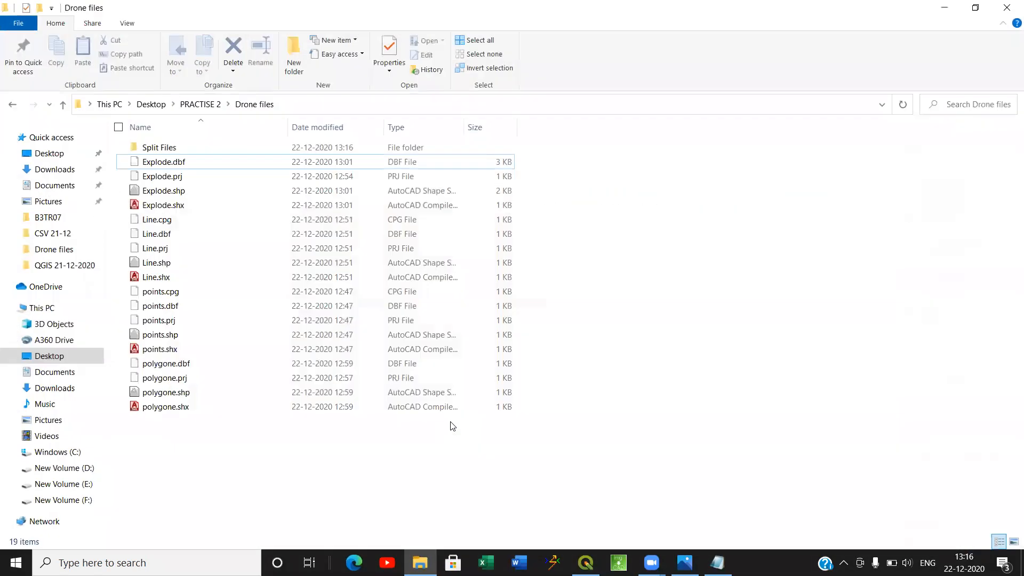
double_click(158, 151)
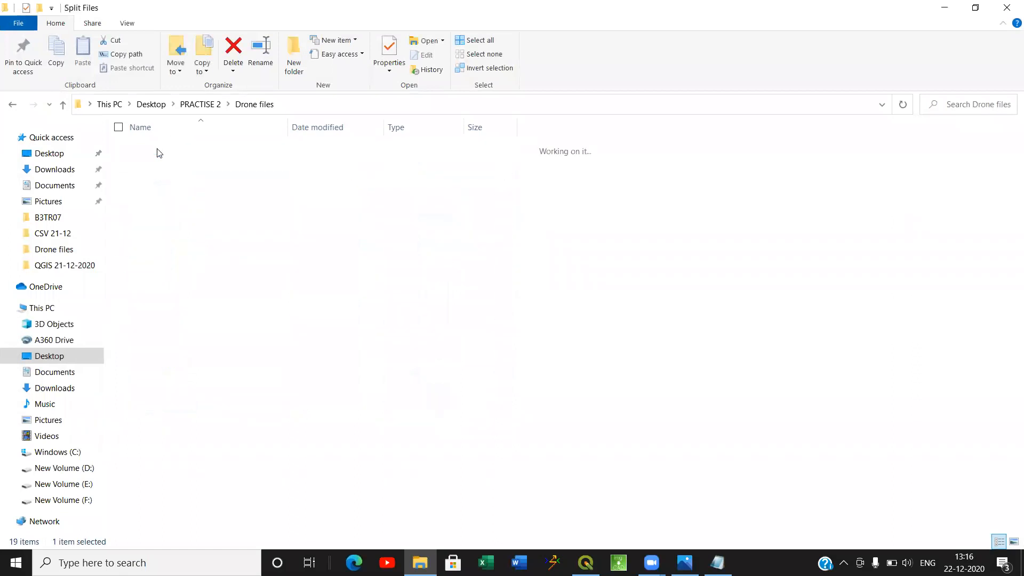
left_click(1013, 542)
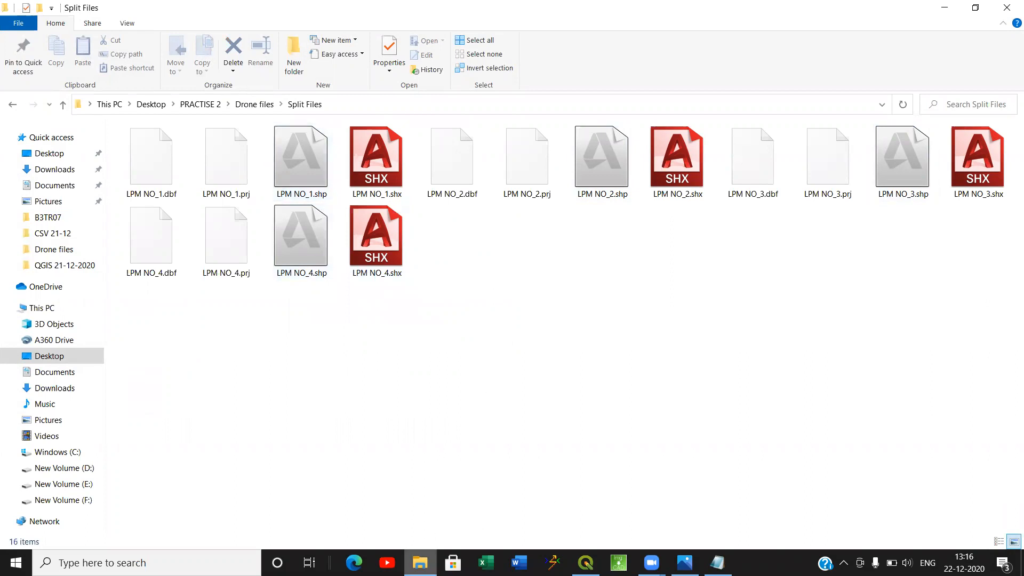
left_click(419, 563)
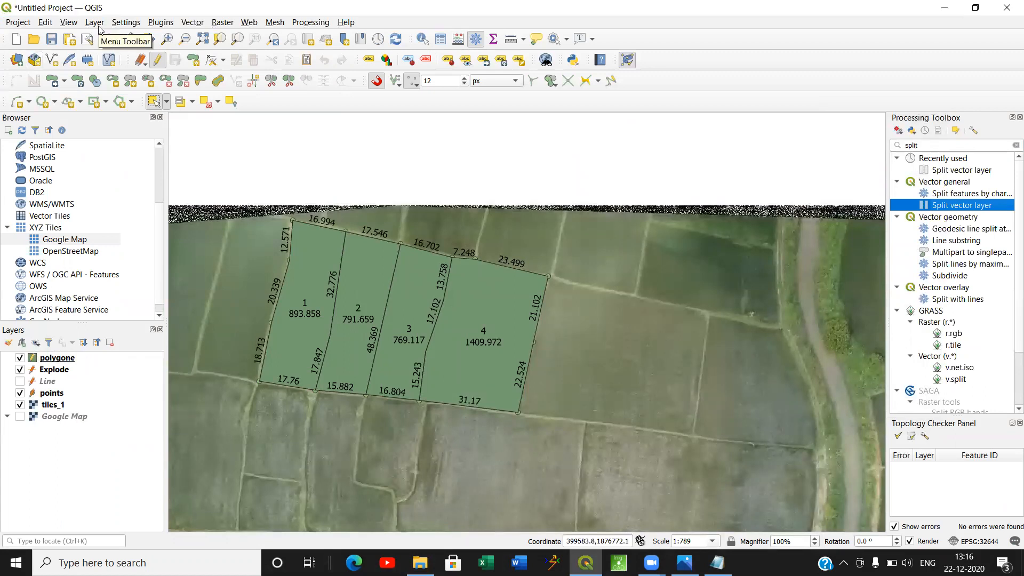
Hide the tiles_1, points, Explode and polygone layers to clear the map.
left_click(19, 405)
left_click(20, 393)
left_click(14, 361)
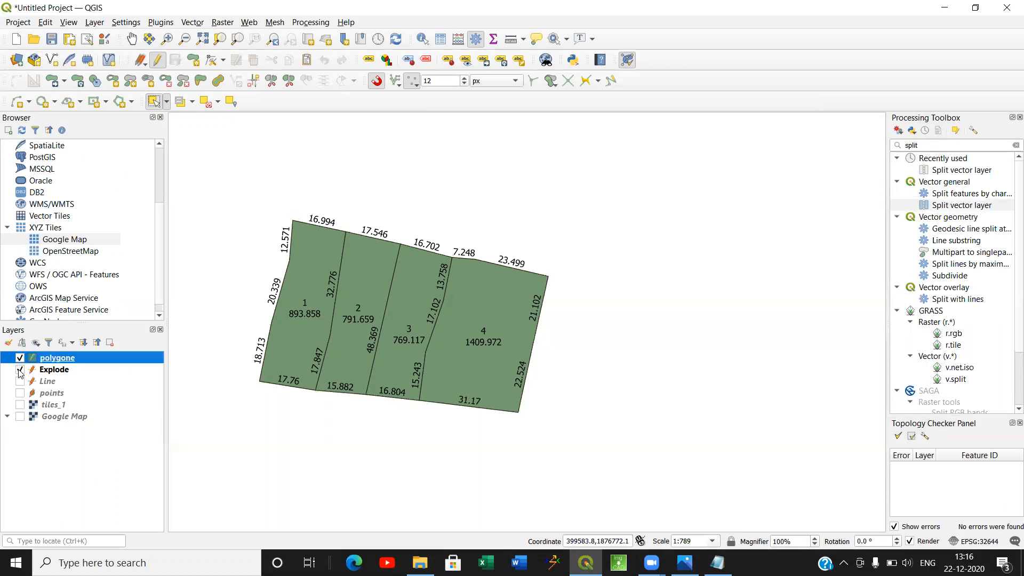
left_click(20, 369)
left_click(20, 358)
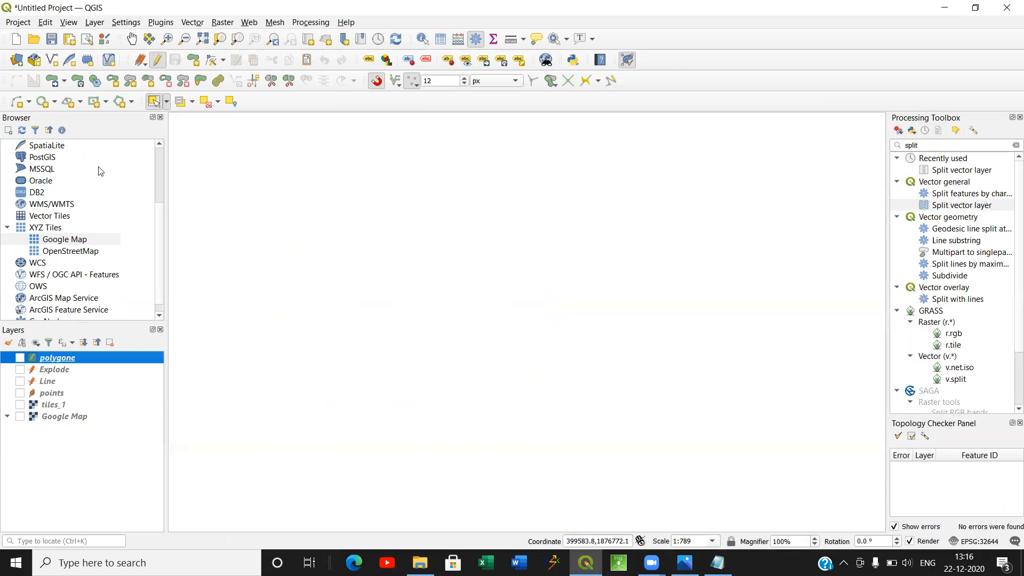
Start adding a vector layer and browse the Split Files folder with only ESRI Shapefiles listed.
left_click(94, 23)
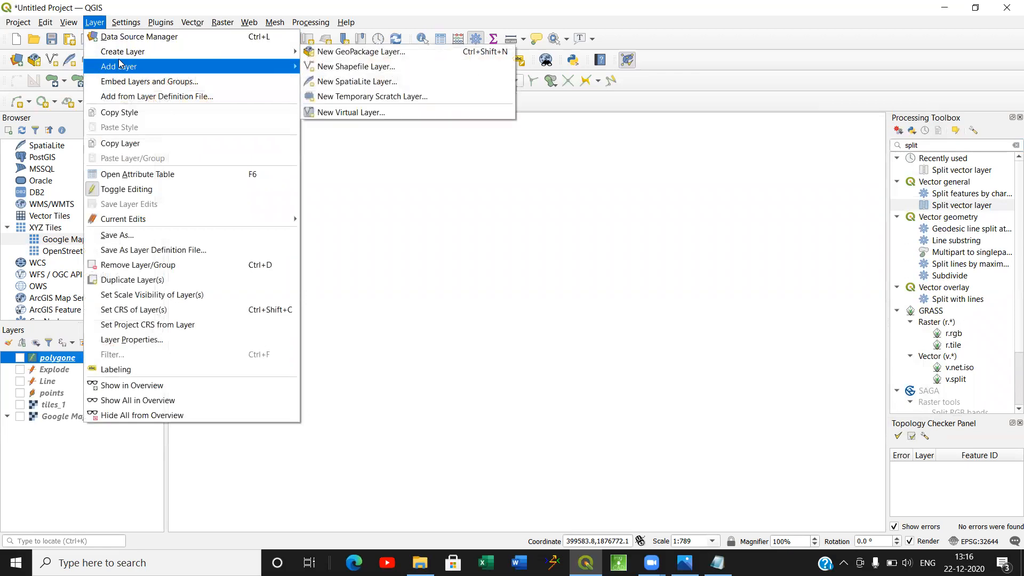
mouse_move(119, 64)
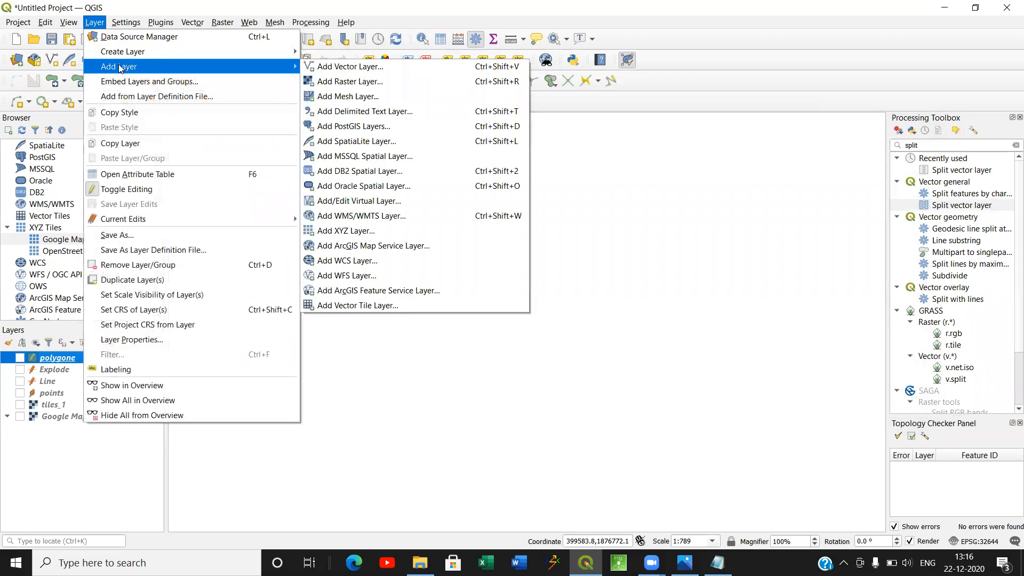
left_click(342, 67)
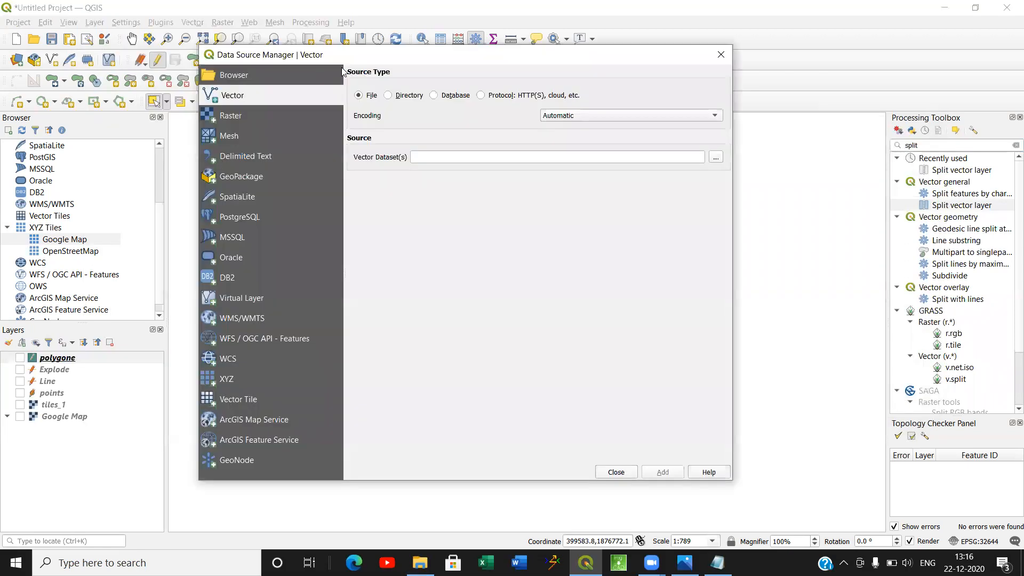
left_click(716, 157)
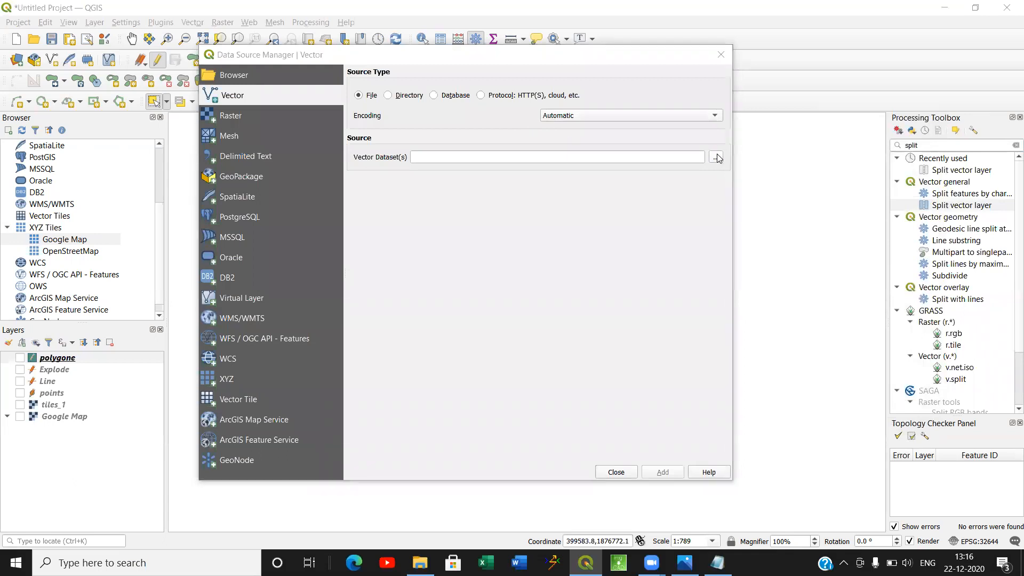
double_click(428, 160)
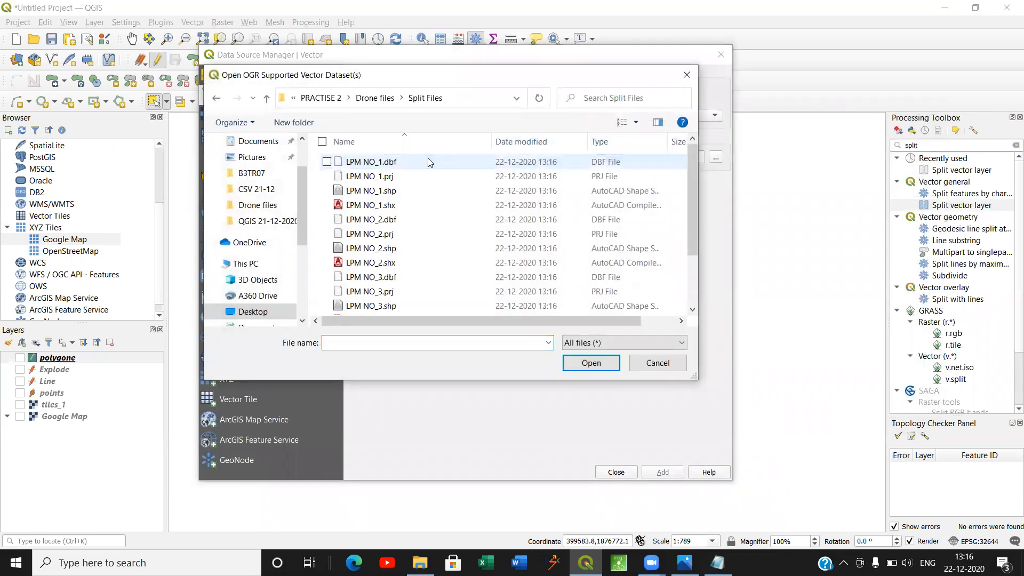
left_click(613, 350)
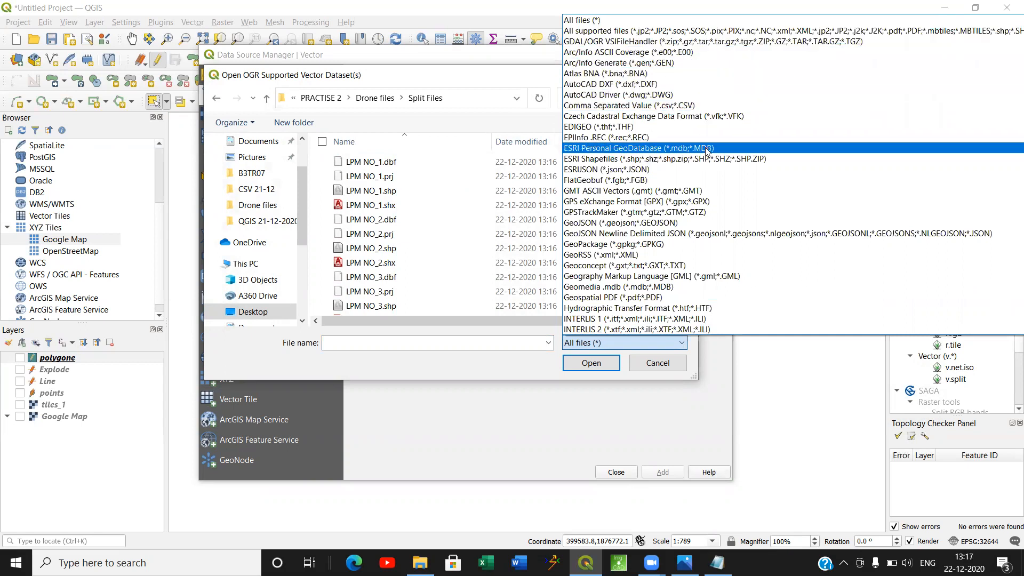
left_click(595, 160)
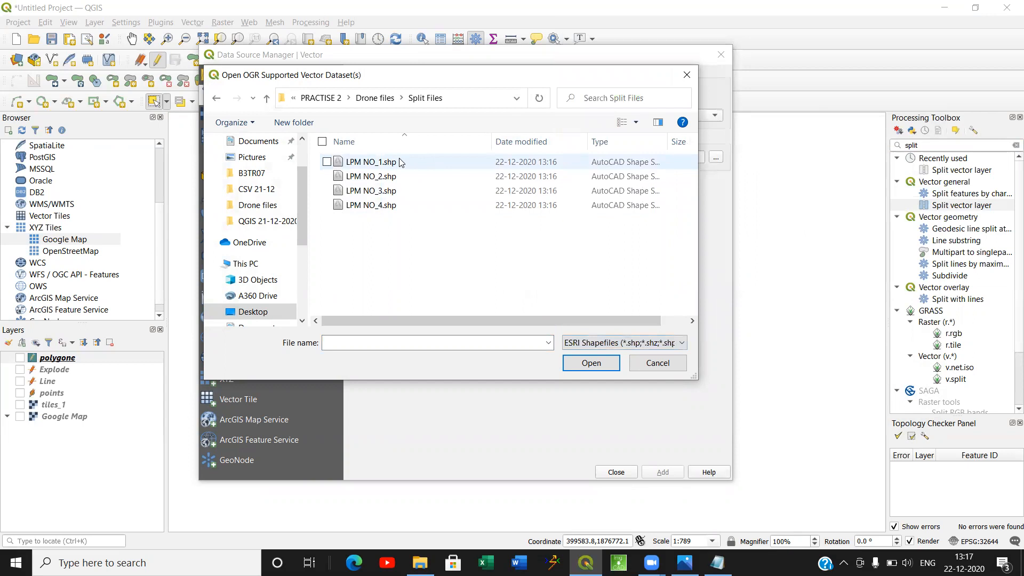
Add the shapefiles LPM NO_1 through LPM NO_4 to the project as vector layers.
left_click(399, 162)
left_click(403, 176)
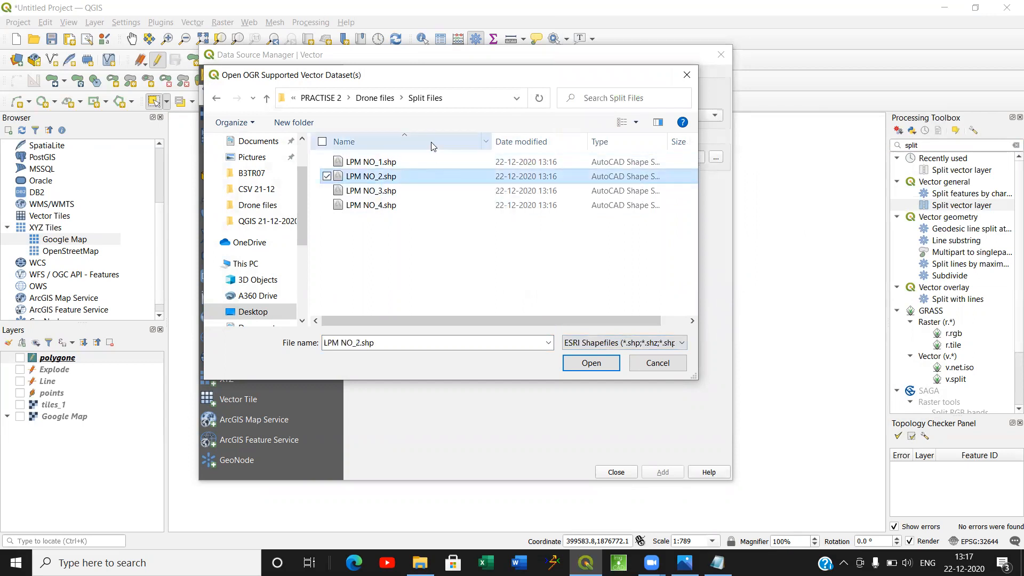
left_click(420, 160)
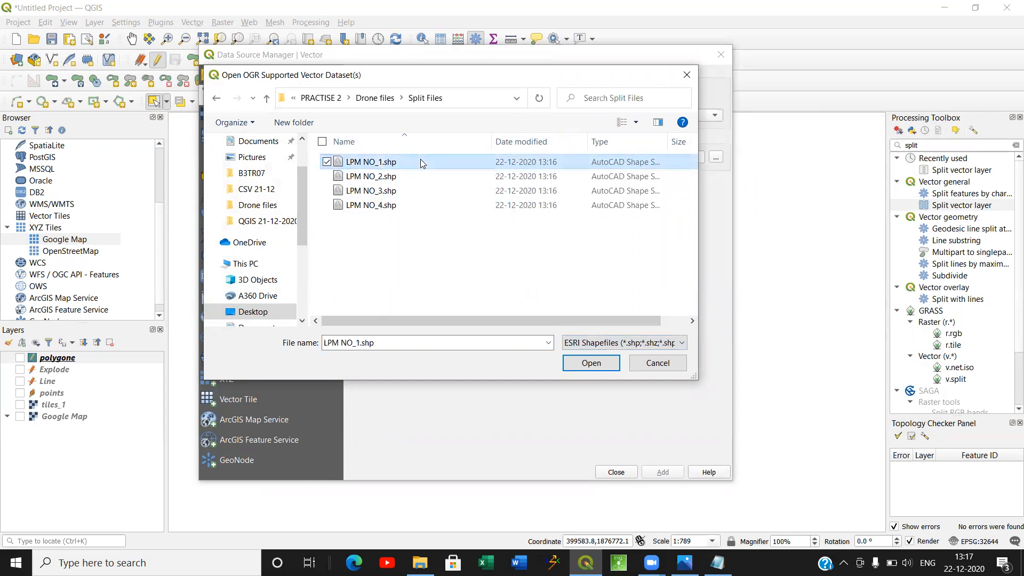
left_click(417, 204, "shift")
left_click(602, 358)
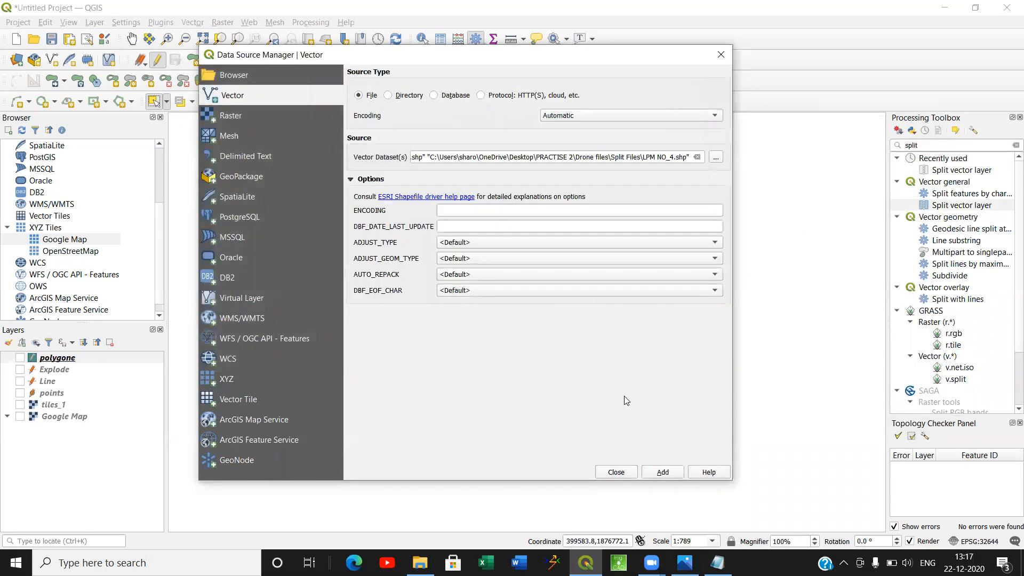
left_click(662, 472)
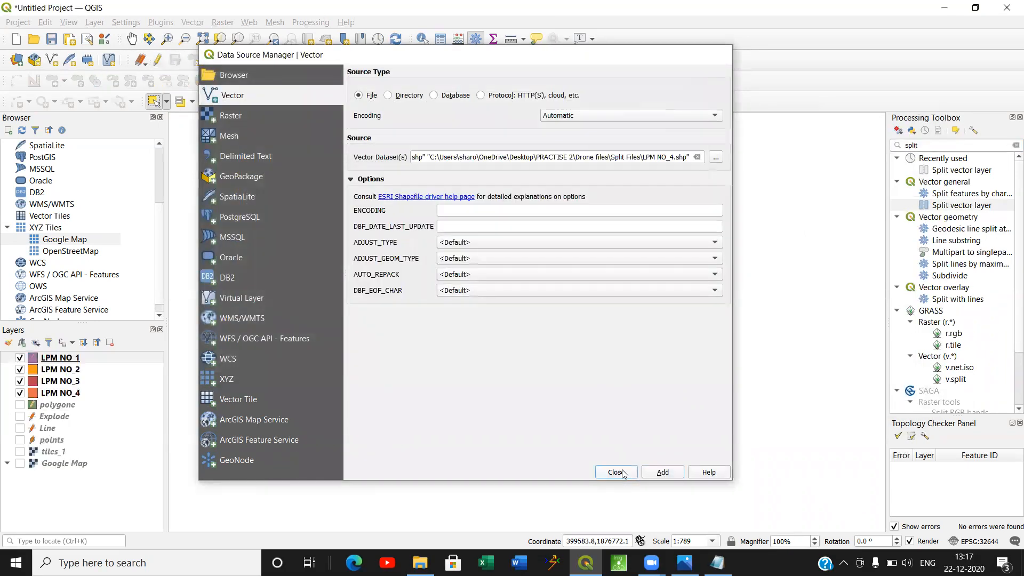
left_click(615, 472)
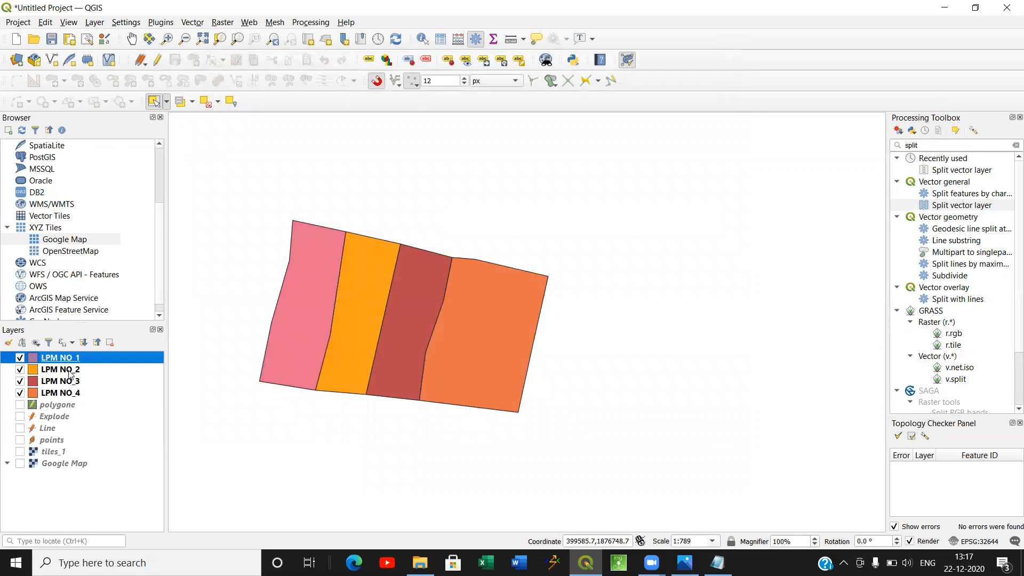
Switch the LPM NO layers off and on to check which parcel each one holds, leaving all four visible.
left_click(19, 358)
left_click(20, 358)
left_click(19, 369)
left_click(19, 369)
left_click(19, 381)
double_click(21, 393)
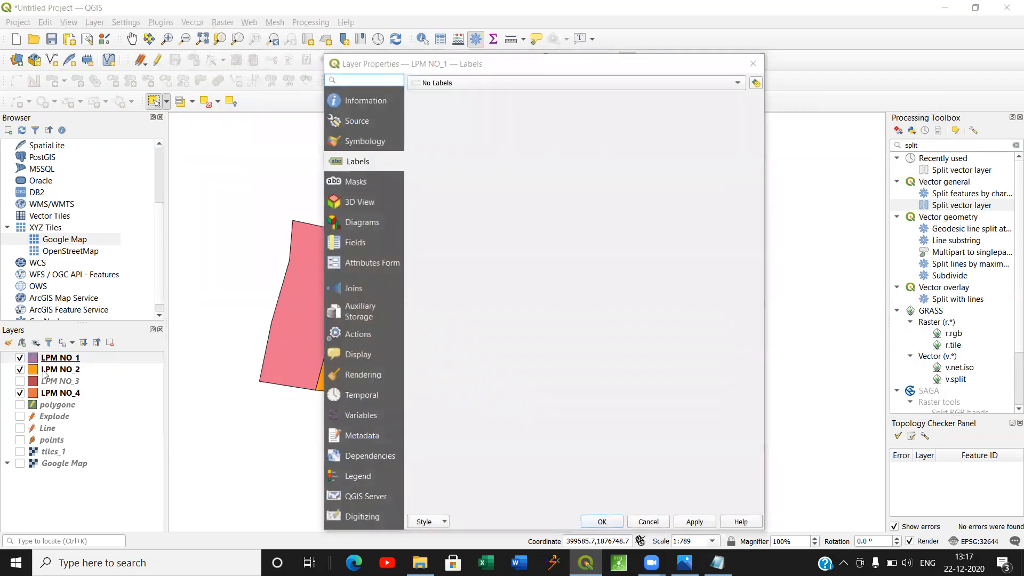
left_click(753, 64)
left_click(19, 380)
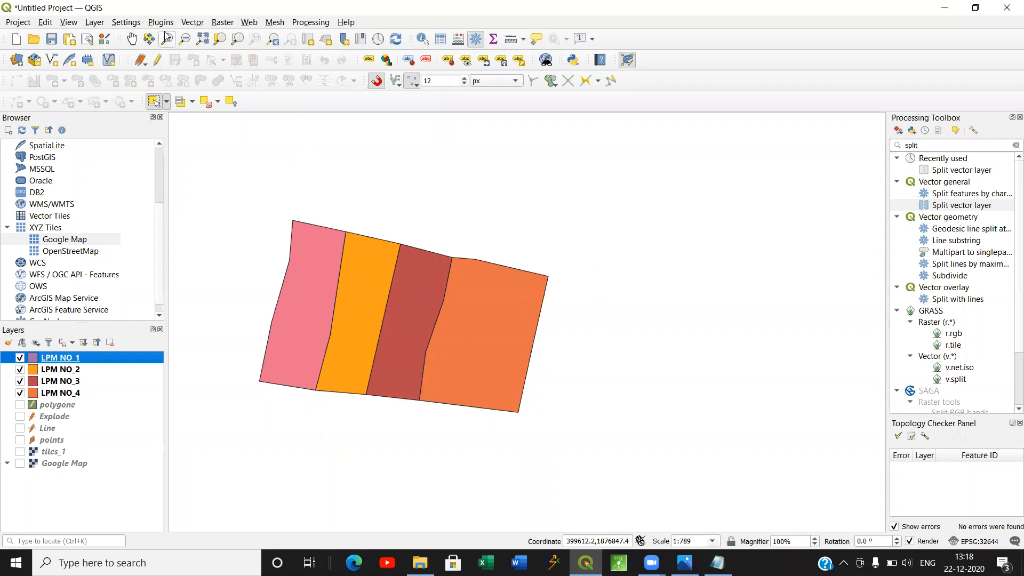
Search the processing tools for bulk, then clear the search.
left_click_drag(924, 146, 873, 145)
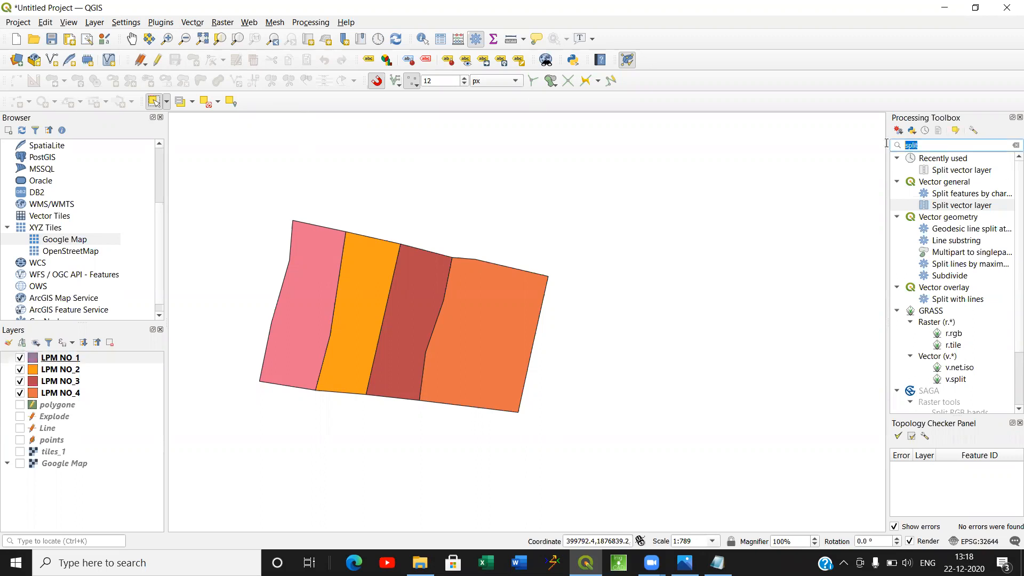
key("BackSpace")
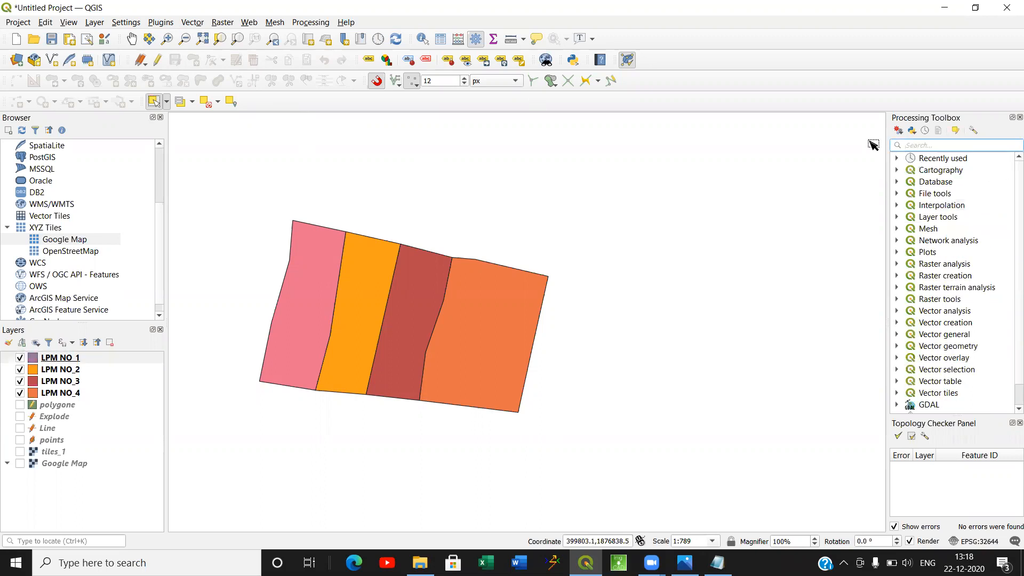
type("bulk")
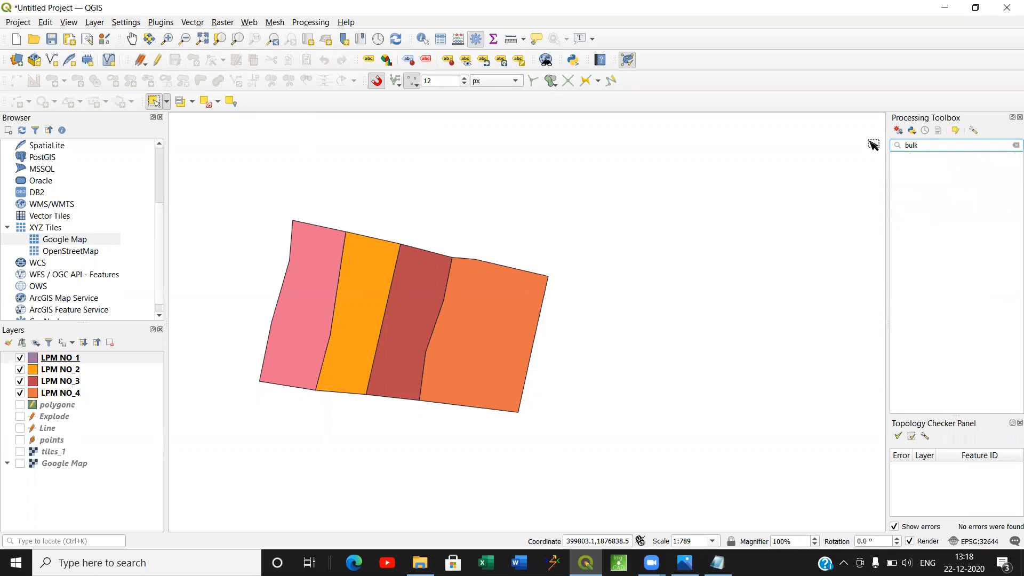
key("BackSpace")
key("BackSpace")
key("BackSpace")
key("BackSpace")
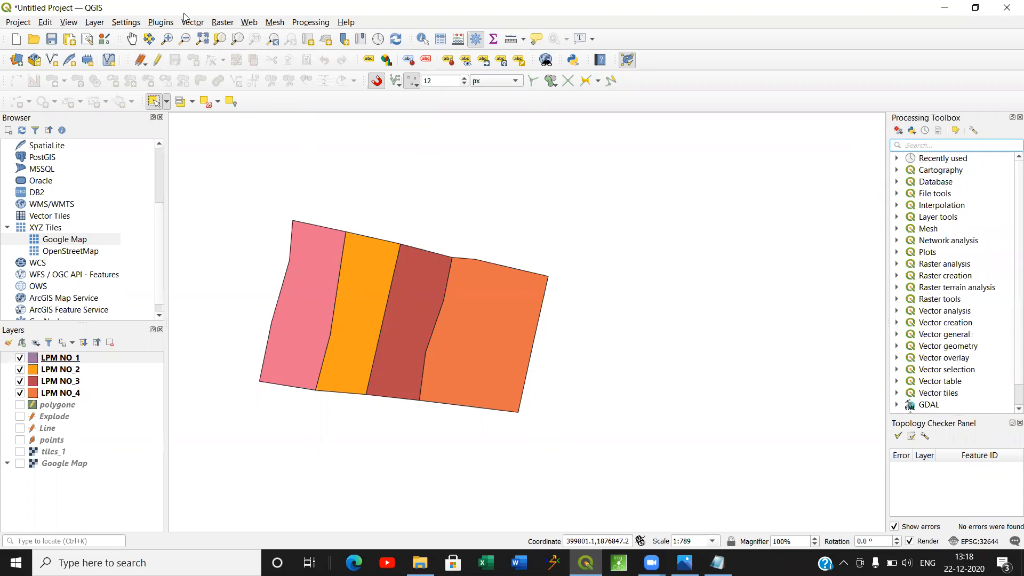
Enable the installed bulkvectorexport plugin in the plugin manager and close the manager.
left_click(158, 23)
left_click(163, 37)
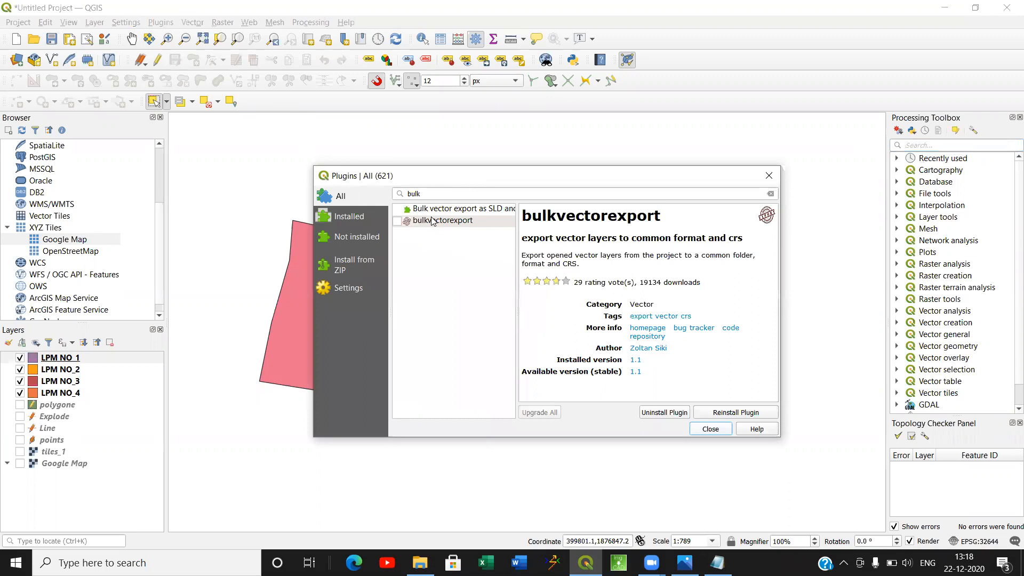
left_click(422, 193)
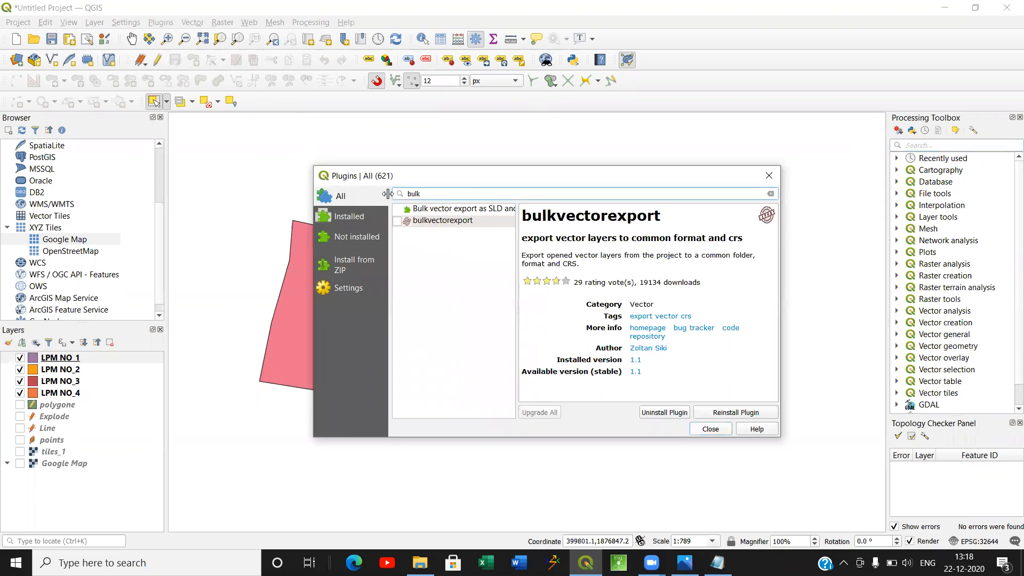
left_click(397, 221)
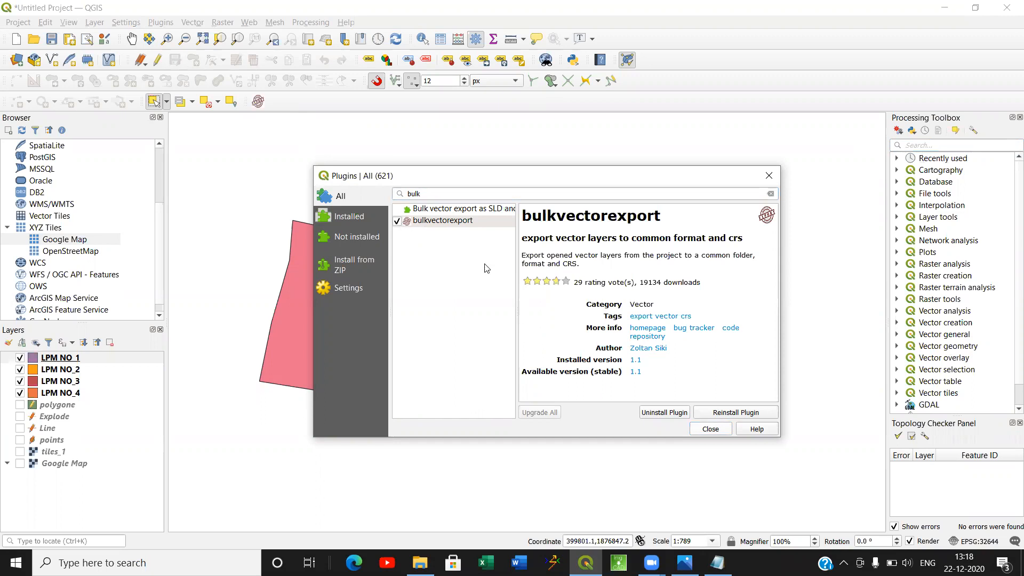
left_click(709, 429)
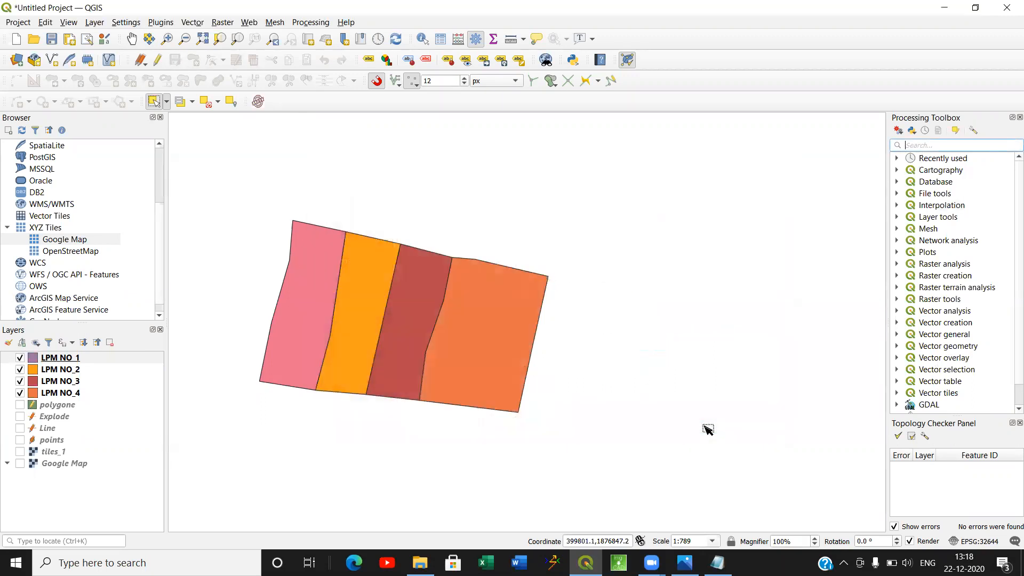
Start Bulk Vector Export and set the output format to GeoJSON.
left_click(260, 105)
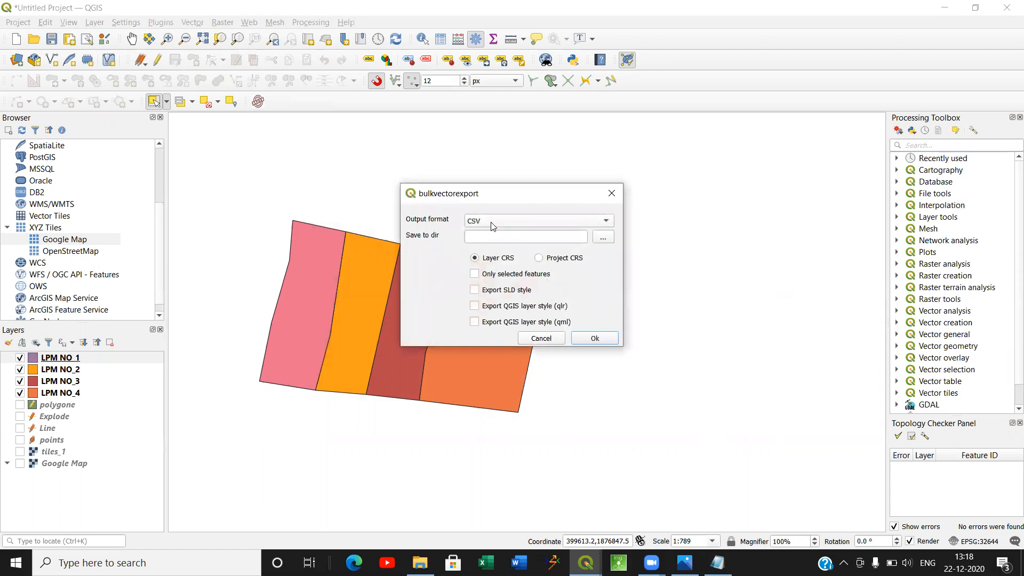
left_click(532, 223)
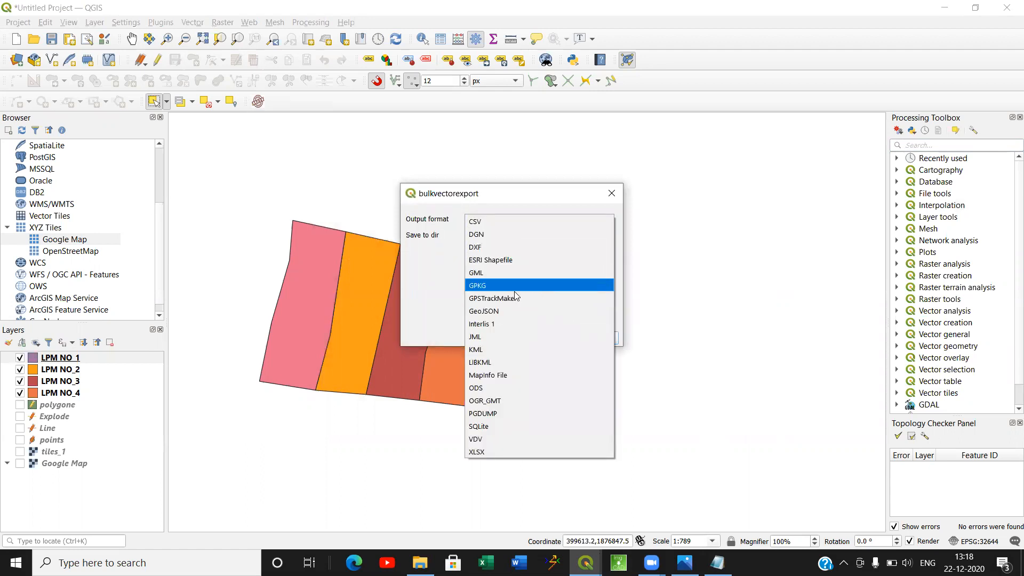
left_click(507, 311)
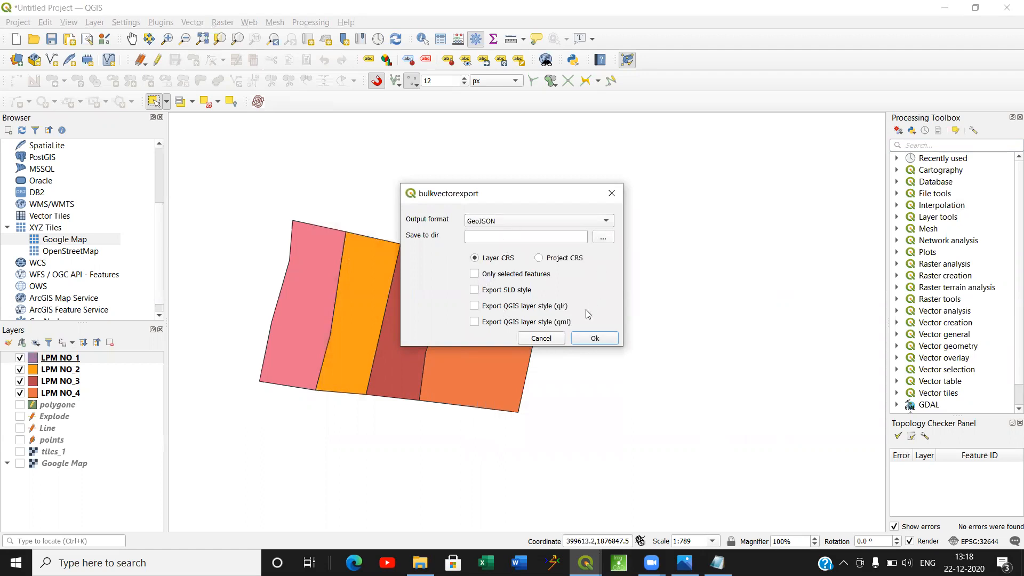
Browse for the save directory and create a folder named GeoJSON inside Drone files.
left_click(603, 238)
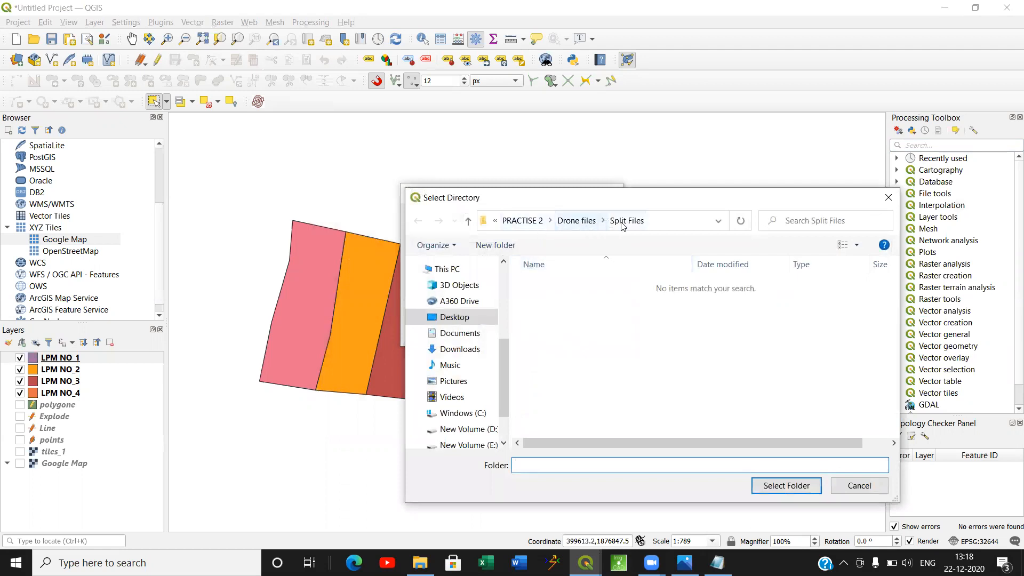
left_click(587, 219)
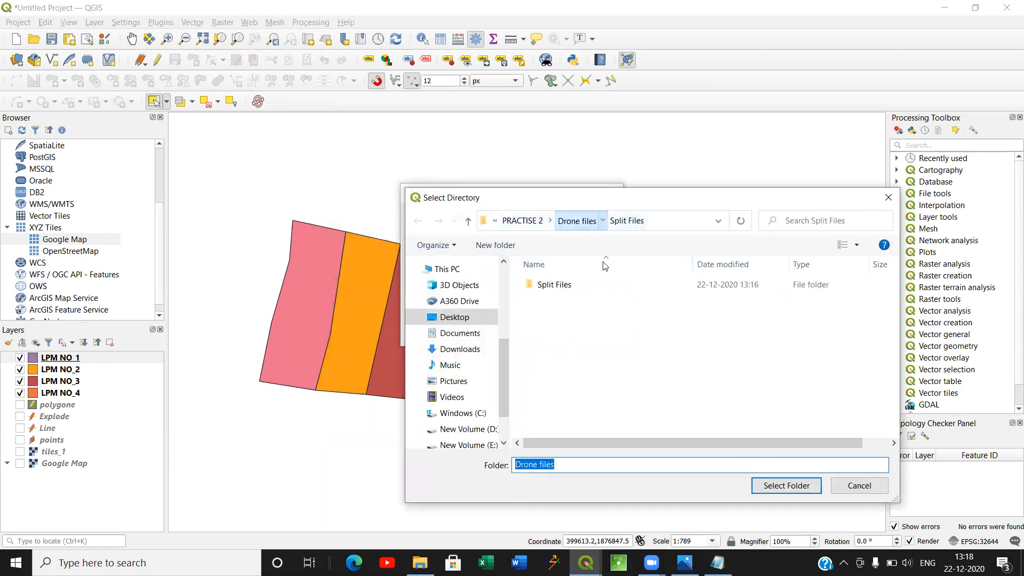
right_click(597, 334)
mouse_move(692, 476)
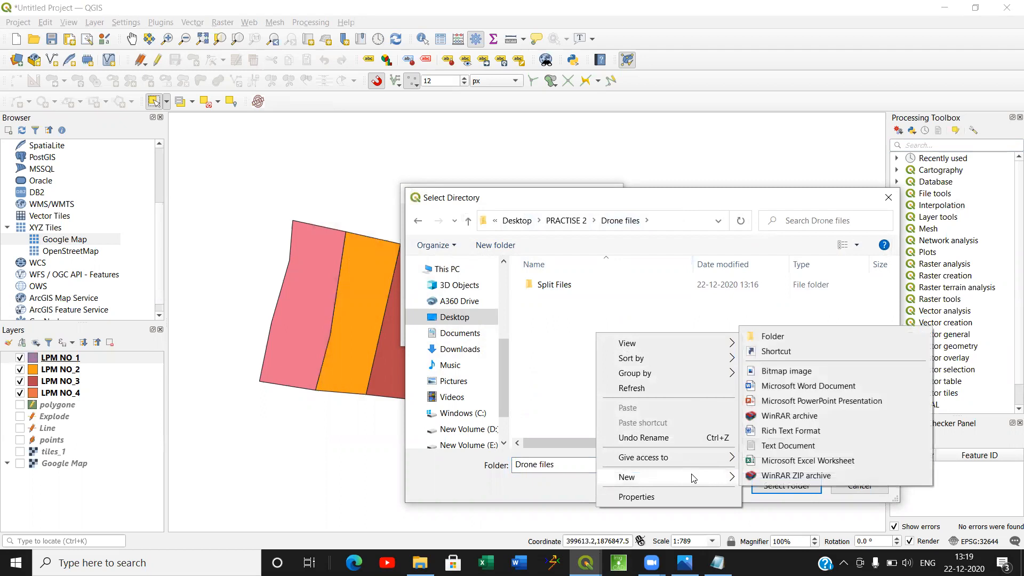
left_click(803, 337)
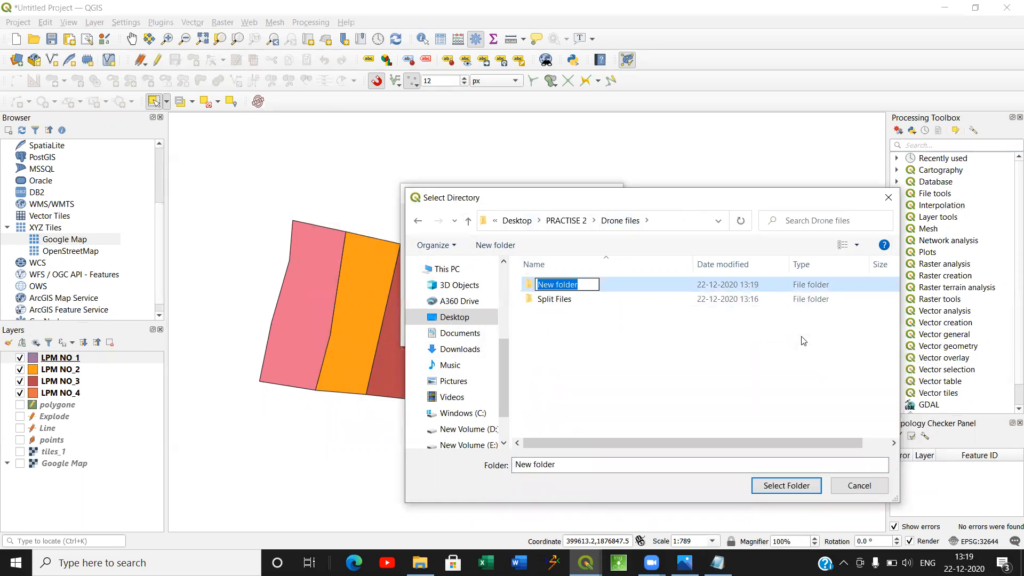
type("GeoJSON")
key("Return")
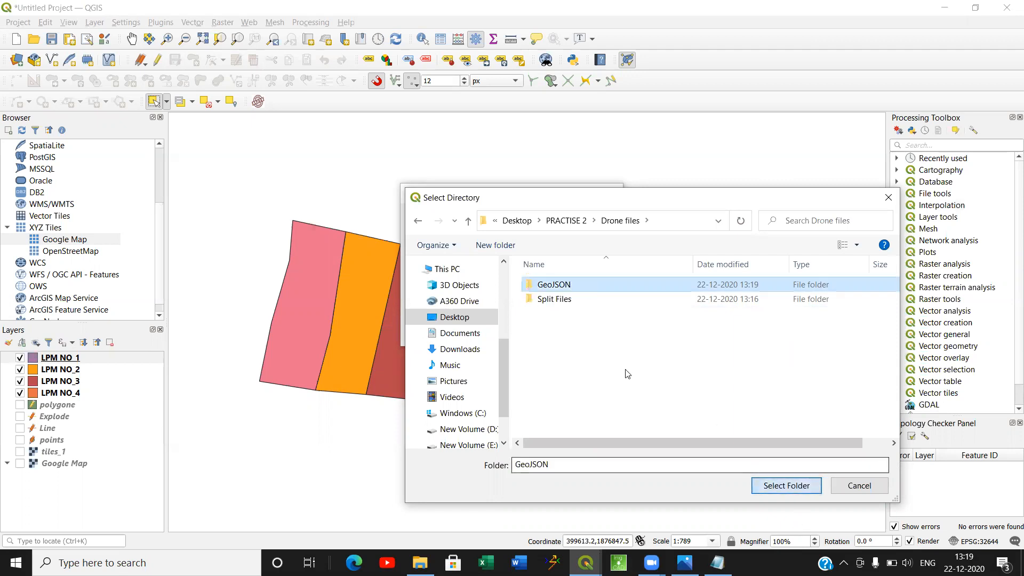
Run the bulk export into the new GeoJSON folder with the option for only selected features.
left_click(787, 485)
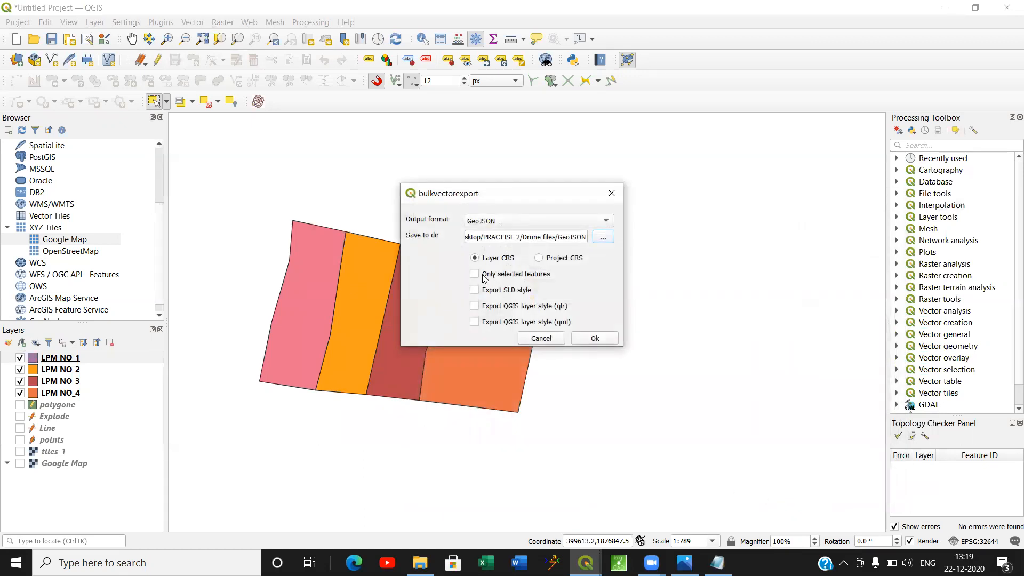
left_click(477, 274)
left_click(594, 339)
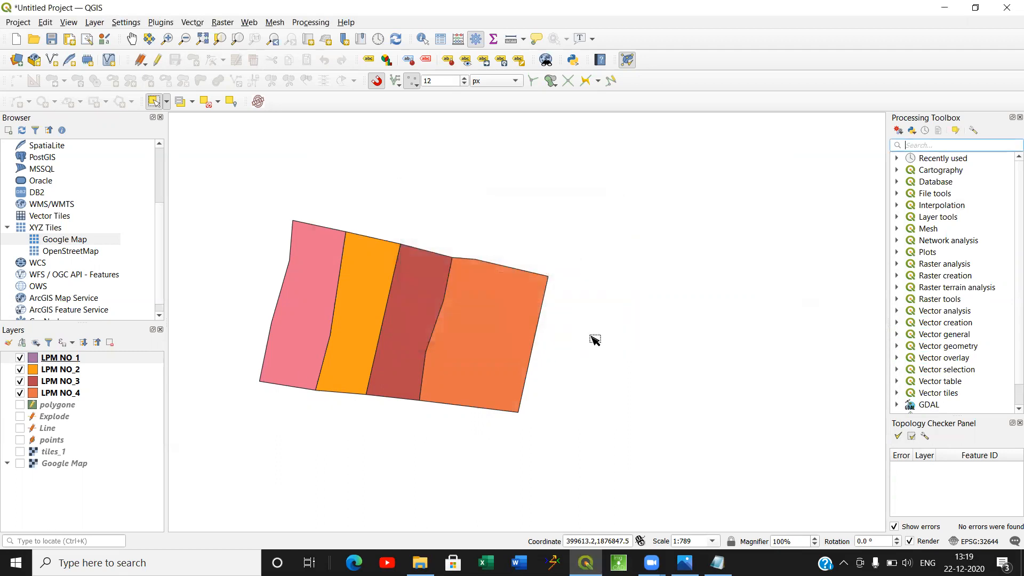
Switch to File Explorer, check the exported files in the GeoJSON folder under Drone files, and return to QGIS.
mouse_move(427, 560)
left_click(429, 496)
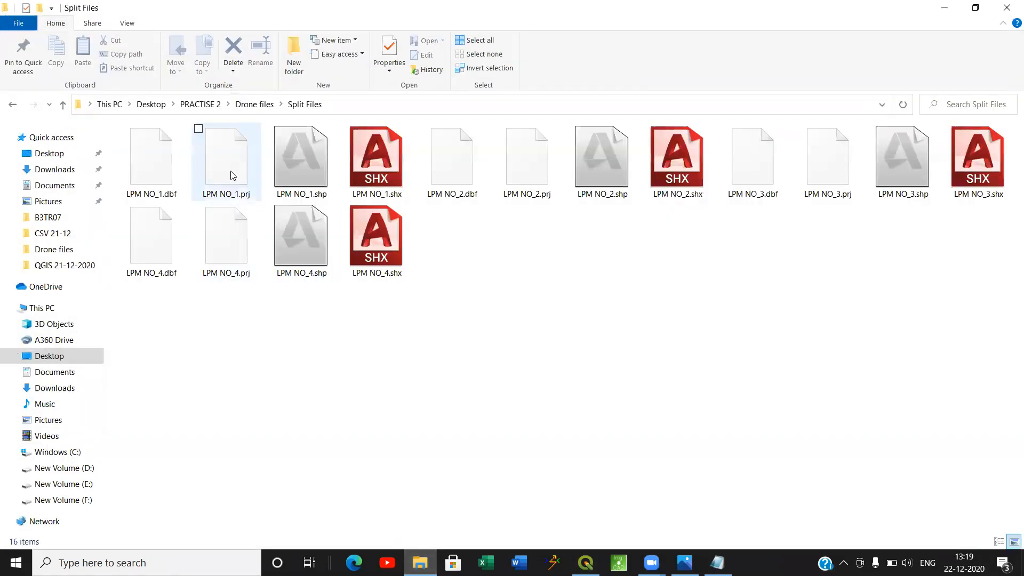
left_click(254, 105)
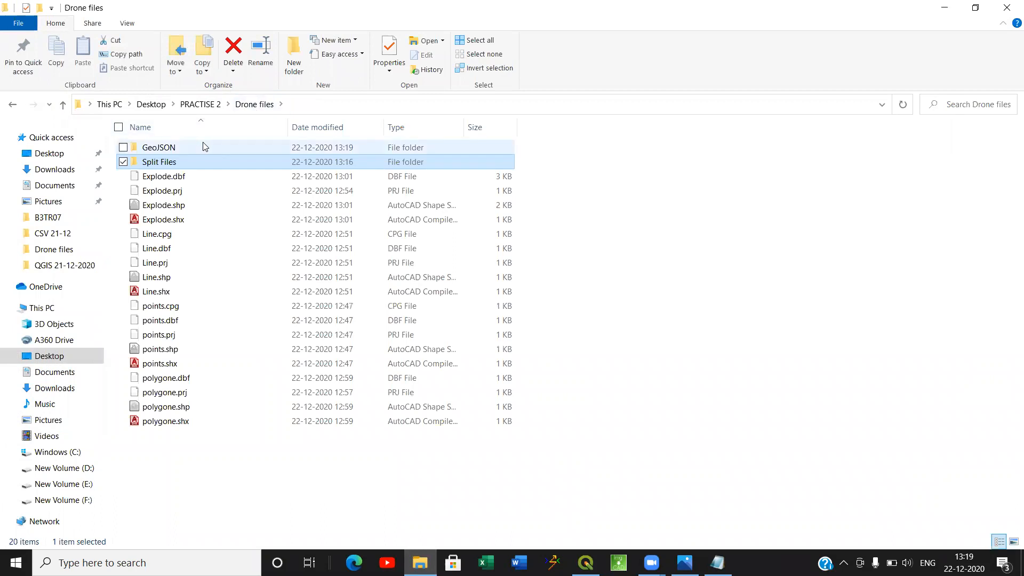
left_click(203, 145)
double_click(203, 146)
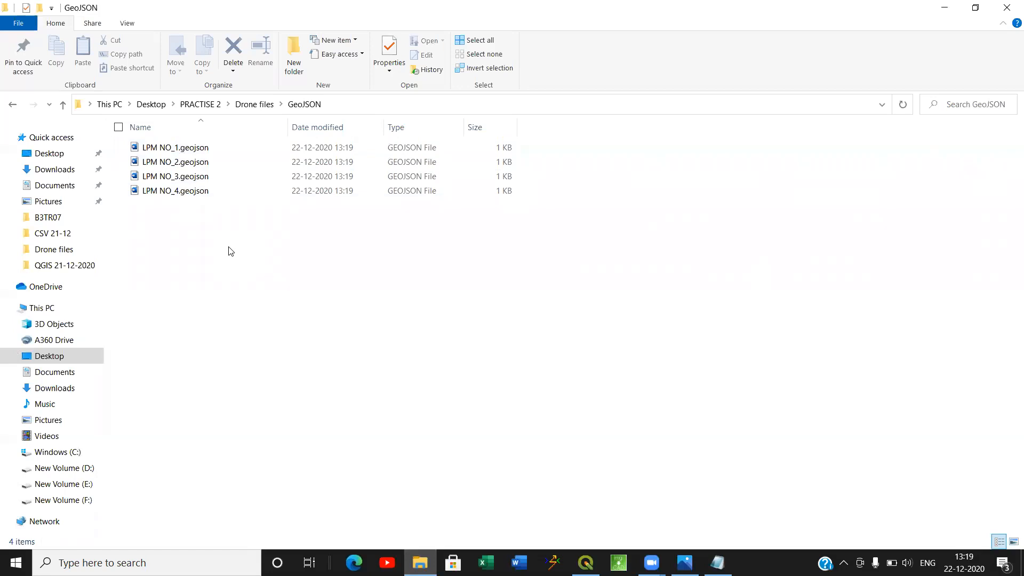
left_click(420, 562)
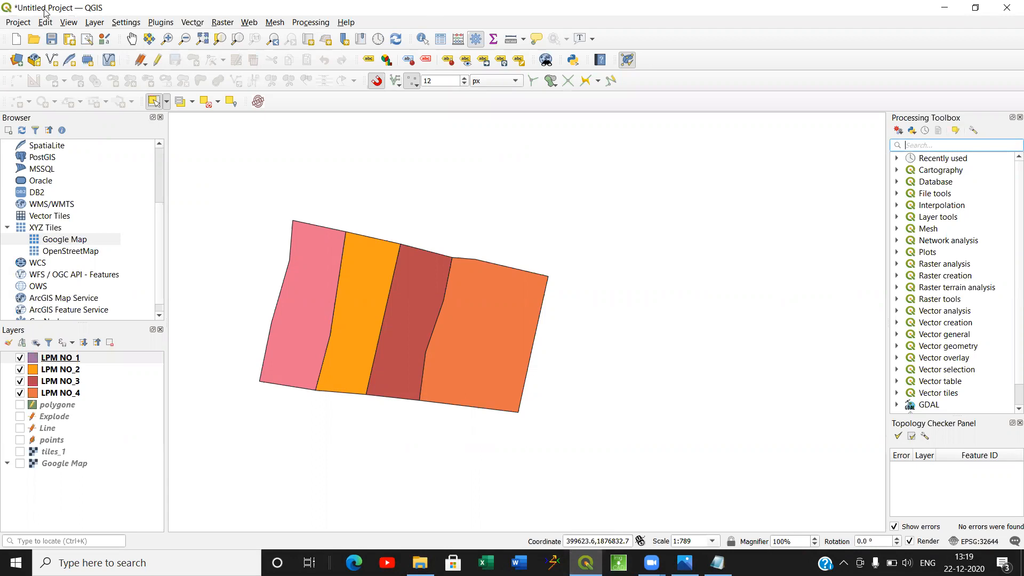
Reopen the plugin manager, clear the bulk search to list all plugins, and close the manager.
left_click(153, 22)
left_click(188, 38)
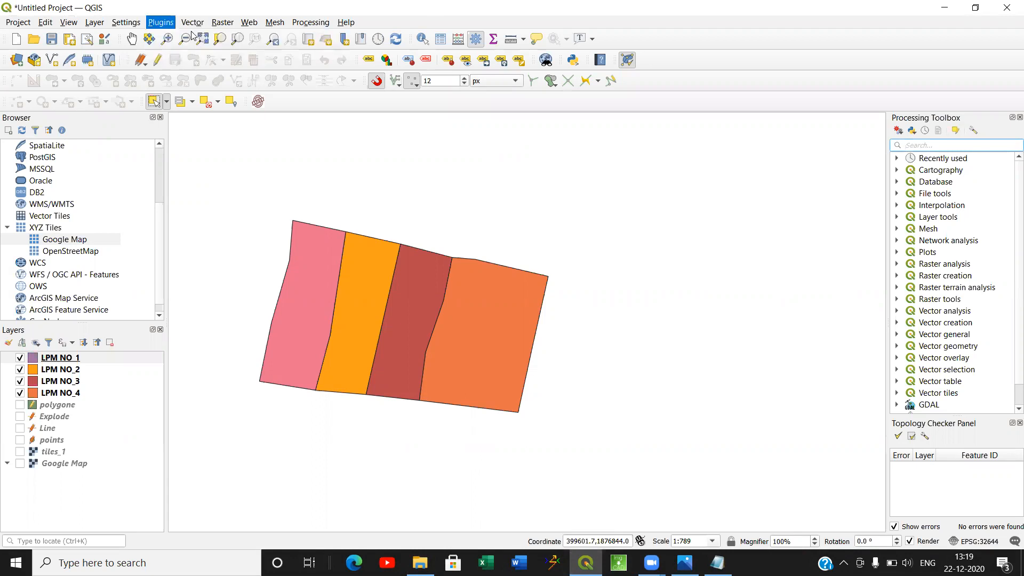
left_click(432, 192)
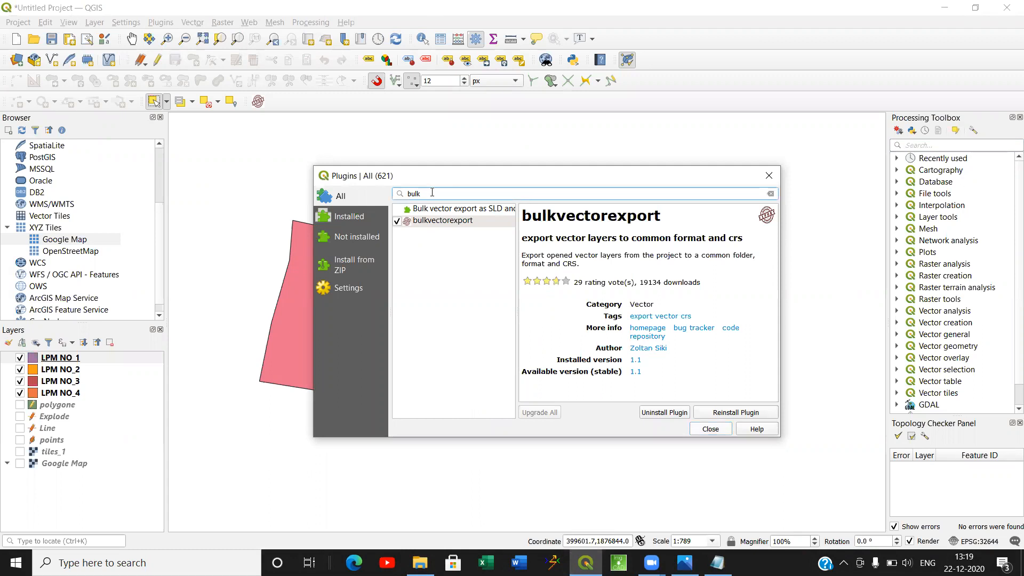
key("BackSpace")
key("BackSpace")
key("BackSpace")
key("BackSpace")
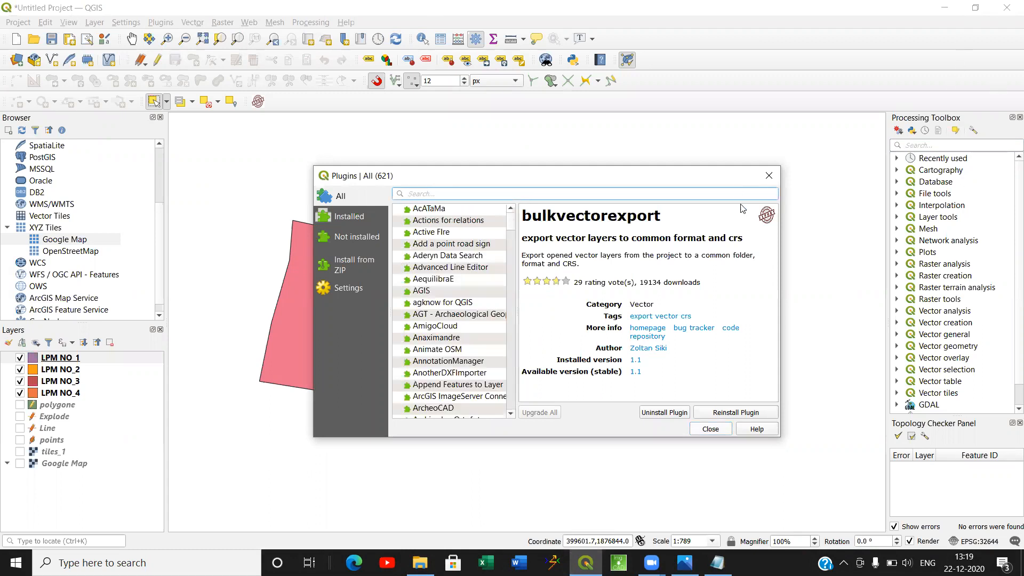
left_click(768, 175)
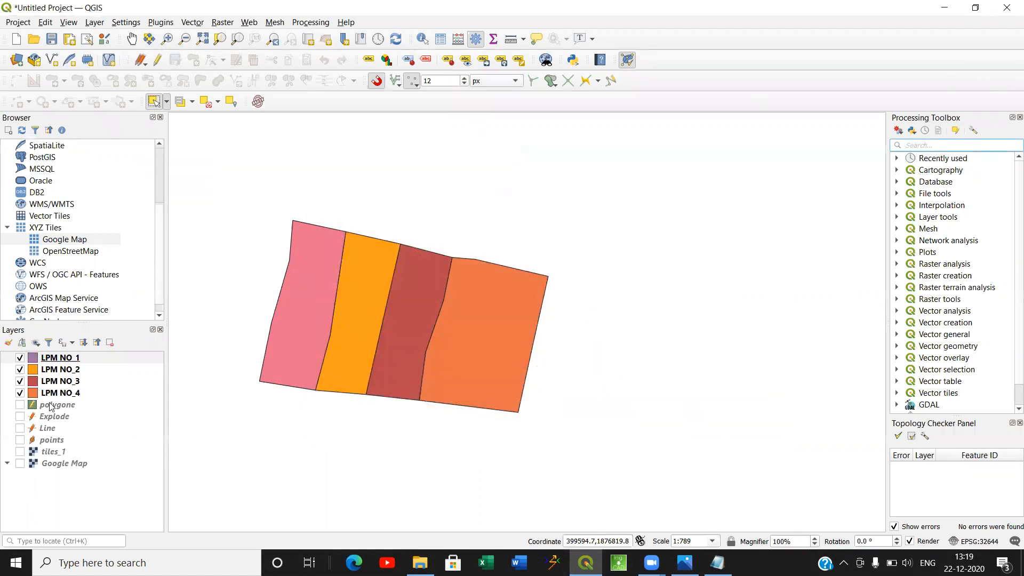
left_click(20, 395)
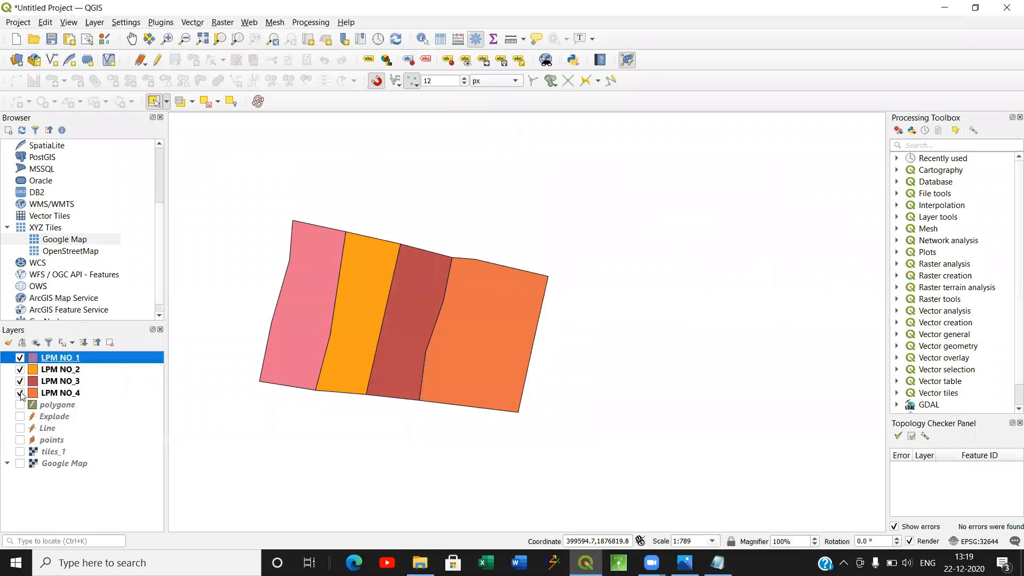
left_click(20, 394)
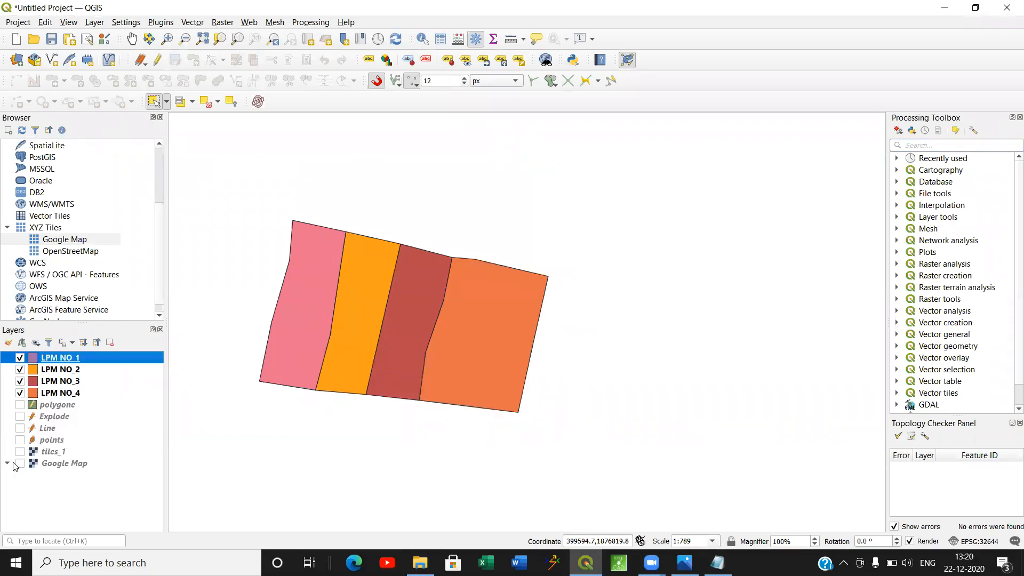